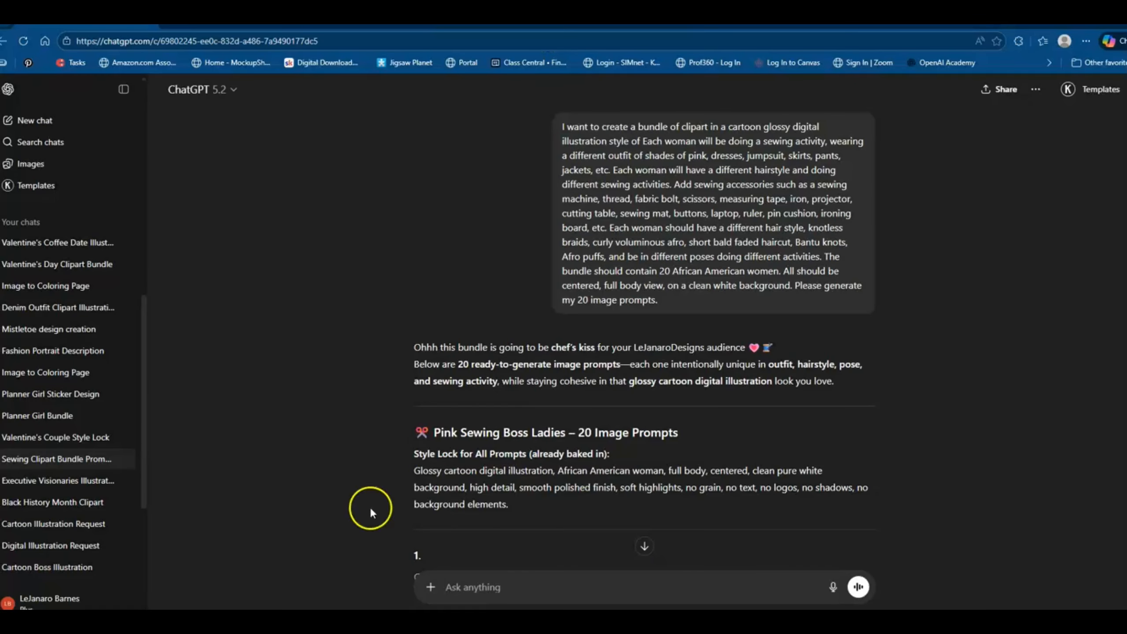
Switch to File Explorer and browse the Downloads folder for the sewing clipart sheets dated January 8 and 9, 2026.
left_click(640, 586)
mouse_move(542, 629)
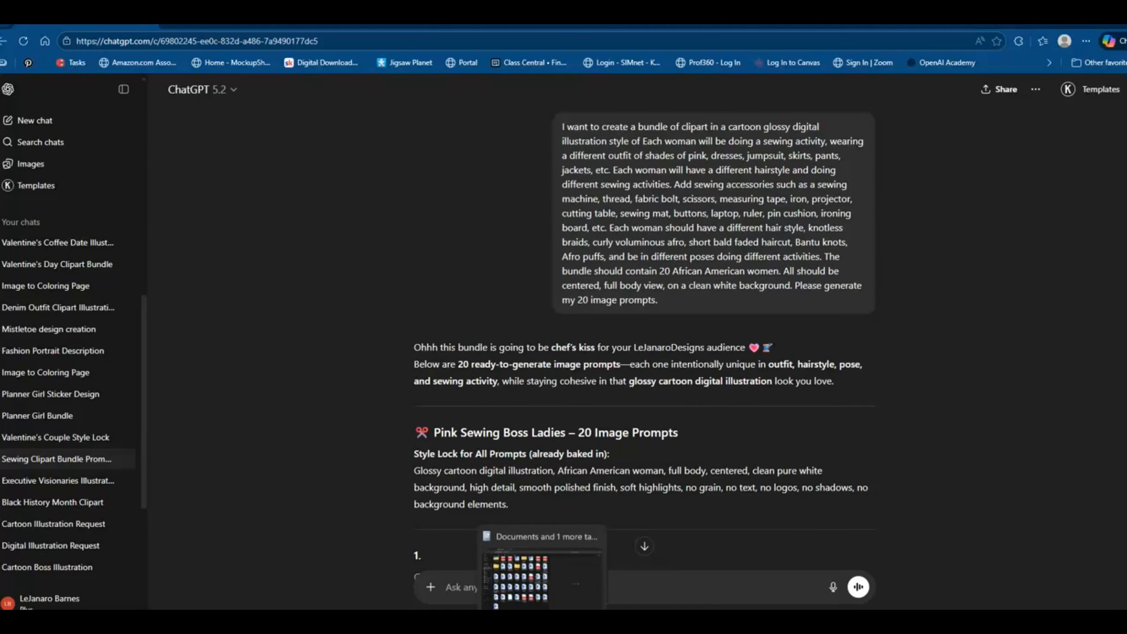
left_click(542, 576)
left_click(45, 176)
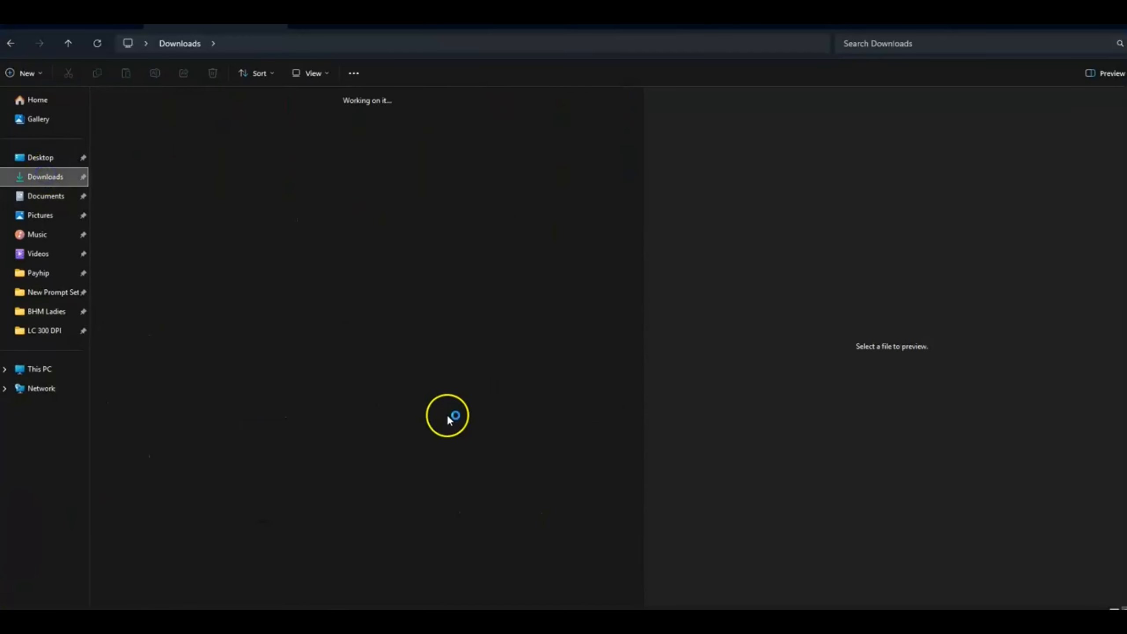
scroll(448, 420, "down", 10)
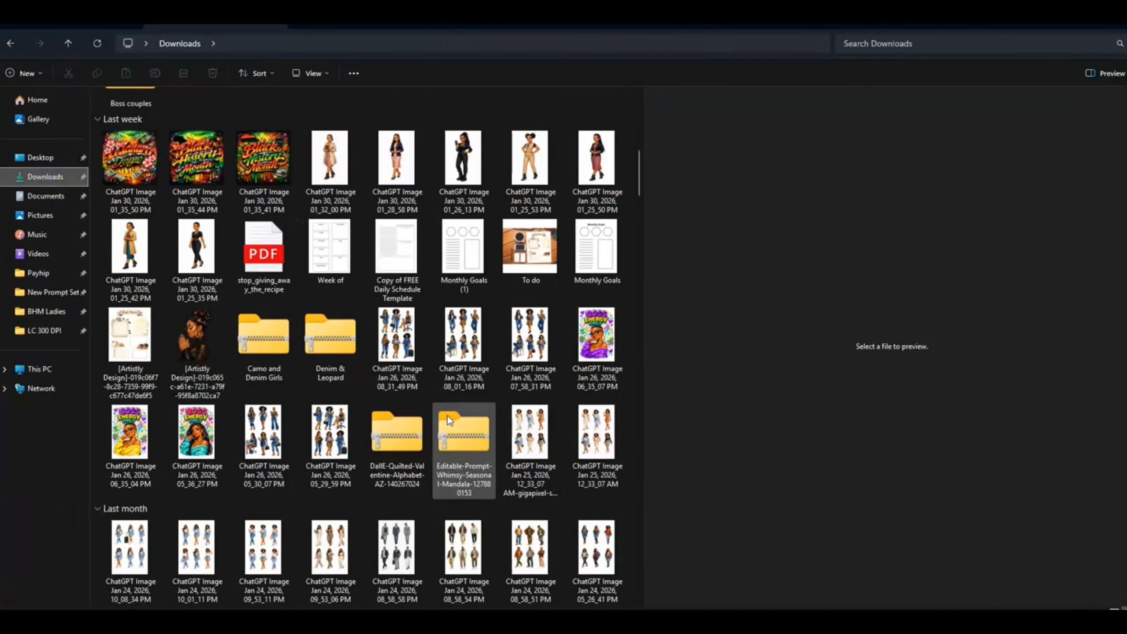
scroll(448, 416, "down", 5)
scroll(450, 419, "down", 10)
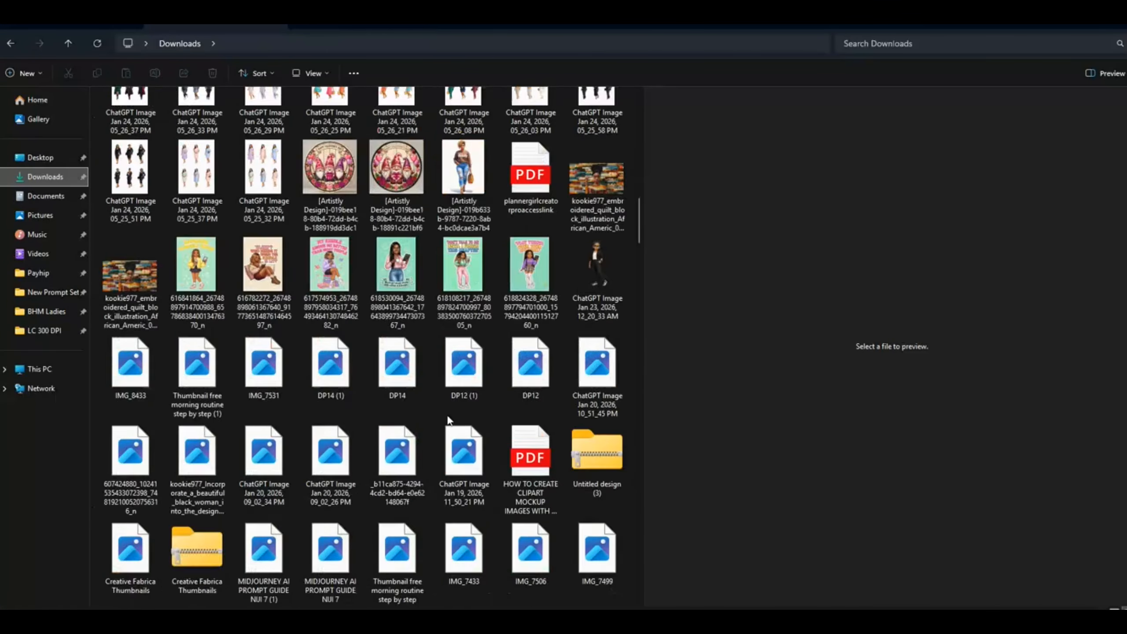
scroll(449, 420, "down", 8)
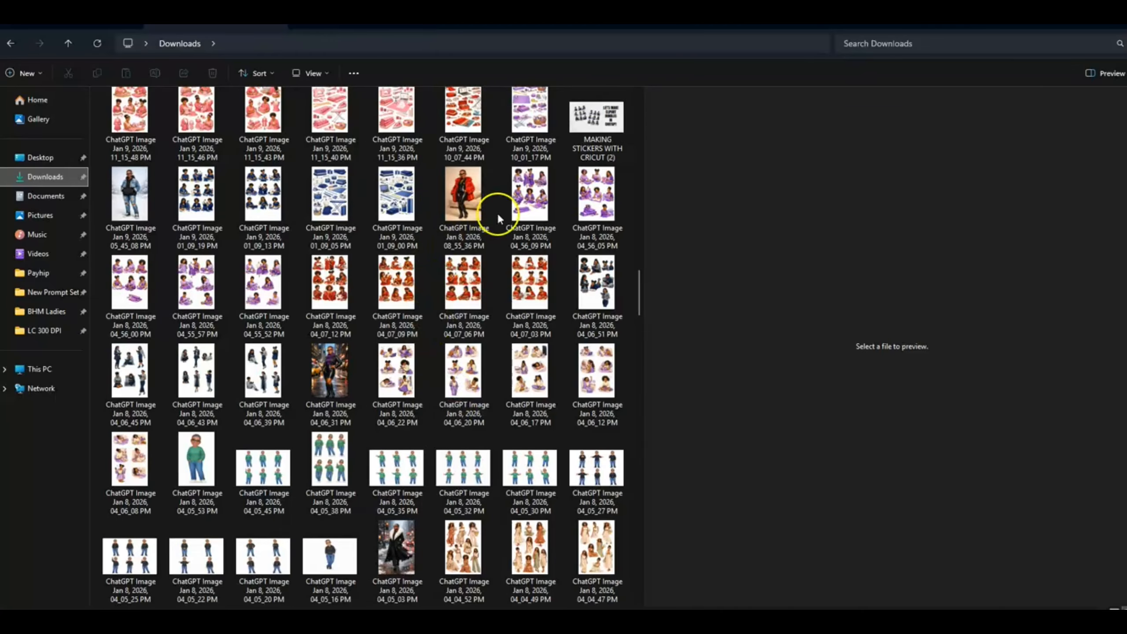
Preview the pink, purple and red sewing clipart sheets in the Downloads folder.
left_click(262, 111)
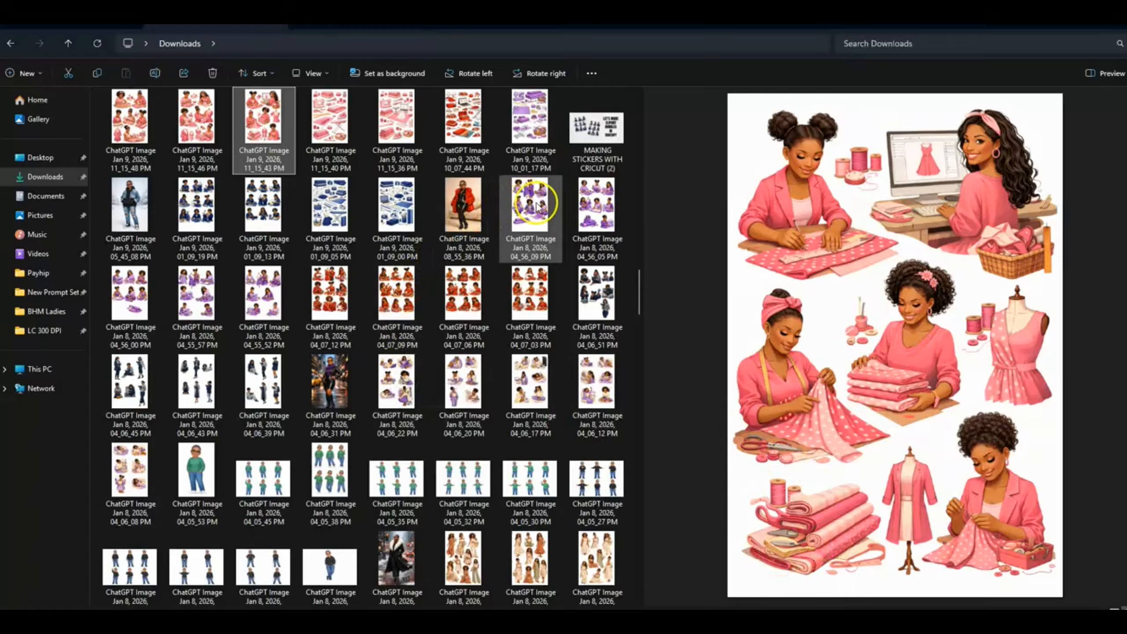
left_click(529, 209)
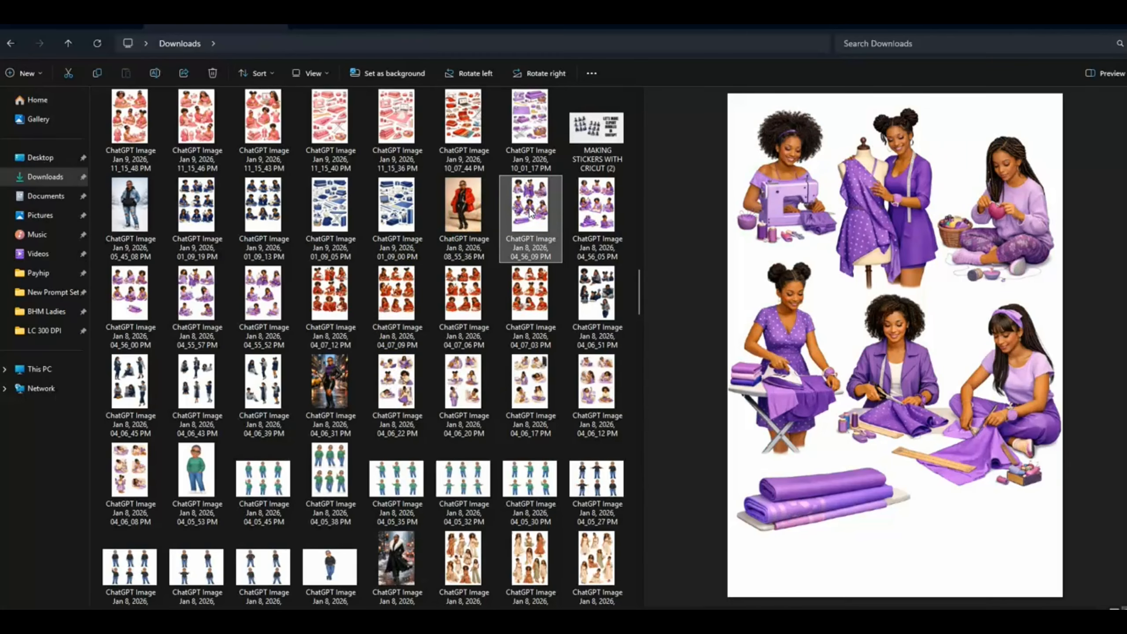
left_click(336, 300)
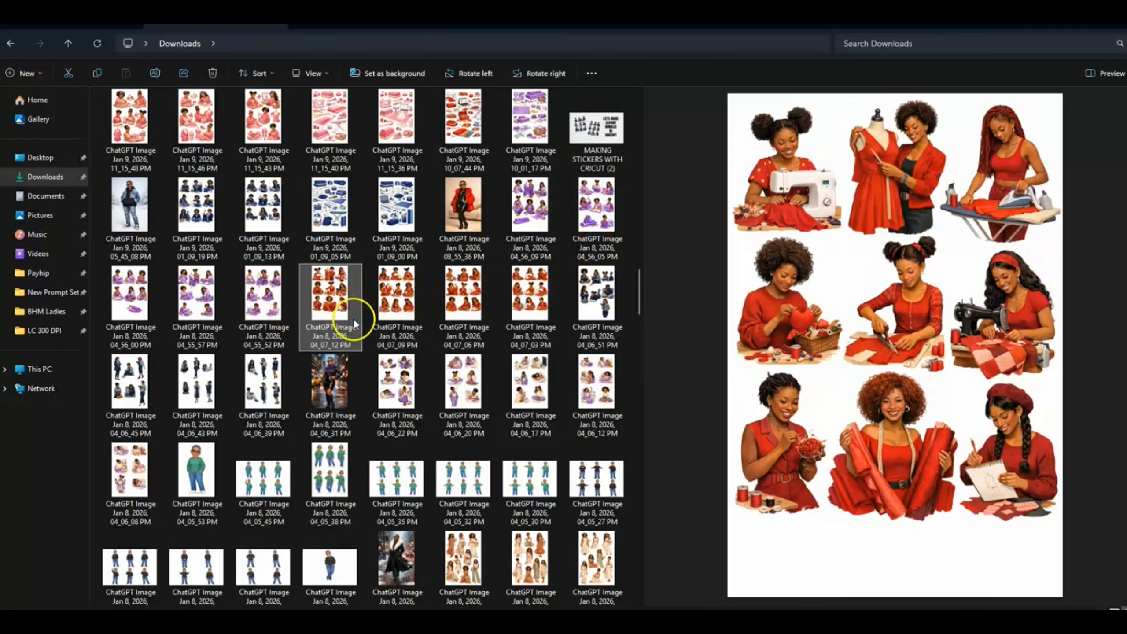
left_click(378, 396)
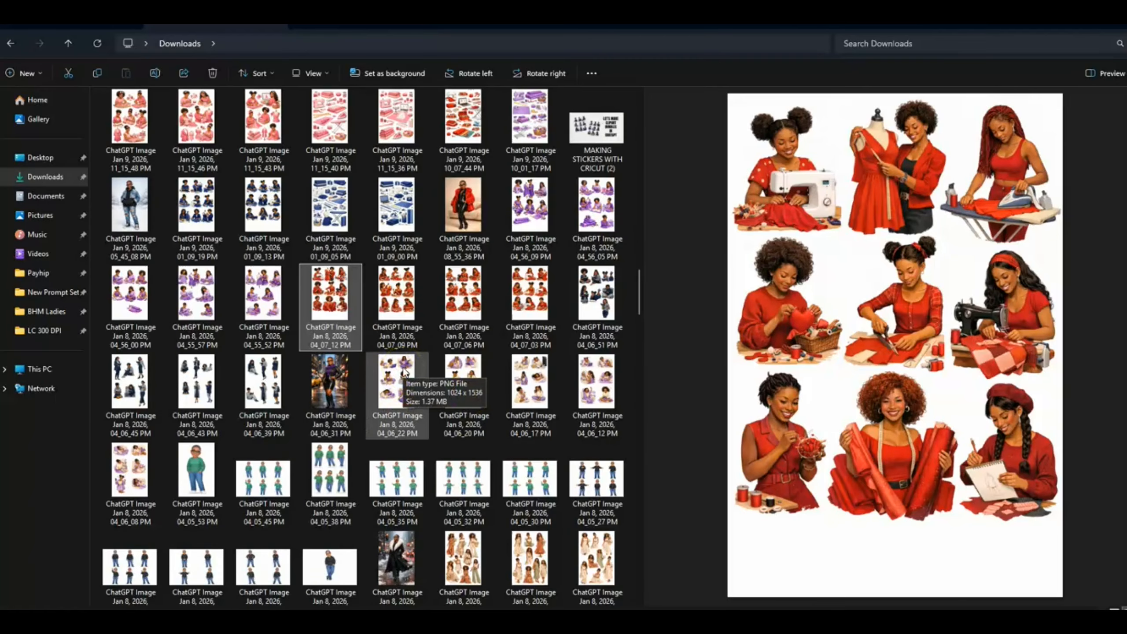
scroll(404, 372, "up", 5)
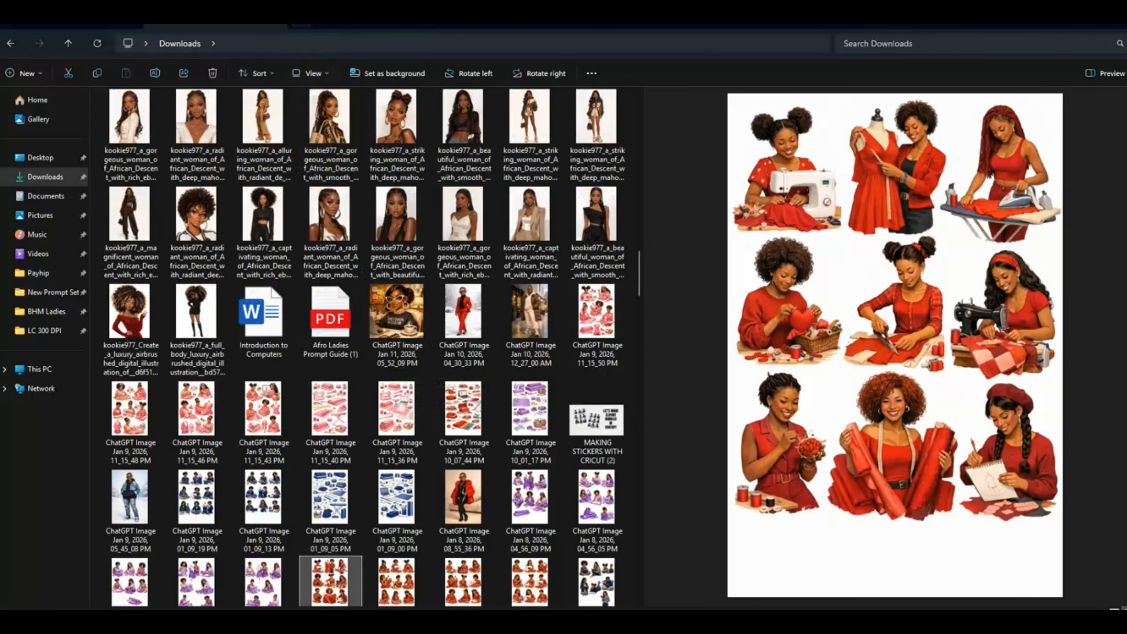
Switch to the Red Sewing Girls design in Canva and crop the page 2 sheet to the top-row woman at the sewing machine.
left_click(298, 25)
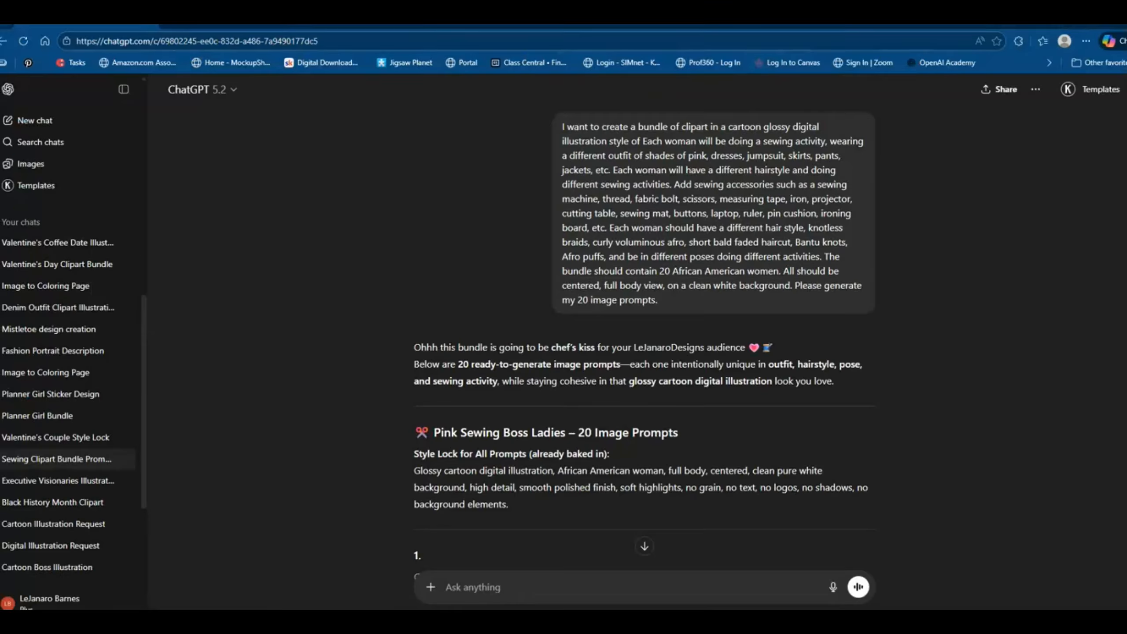
left_click(314, 25)
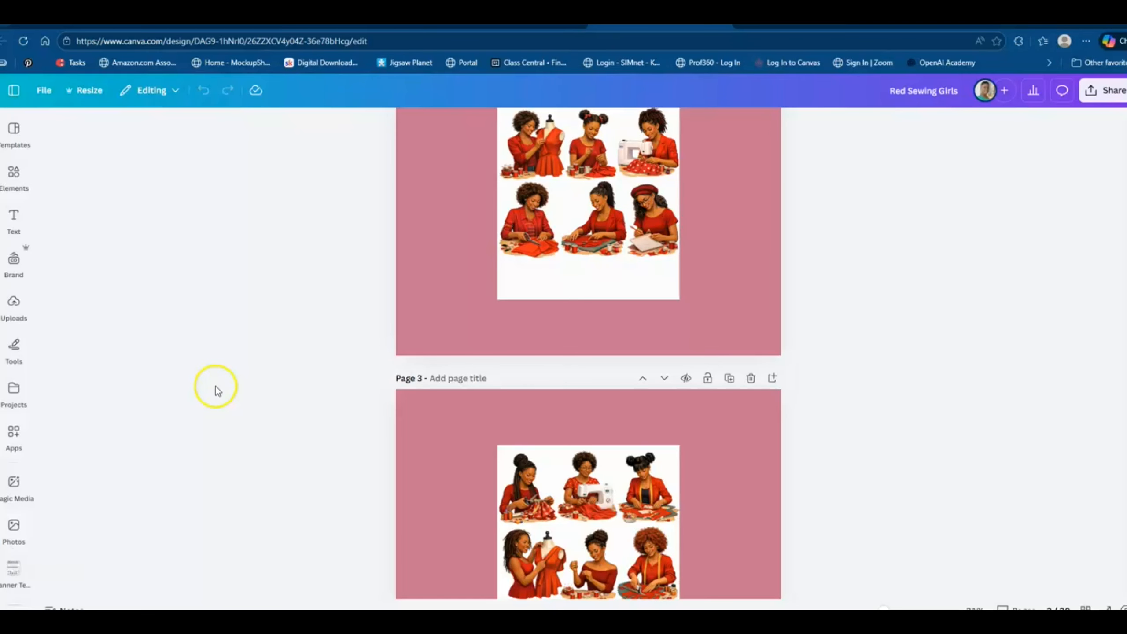
scroll(637, 457, "up", 3)
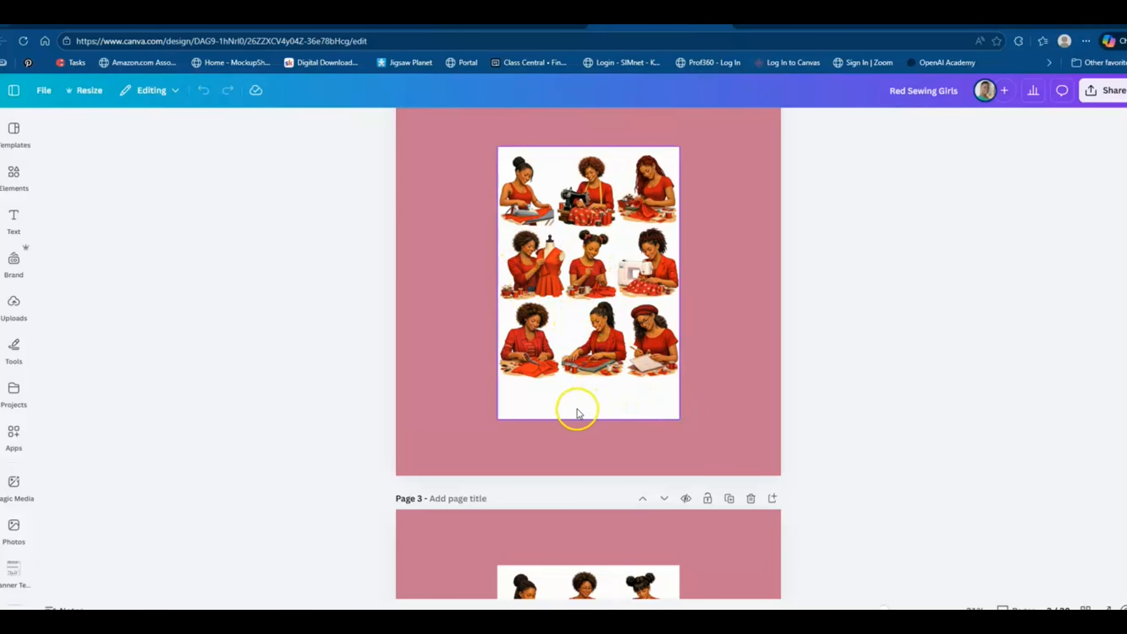
left_click(595, 389)
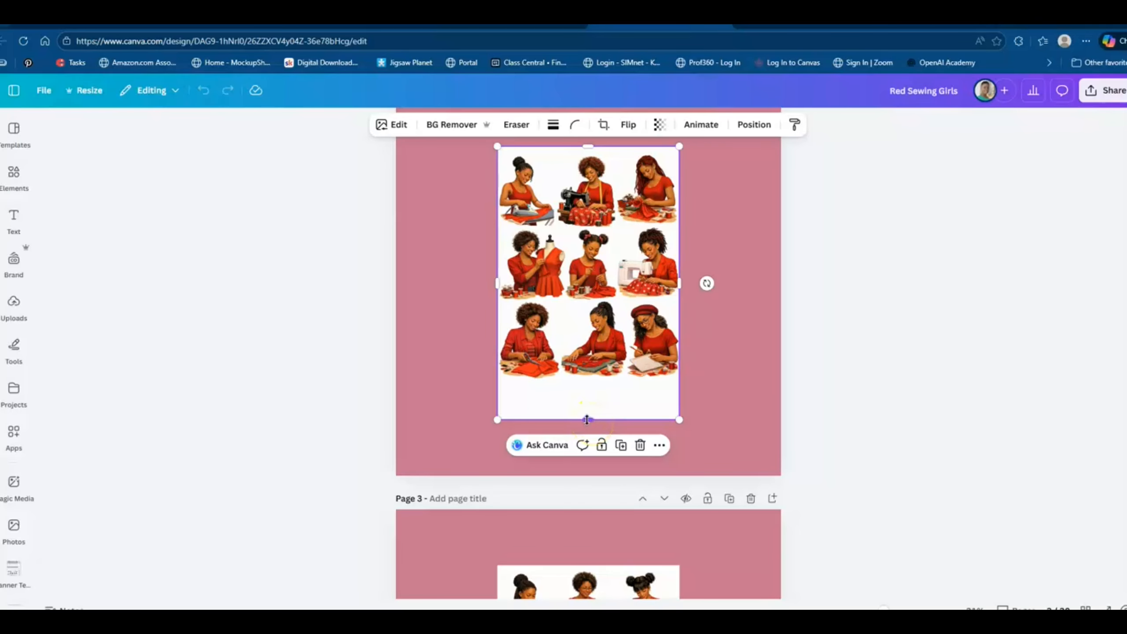
left_click_drag(587, 420, 607, 231)
left_click_drag(679, 189, 617, 189)
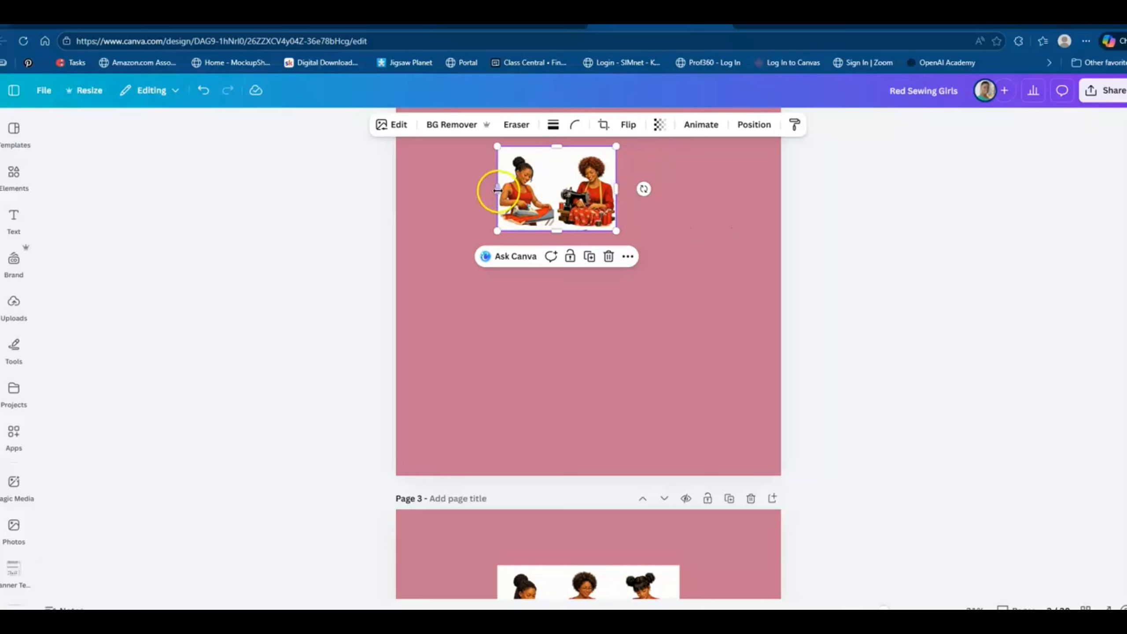
left_click_drag(498, 190, 557, 199)
left_click(668, 346)
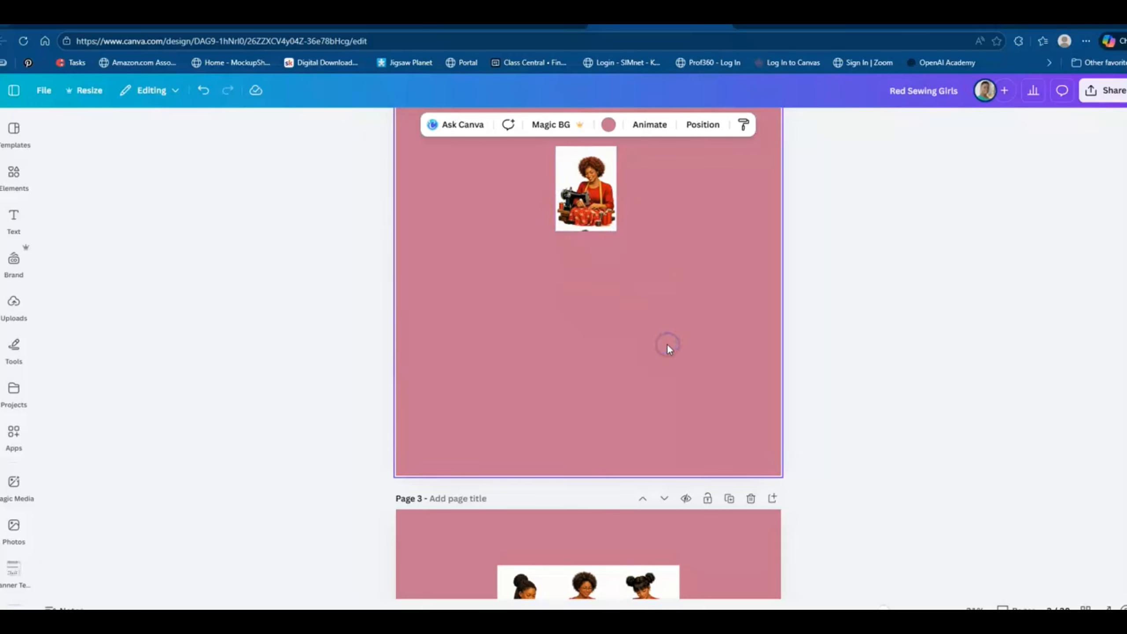
Trim the leftover sliver from the lower edge of the cropped page 2 image and remove its background.
left_click(585, 220)
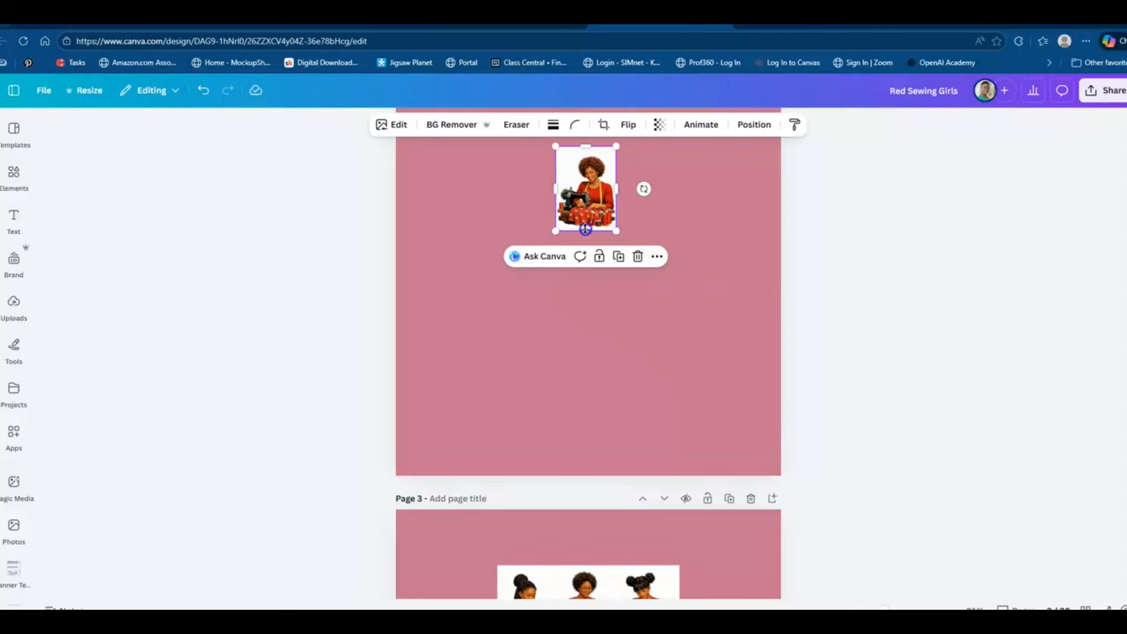
left_click_drag(586, 227, 586, 225)
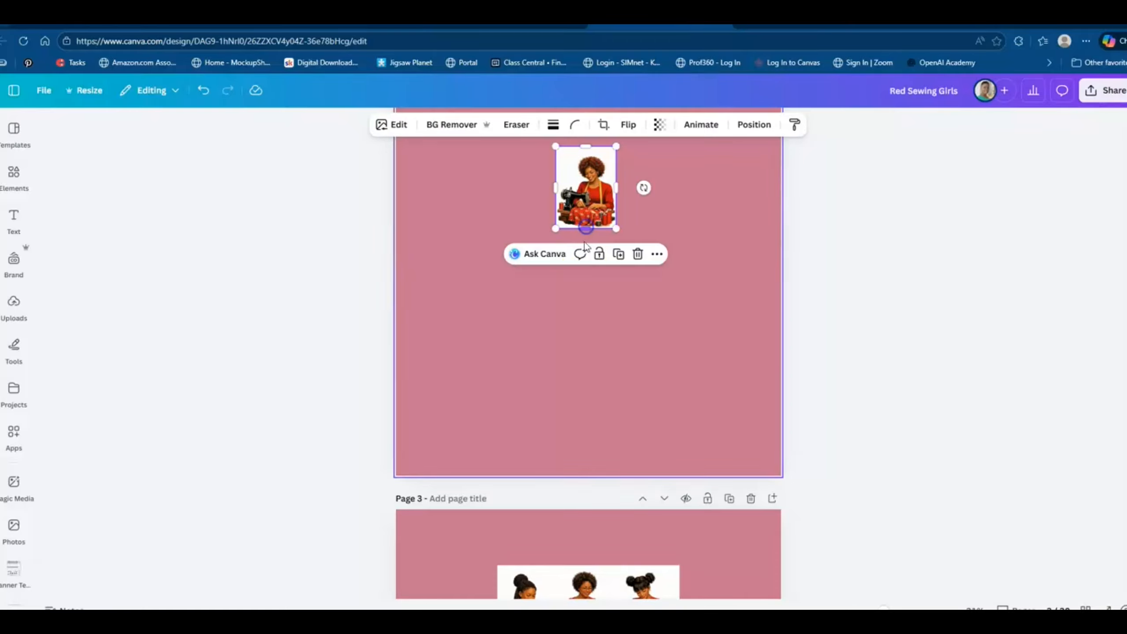
left_click(610, 323)
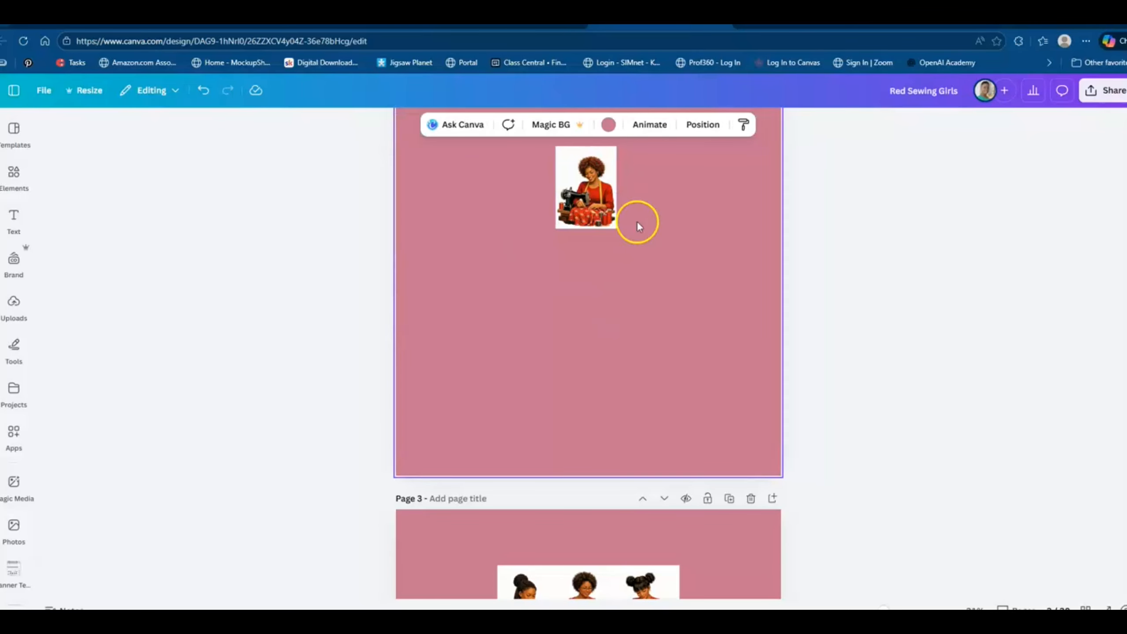
left_click(585, 203)
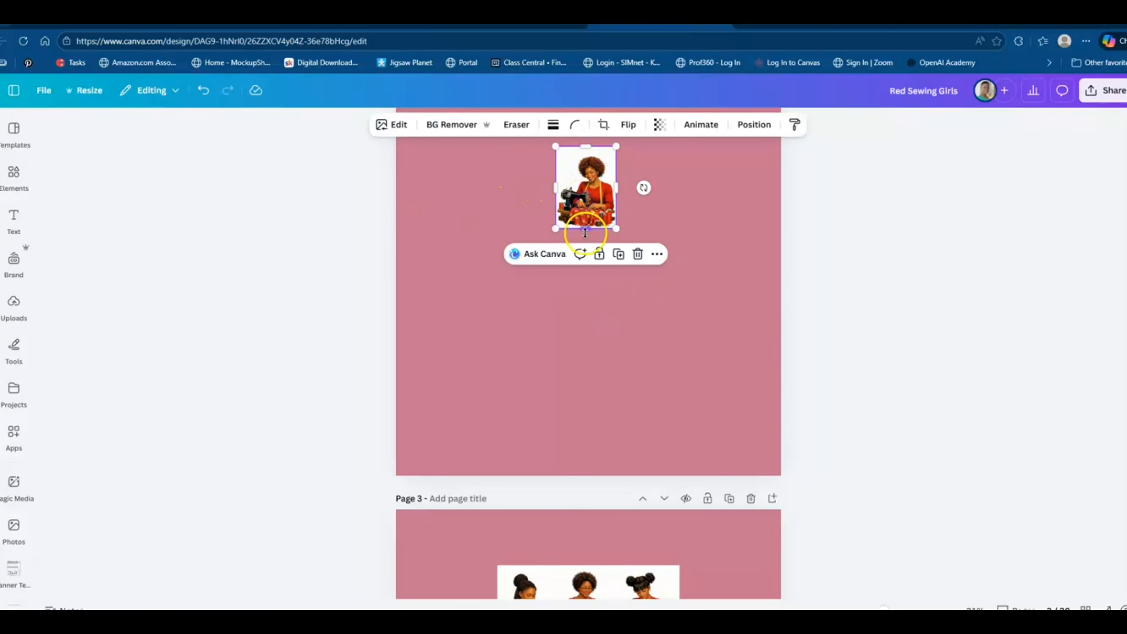
left_click(452, 123)
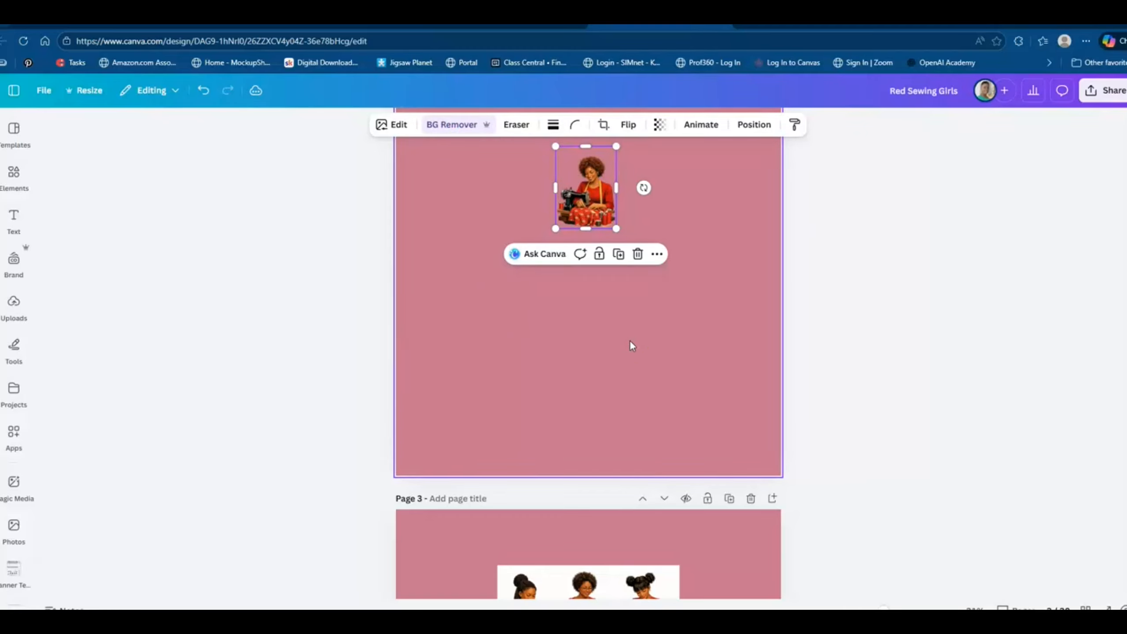
scroll(603, 376, "down", 3)
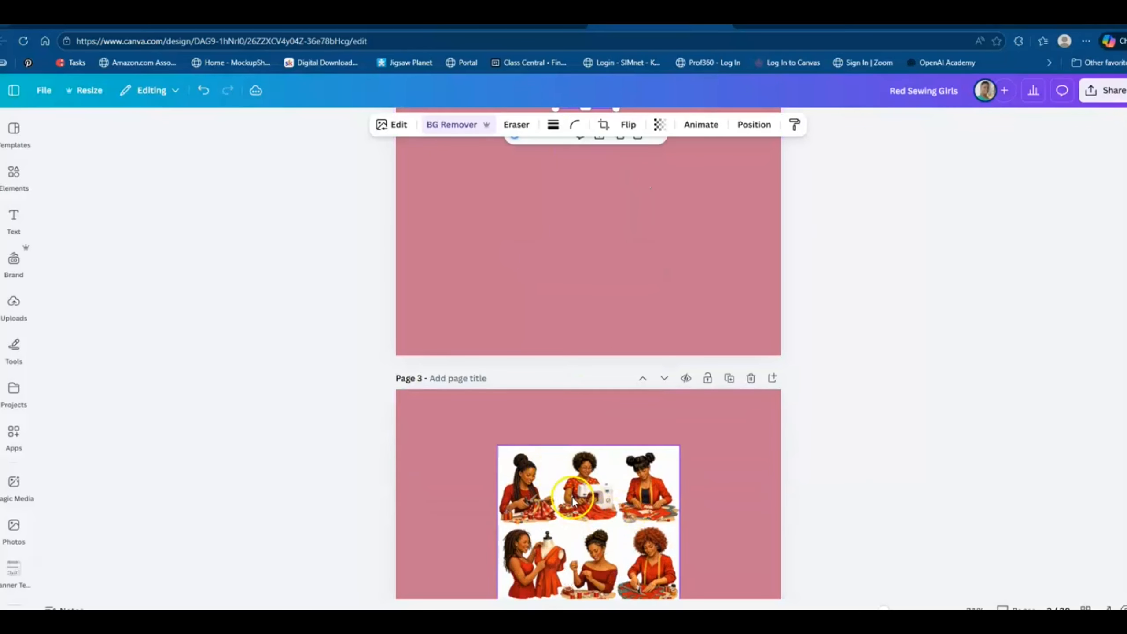
Apply the Outline shadow effect to the cut-out sewing woman on page 2.
scroll(573, 499, "up", 7)
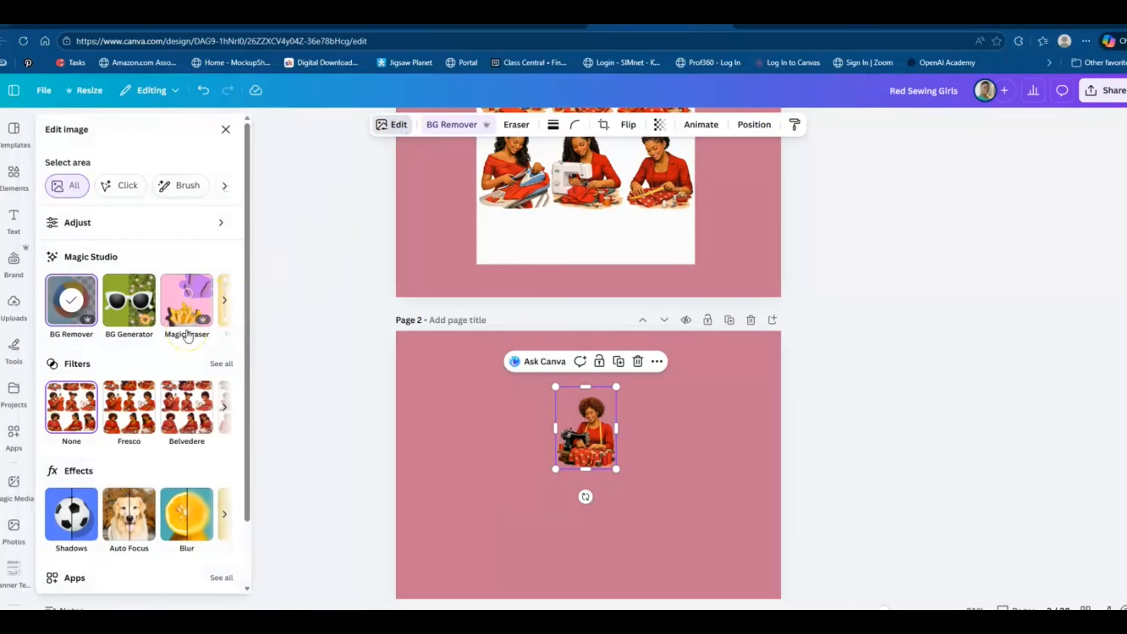
scroll(147, 319, "down", 2)
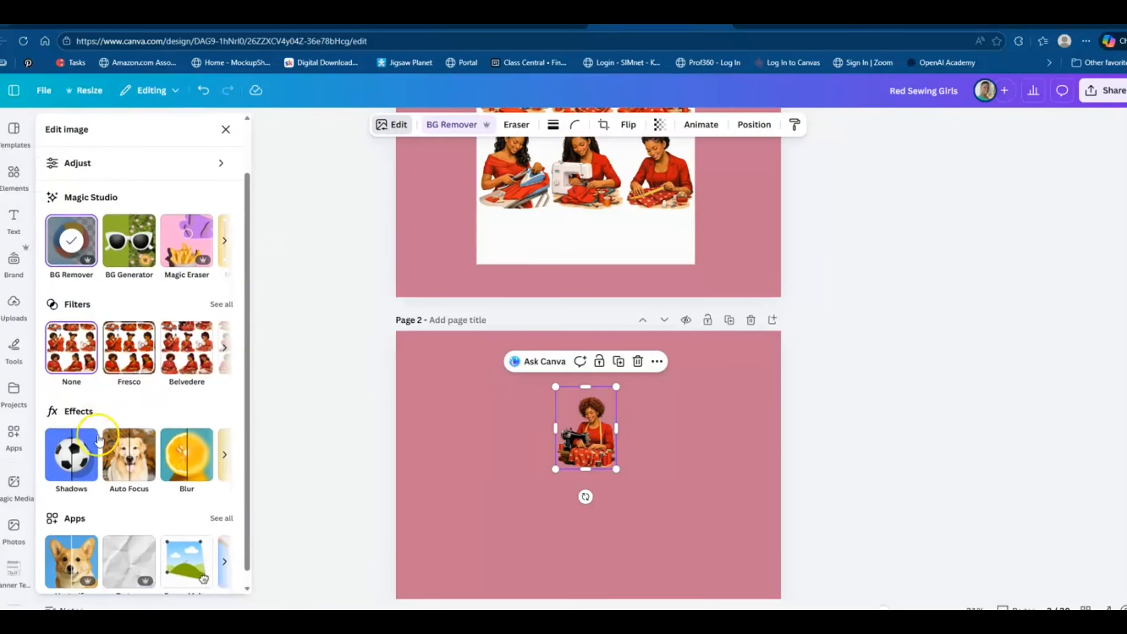
left_click(73, 456)
left_click(210, 292)
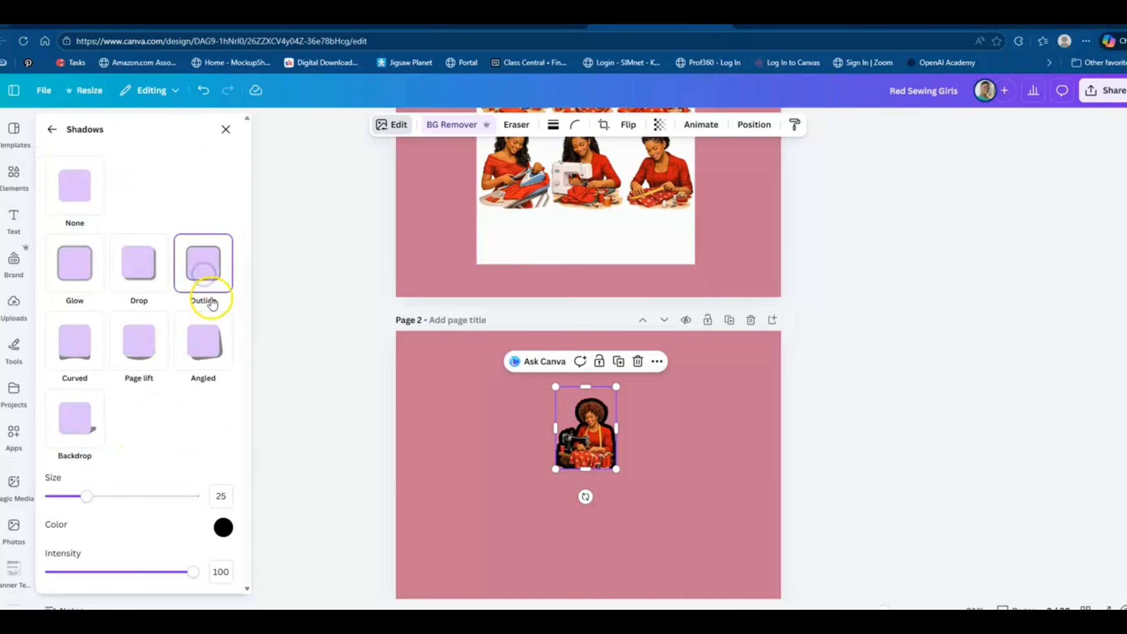
Change the outline color around the sewing woman on page 2 to white.
left_click(225, 533)
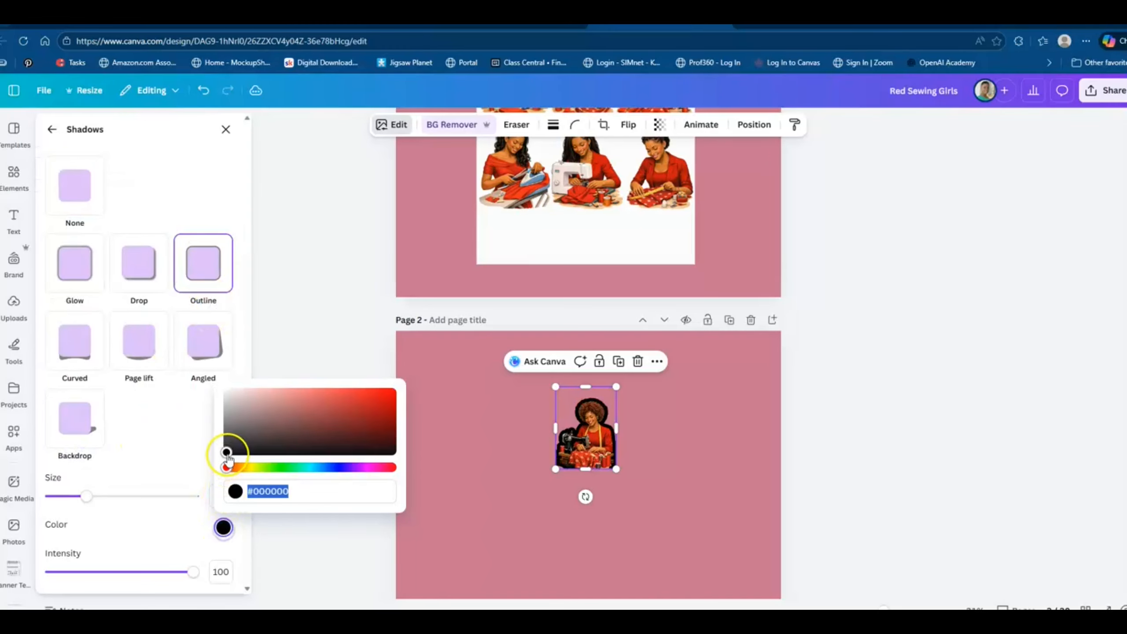
left_click_drag(227, 453, 203, 378)
left_click(568, 514)
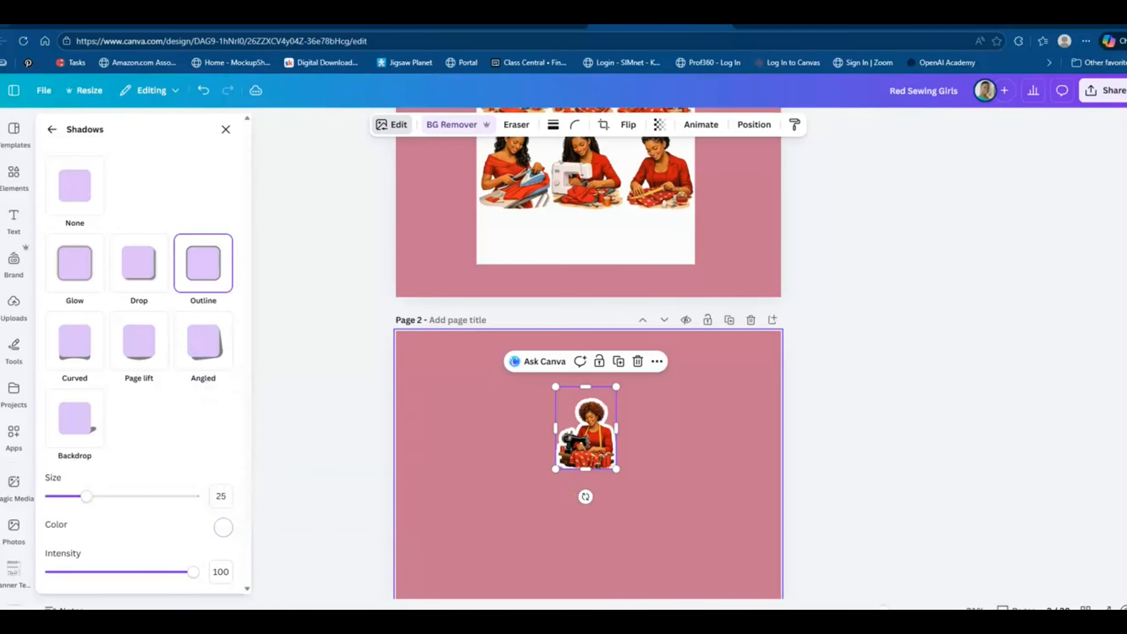
left_click(660, 580)
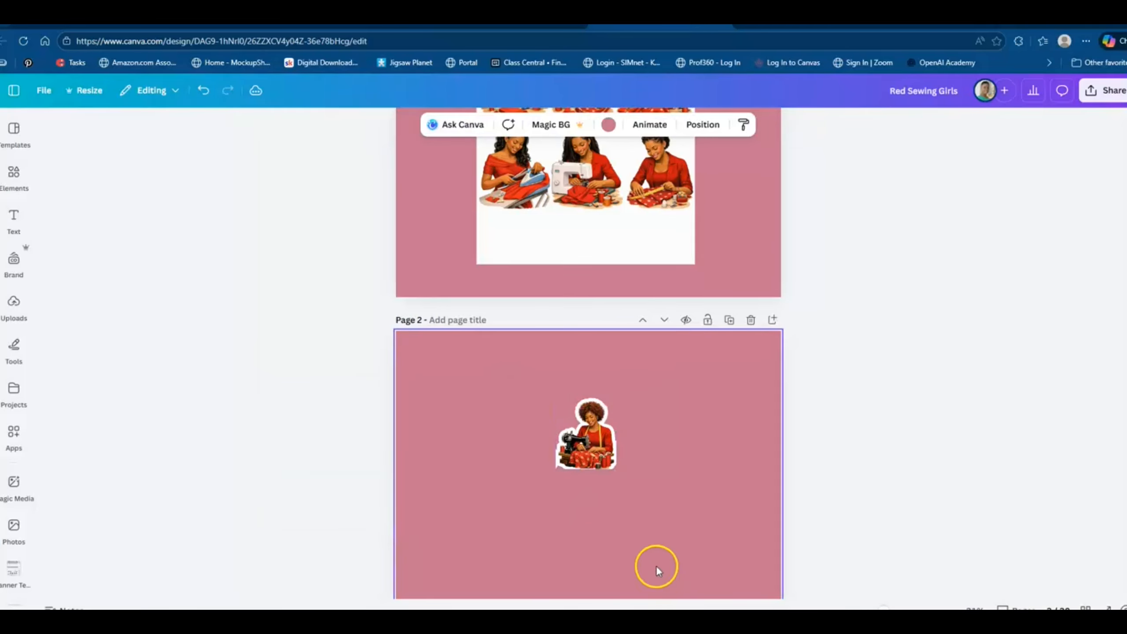
Undo the recent outline color changes on the page 2 sewing woman.
scroll(620, 507, "up", 2)
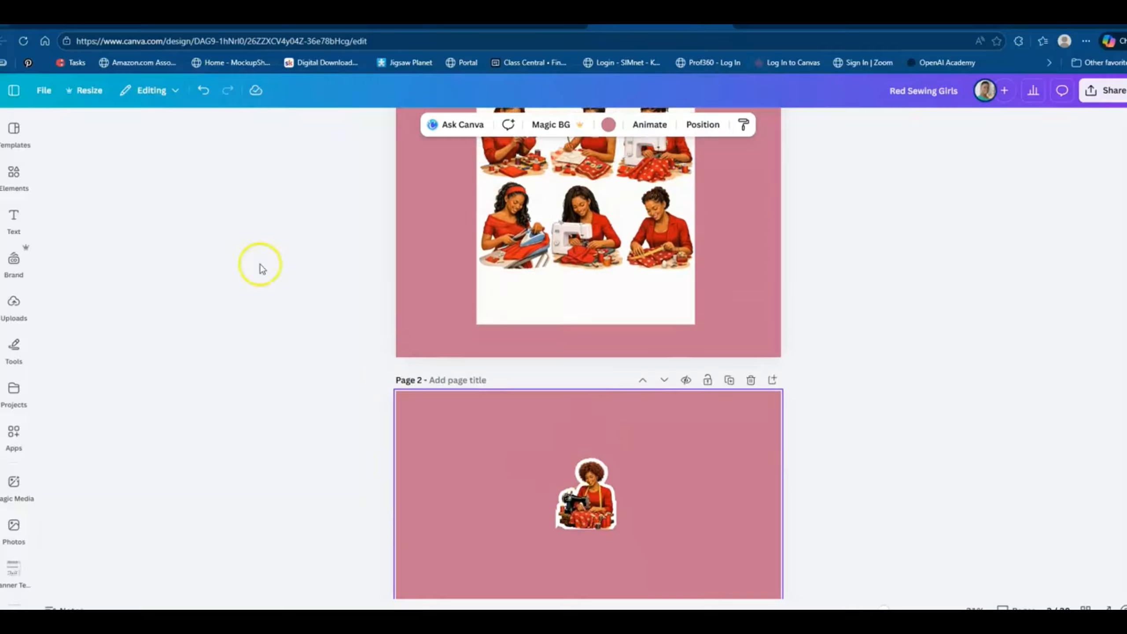
left_click(203, 91)
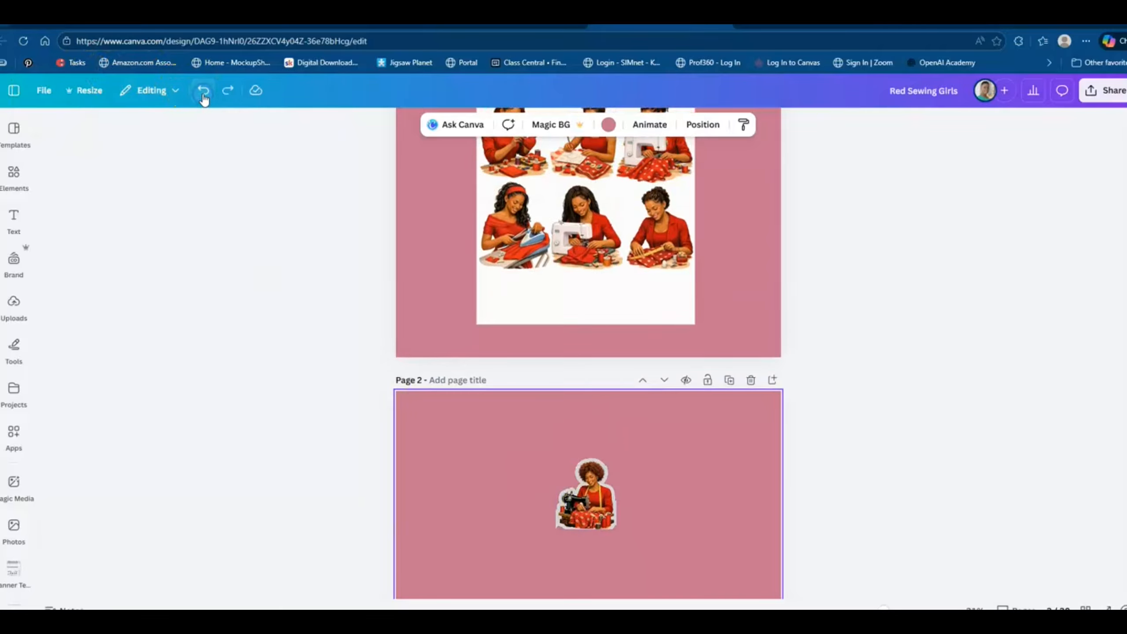
left_click(203, 91)
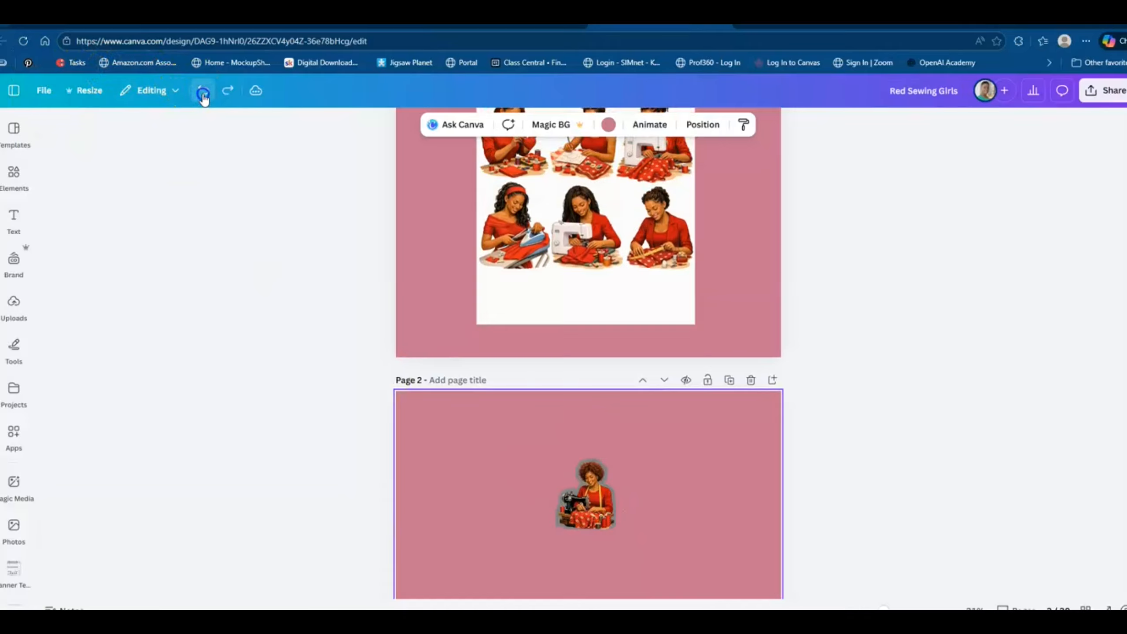
left_click(203, 91)
left_click(203, 91)
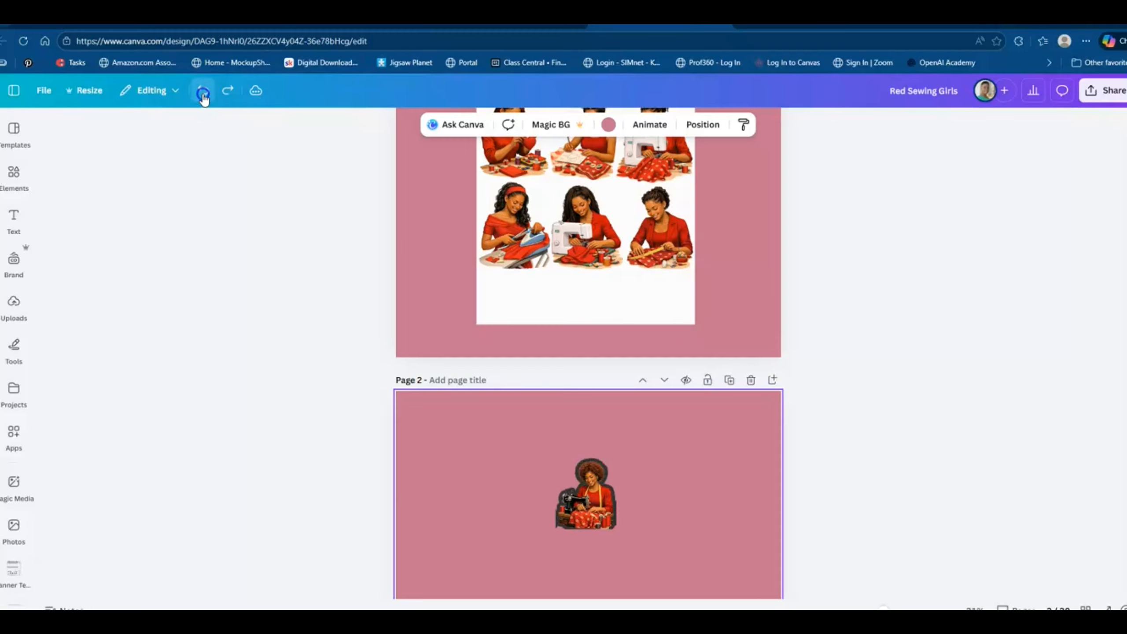
left_click(203, 90)
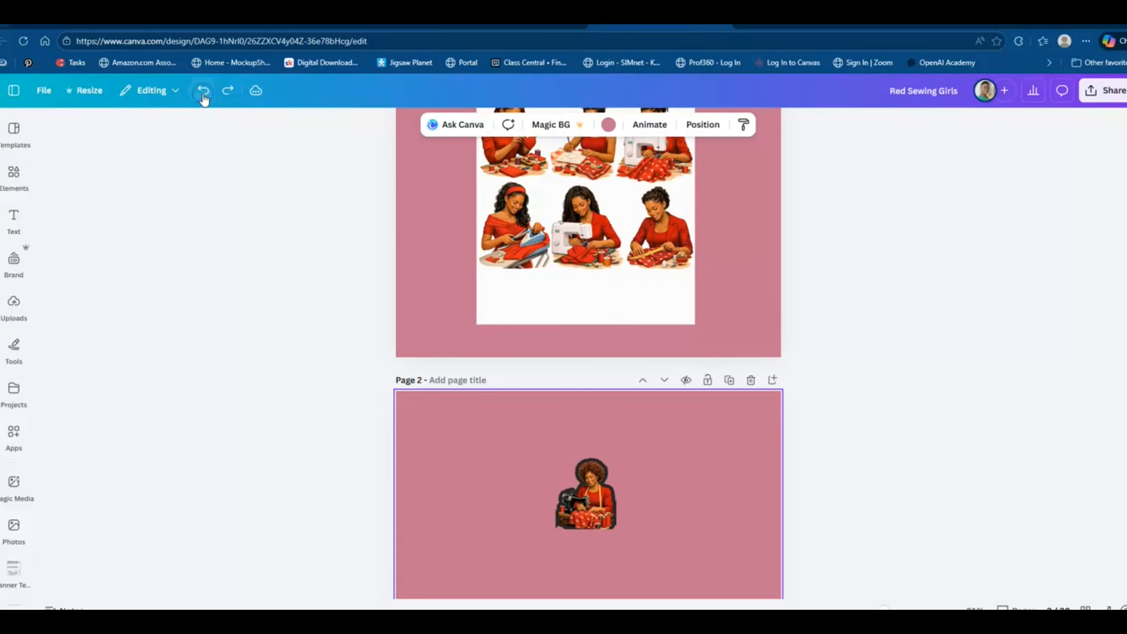
Remove the Outline shadow effect from the cut-out sewing woman on page 2 by setting its shadow to None.
left_click(586, 499)
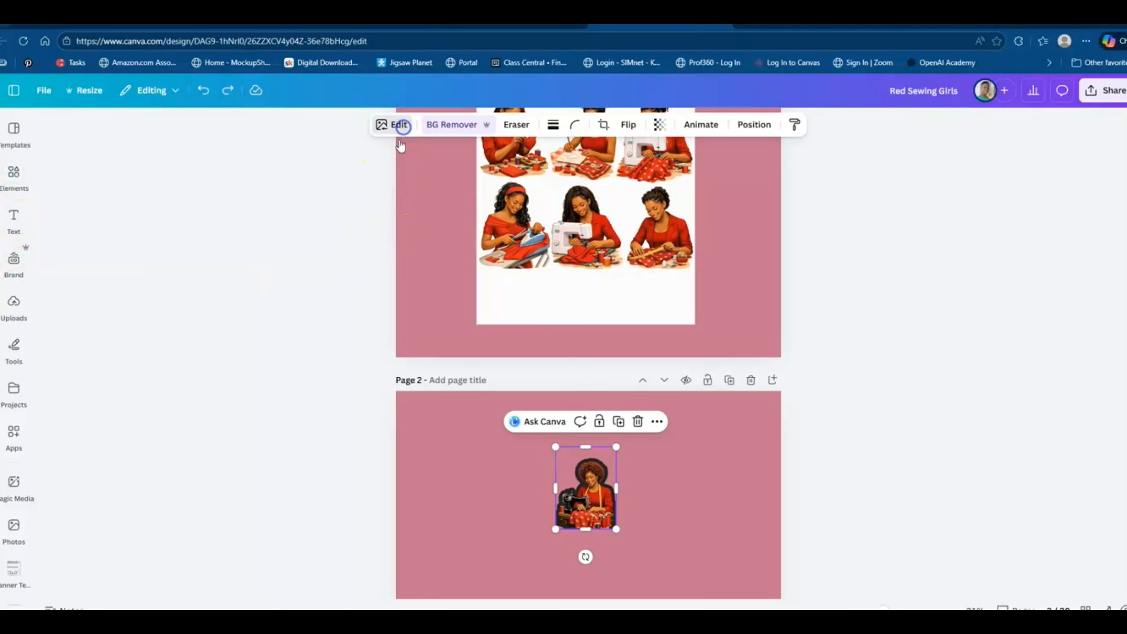
left_click(402, 126)
scroll(130, 436, "down", 2)
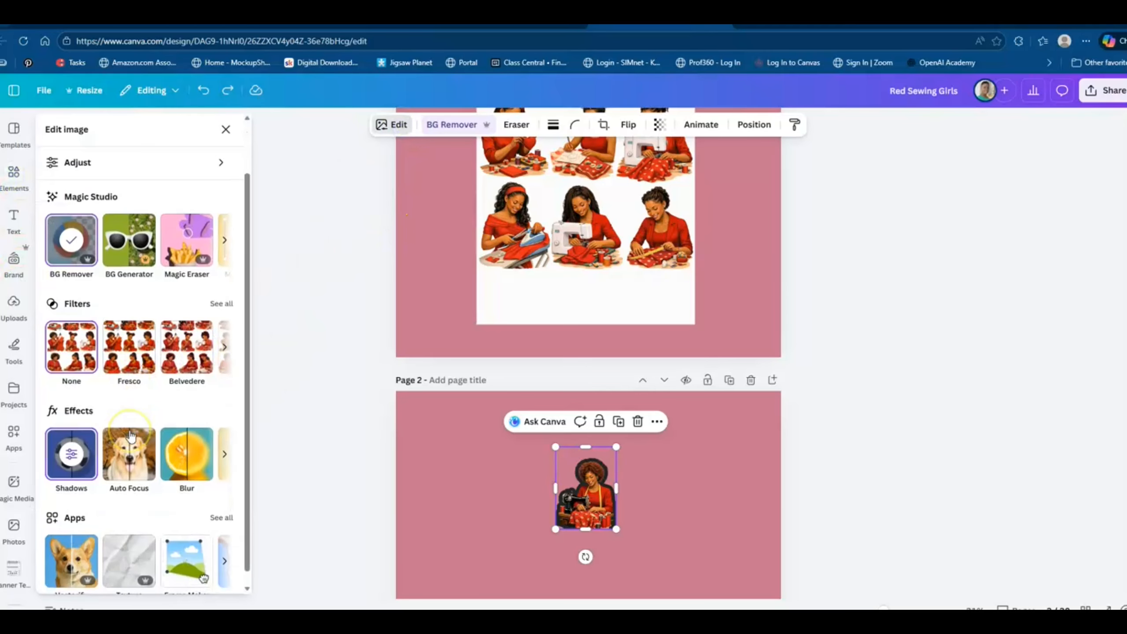
left_click(71, 453)
left_click(204, 270)
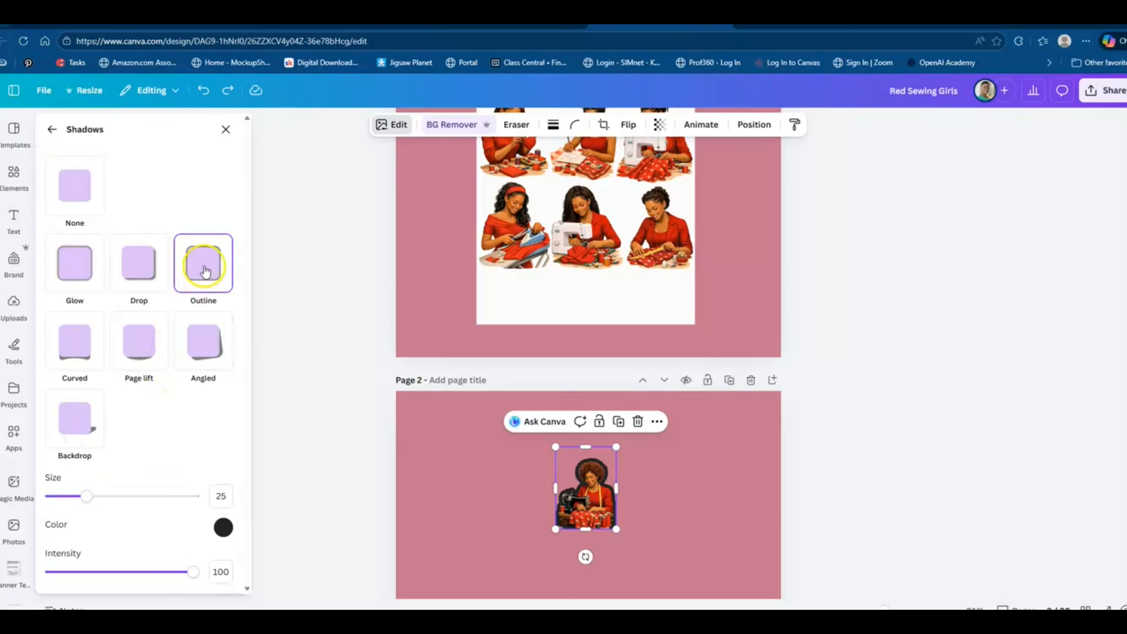
left_click(75, 185)
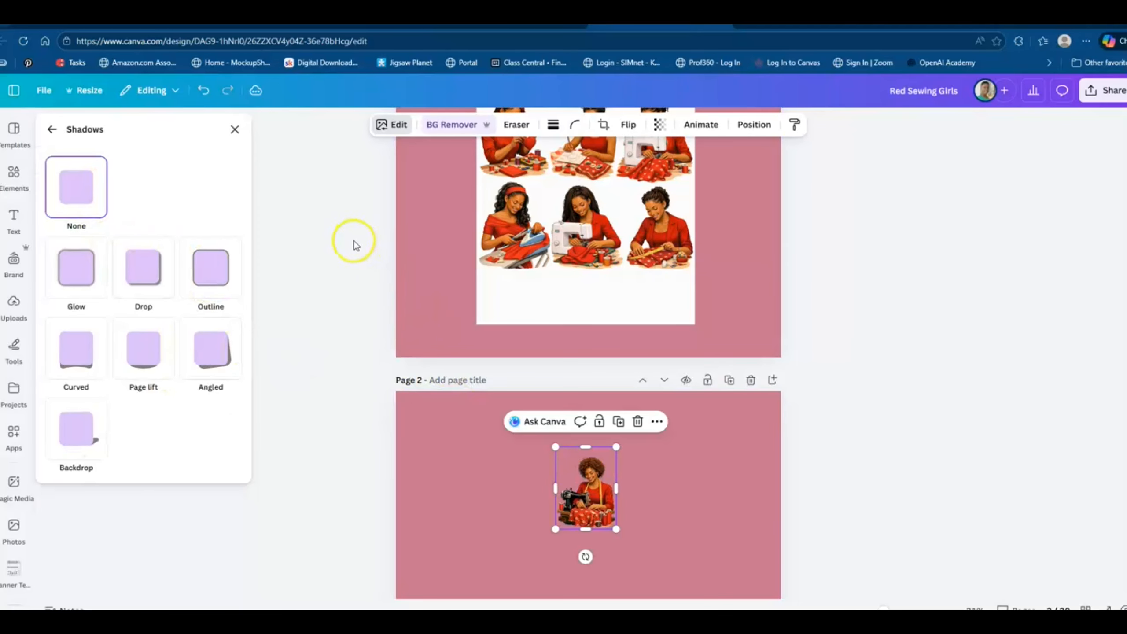
left_click(489, 489)
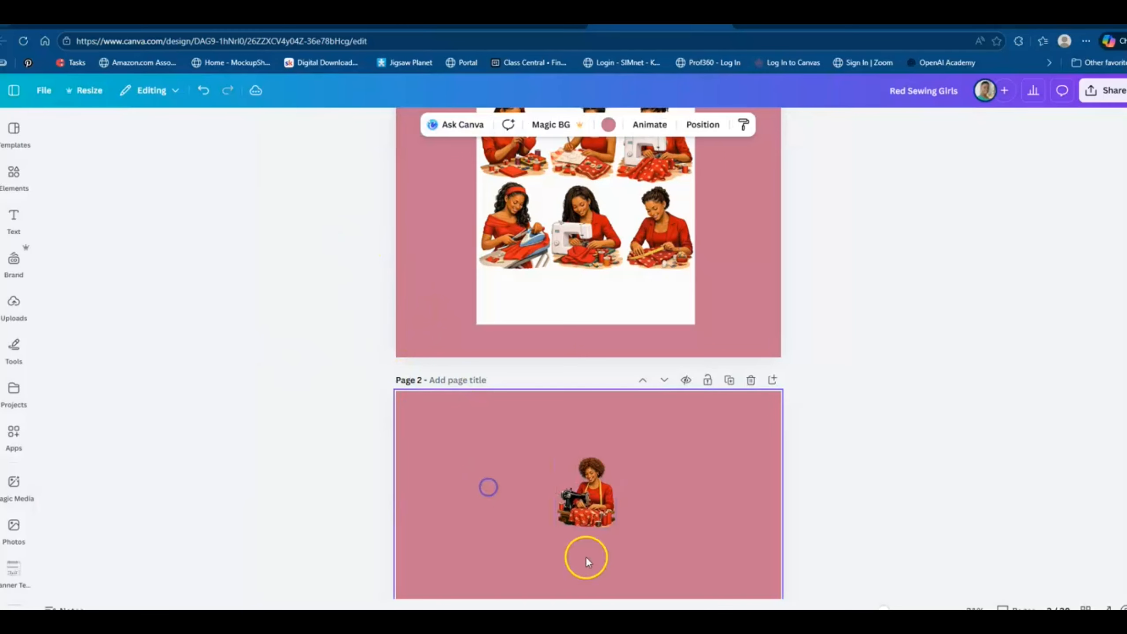
Extend the page 2 image's crop sideways and vertically to uncover the full sheet of nine sewing women.
left_click(611, 506)
left_click_drag(617, 489, 720, 489)
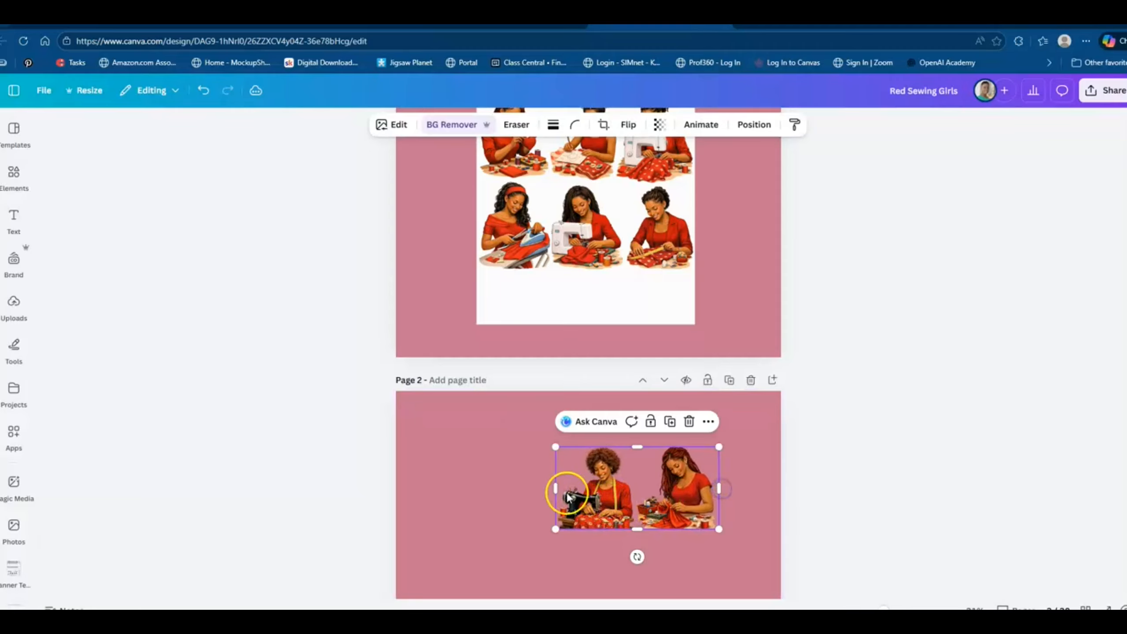
left_click_drag(556, 489, 461, 490)
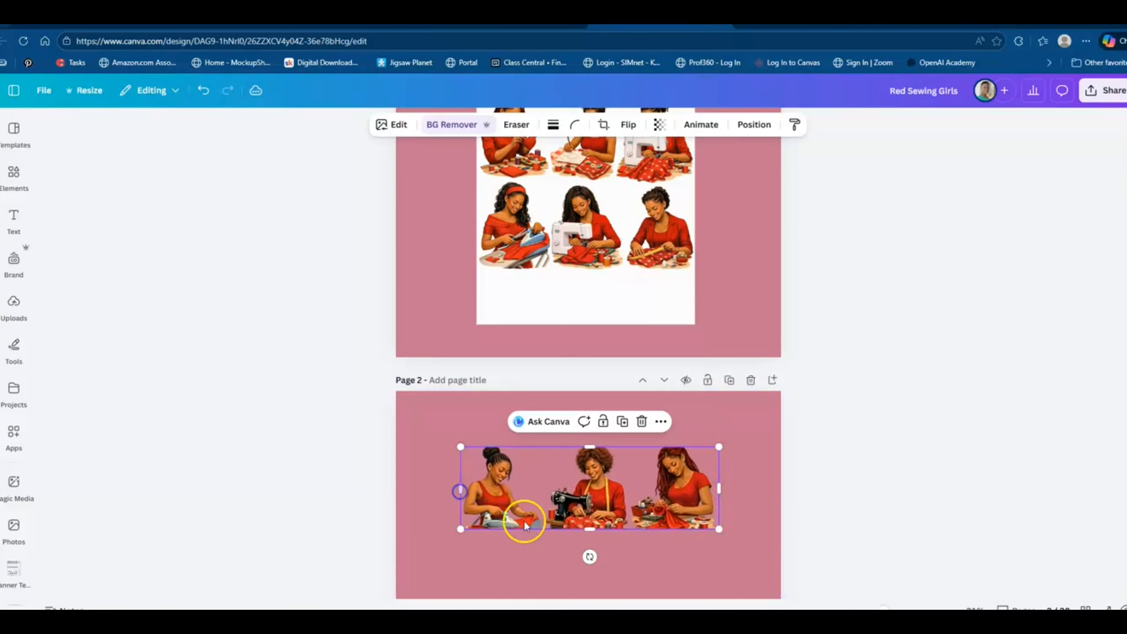
left_click_drag(597, 532, 632, 460)
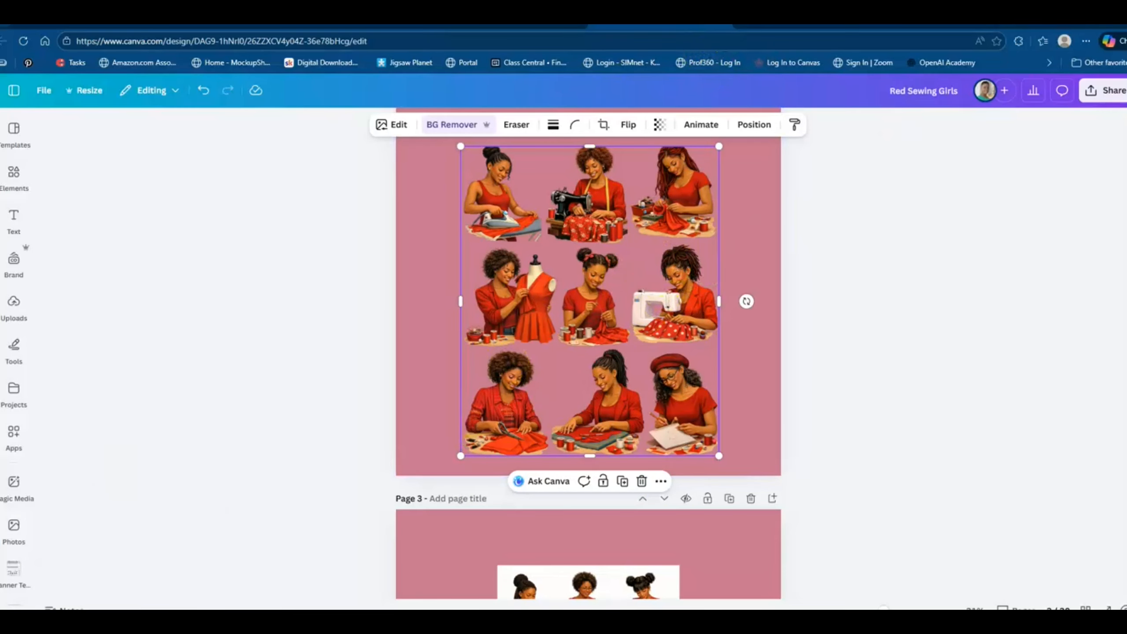
Switch to the Pink Sewing Girls design and review the separated cut-outs on pages 5 and 4.
left_click(726, 22)
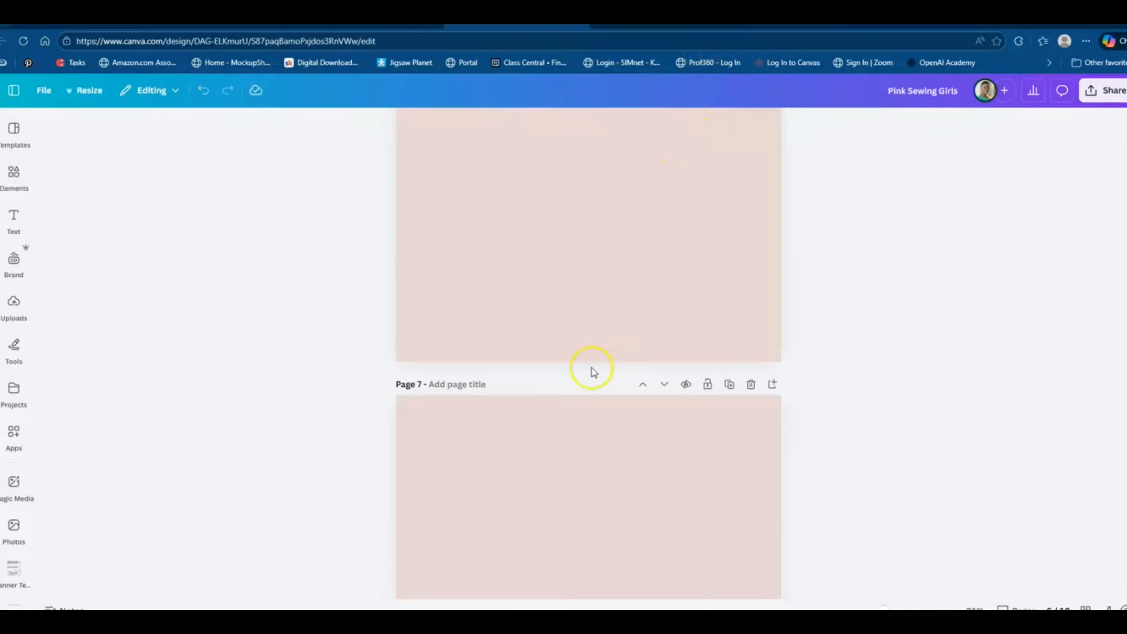
scroll(594, 372, "up", 8)
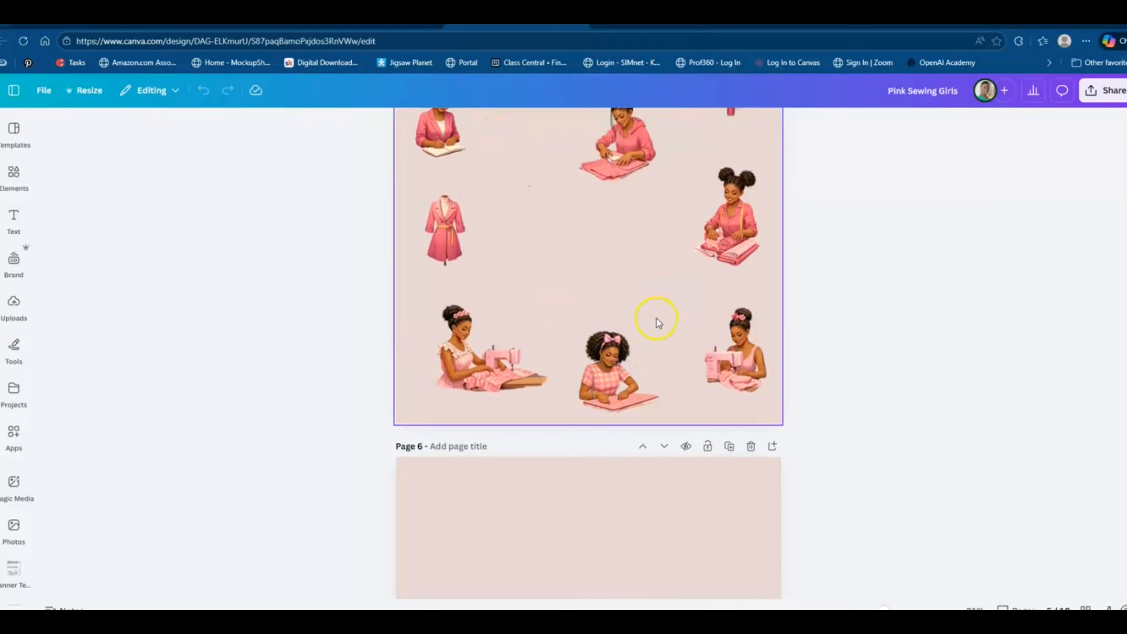
scroll(679, 318, "up", 2)
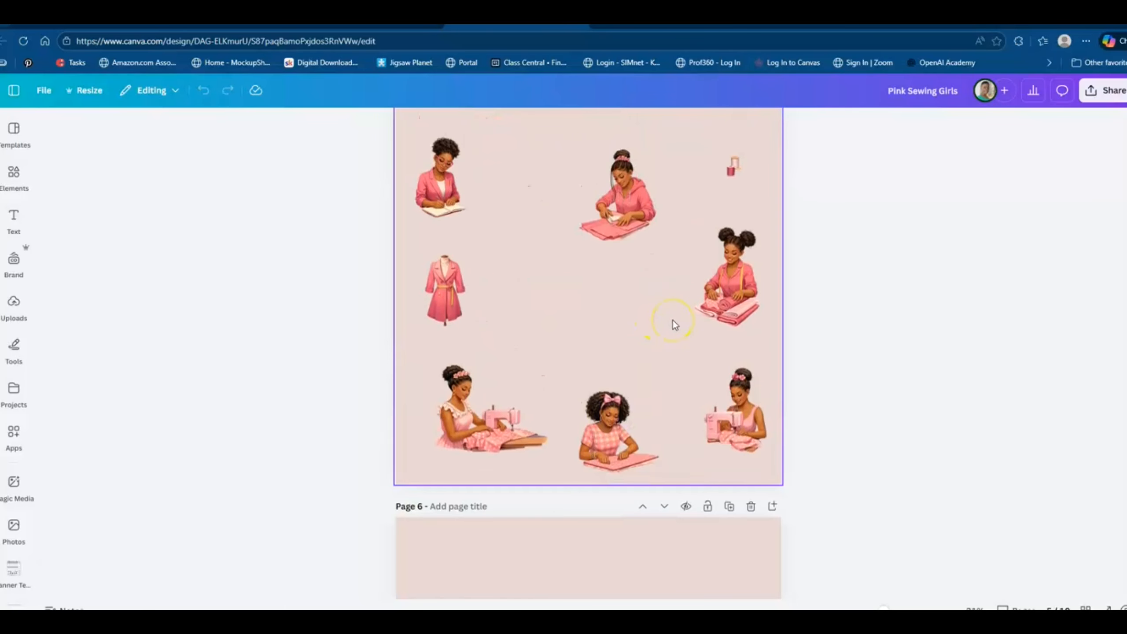
scroll(675, 325, "up", 2)
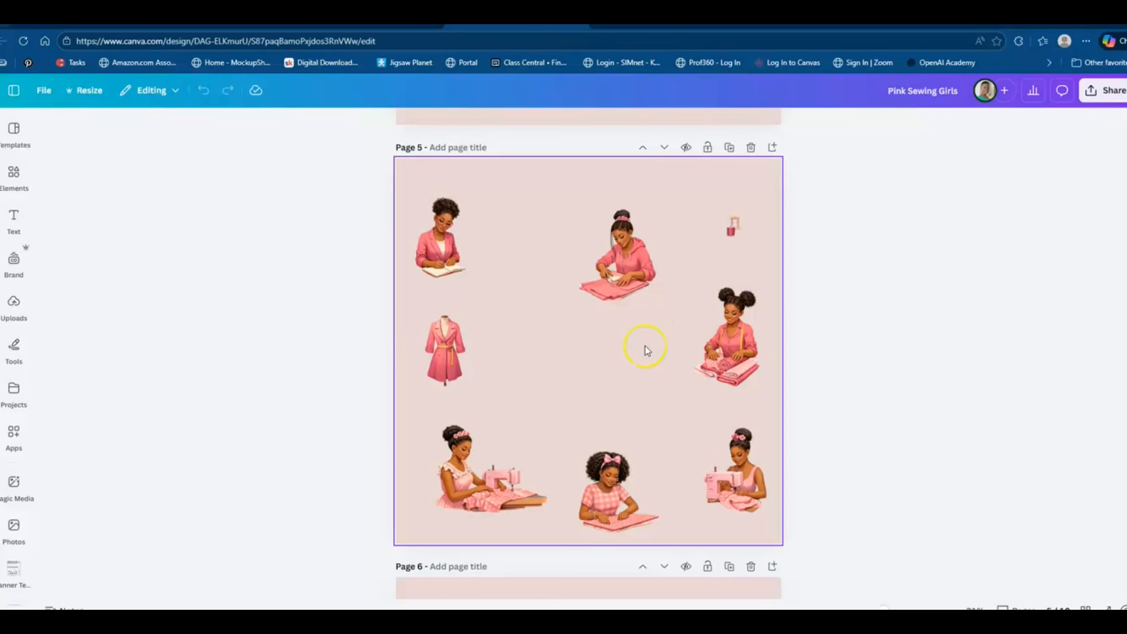
scroll(645, 346, "up", 10)
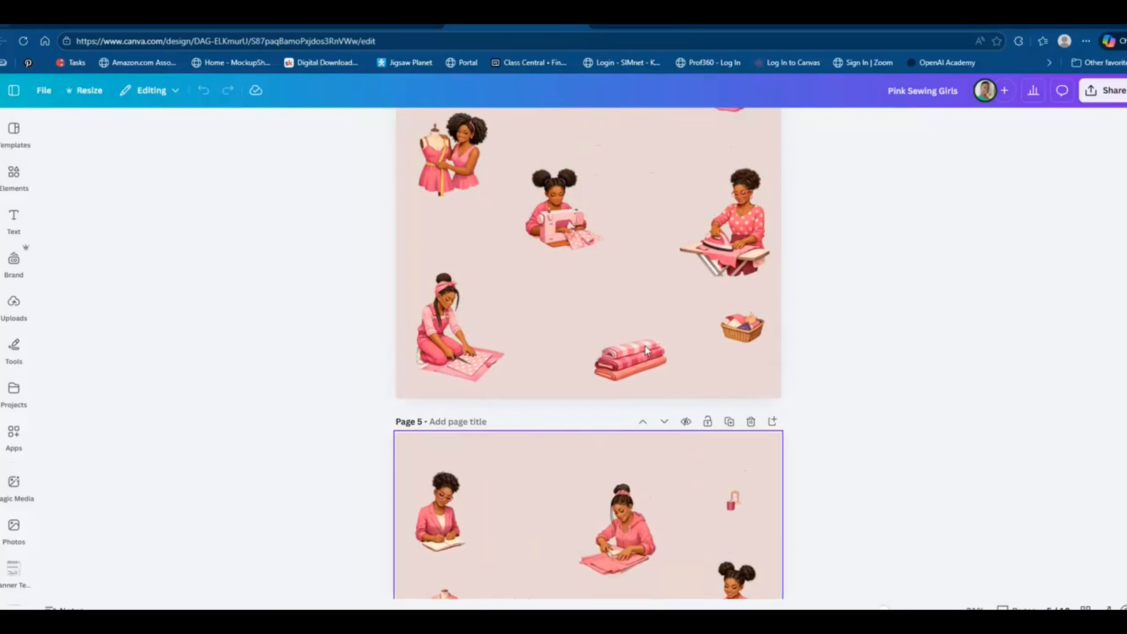
scroll(644, 351, "up", 2)
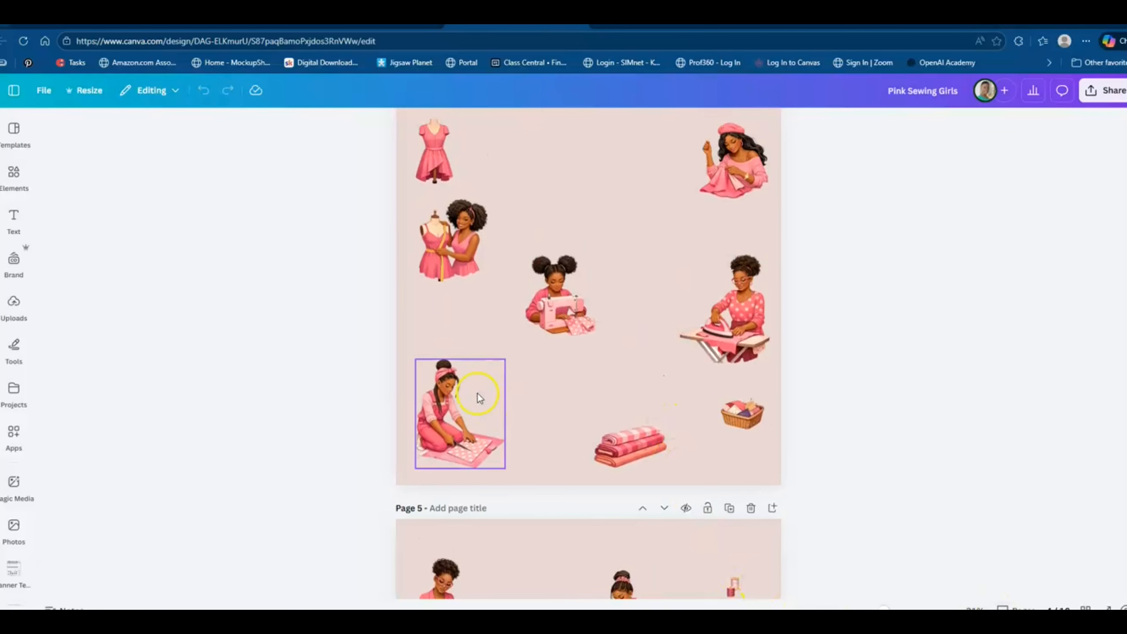
scroll(489, 400, "up", 4)
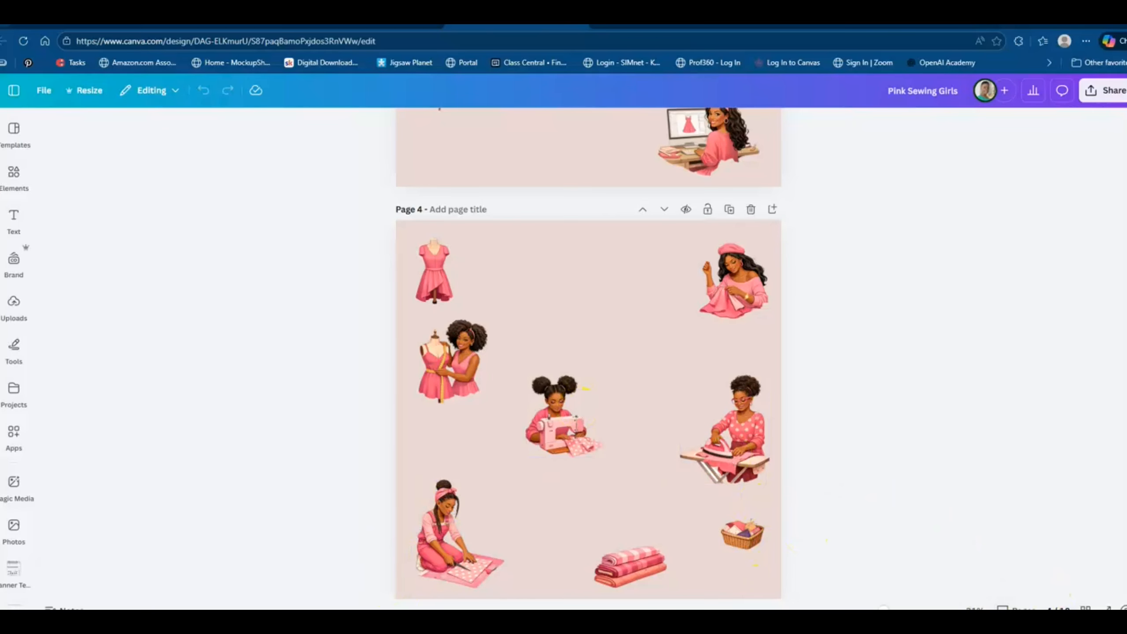
scroll(806, 406, "down", 2)
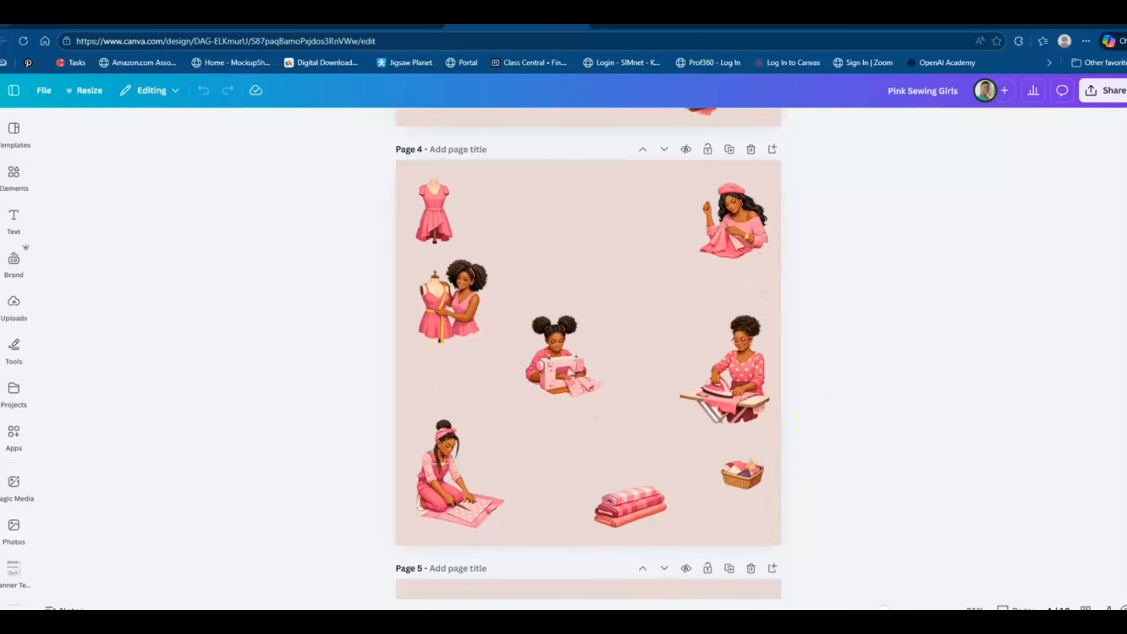
Zoom in and examine the edges of the pink sewing cut-outs on pages 4 and 3, including the woman at the computer.
left_click_drag(884, 609, 911, 610)
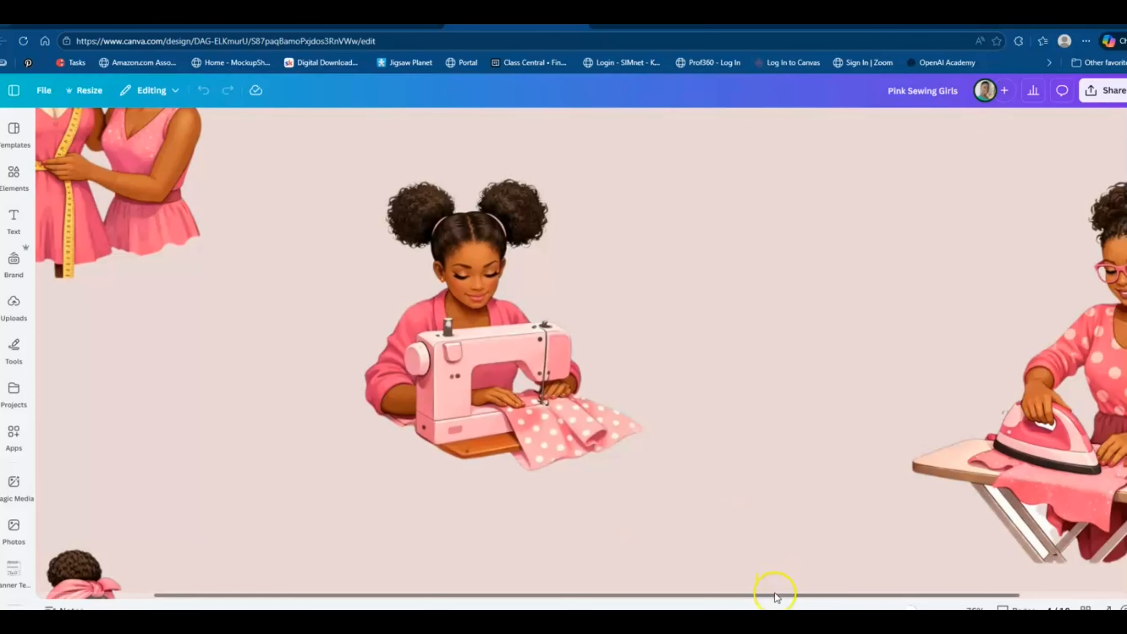
left_click_drag(767, 594, 672, 595)
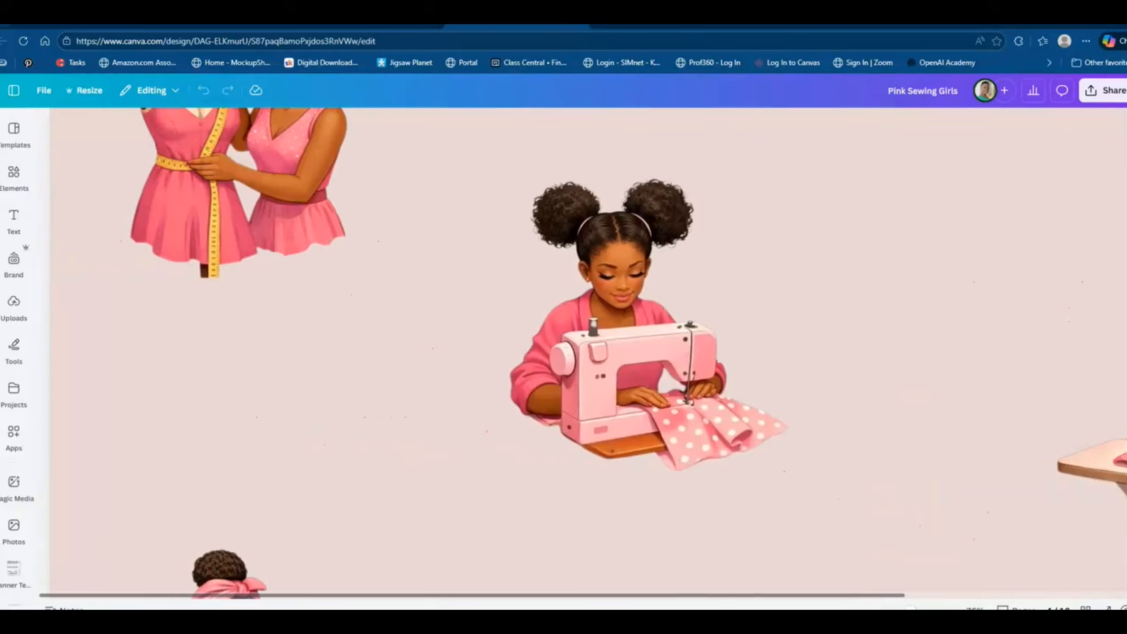
scroll(442, 468, "up", 3)
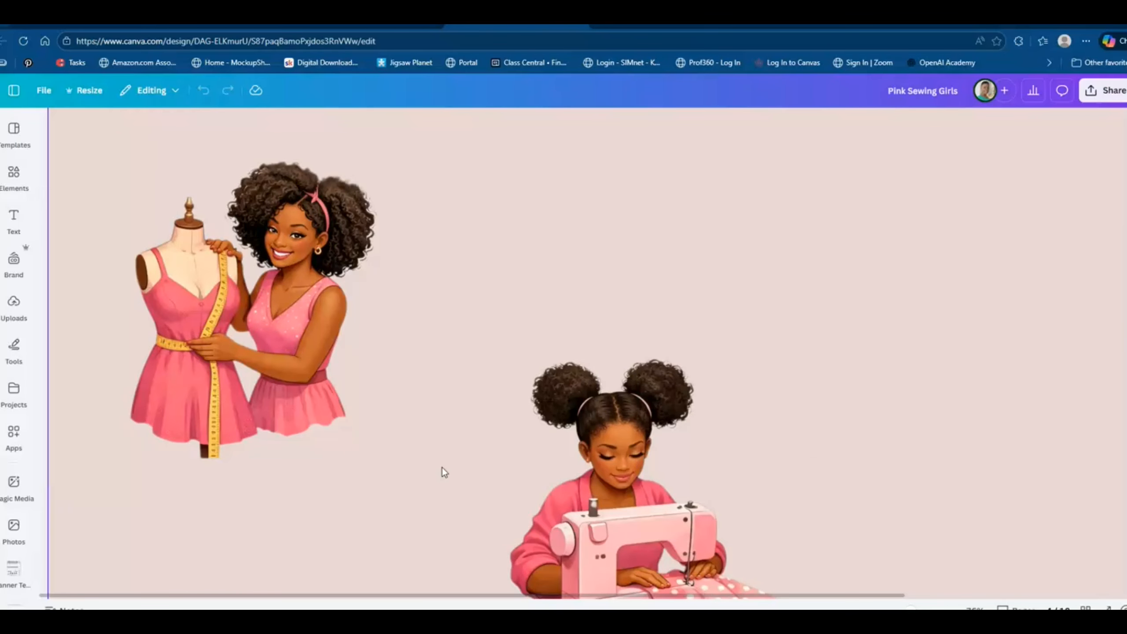
scroll(442, 467, "up", 8)
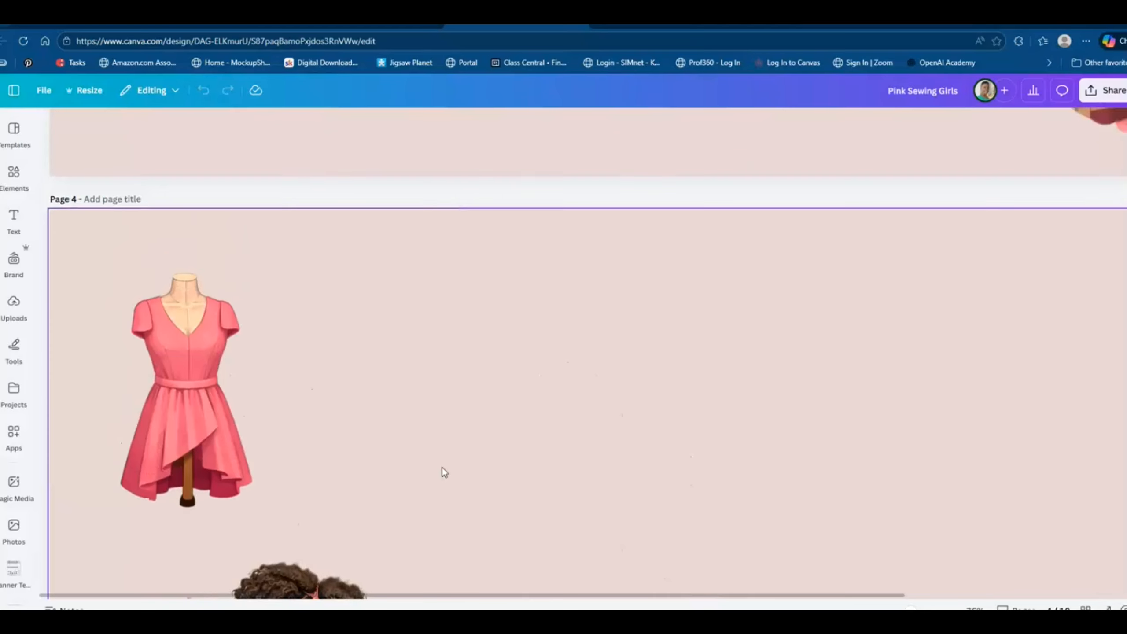
scroll(445, 472, "up", 10)
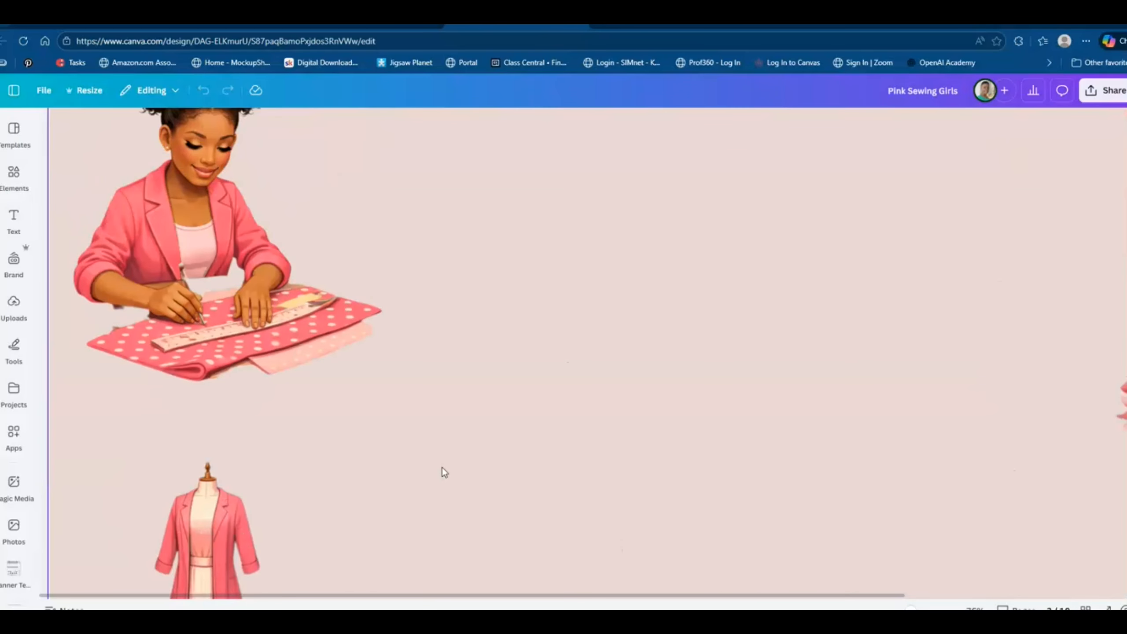
scroll(442, 471, "down", 3)
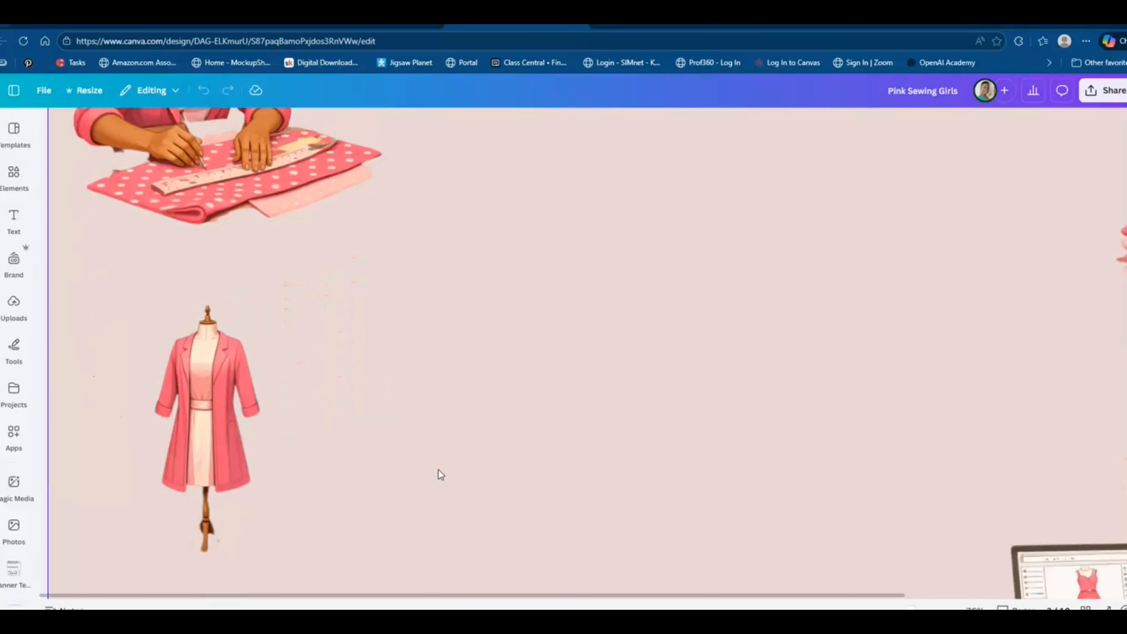
scroll(439, 475, "down", 2)
left_click_drag(836, 595, 1042, 601)
scroll(632, 384, "down", 4)
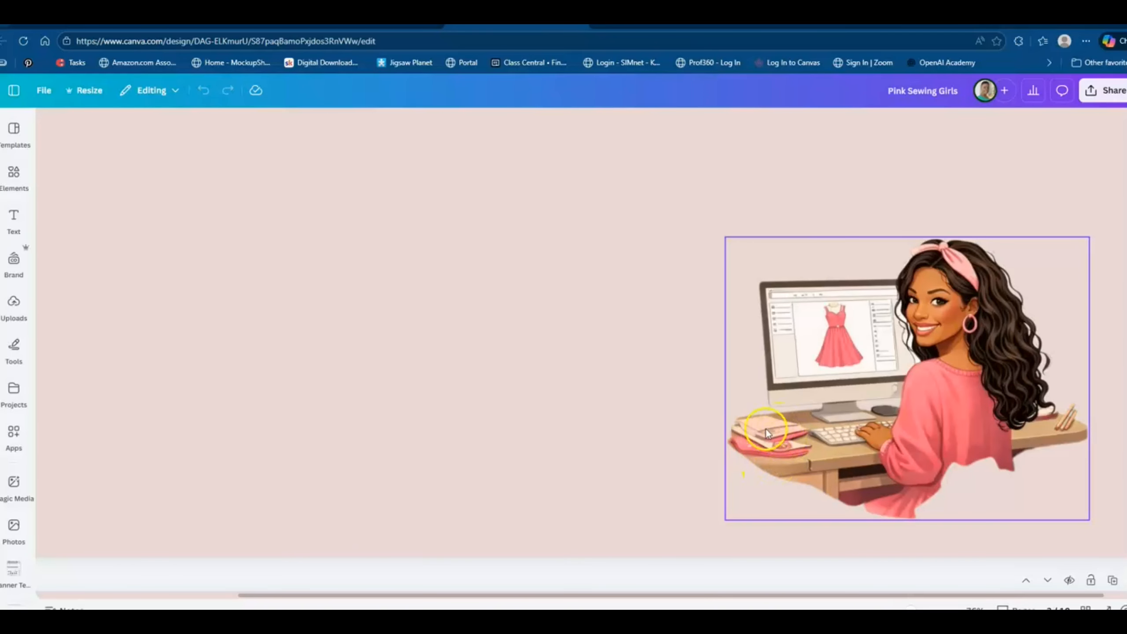
scroll(606, 446, "up", 5)
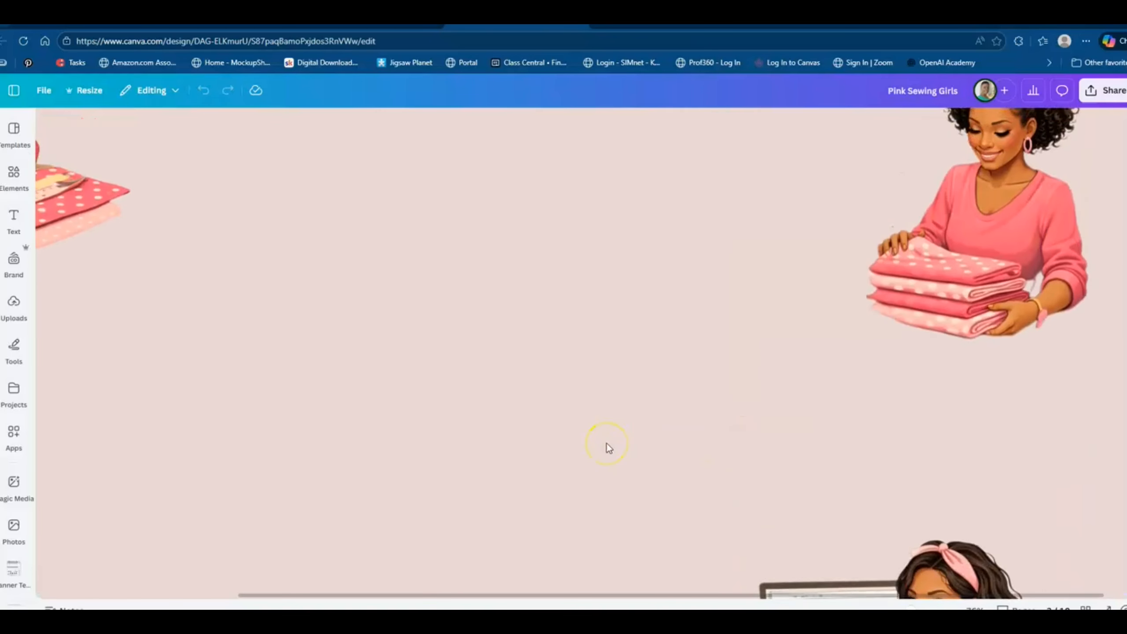
scroll(608, 447, "up", 2)
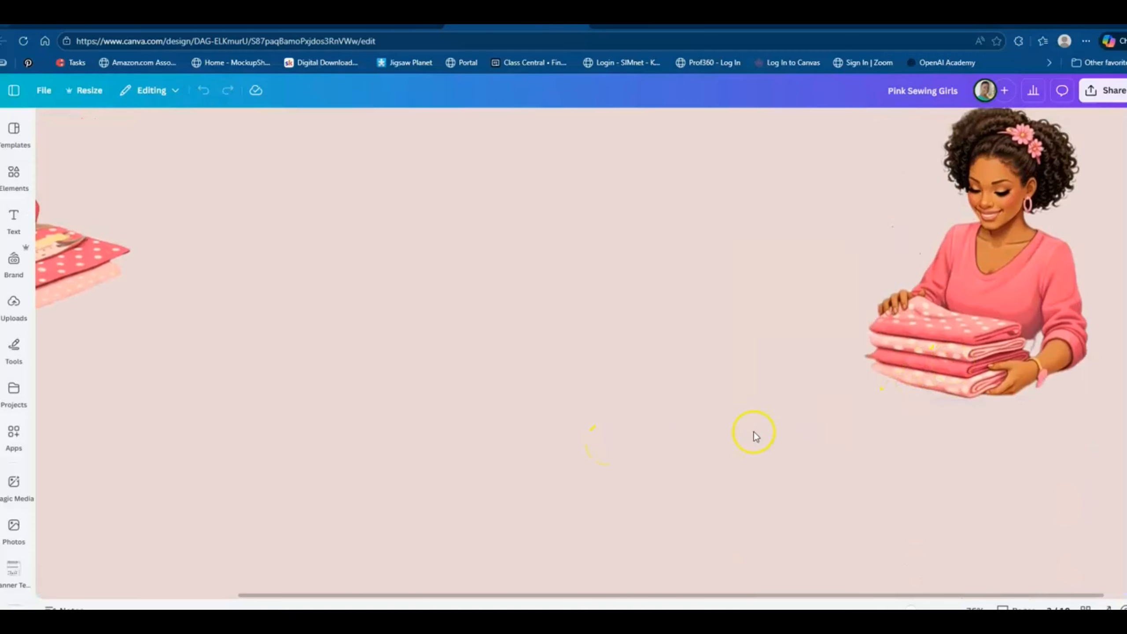
scroll(736, 435, "up", 10)
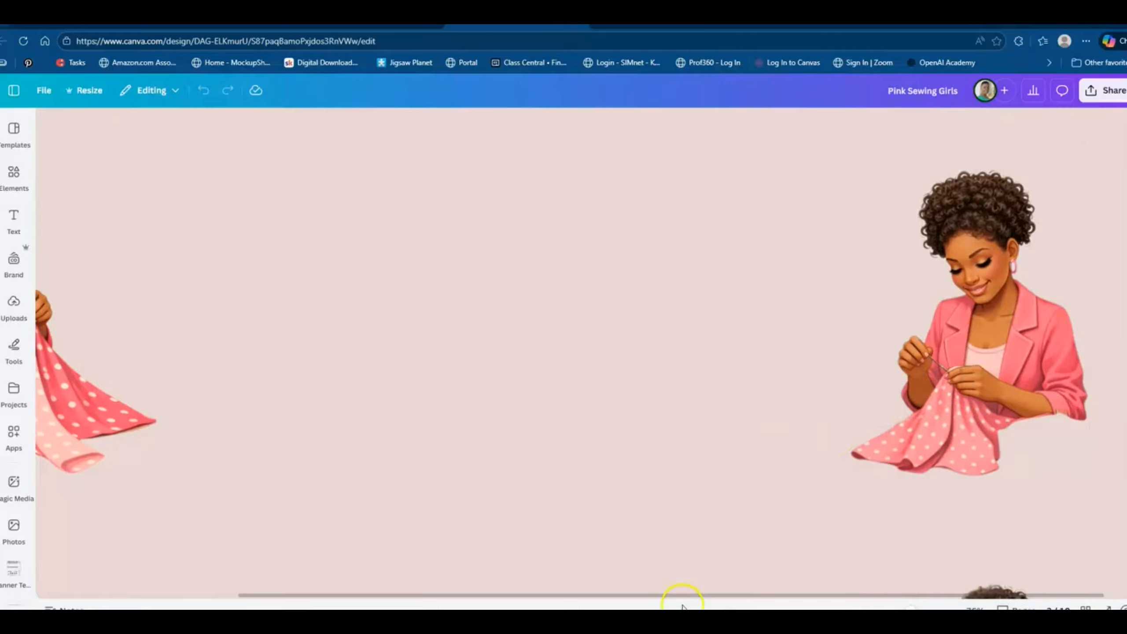
Examine the enlarged cut-outs from the woman with the headband on page 3 through to the women on page 5.
left_click_drag(661, 594, 424, 577)
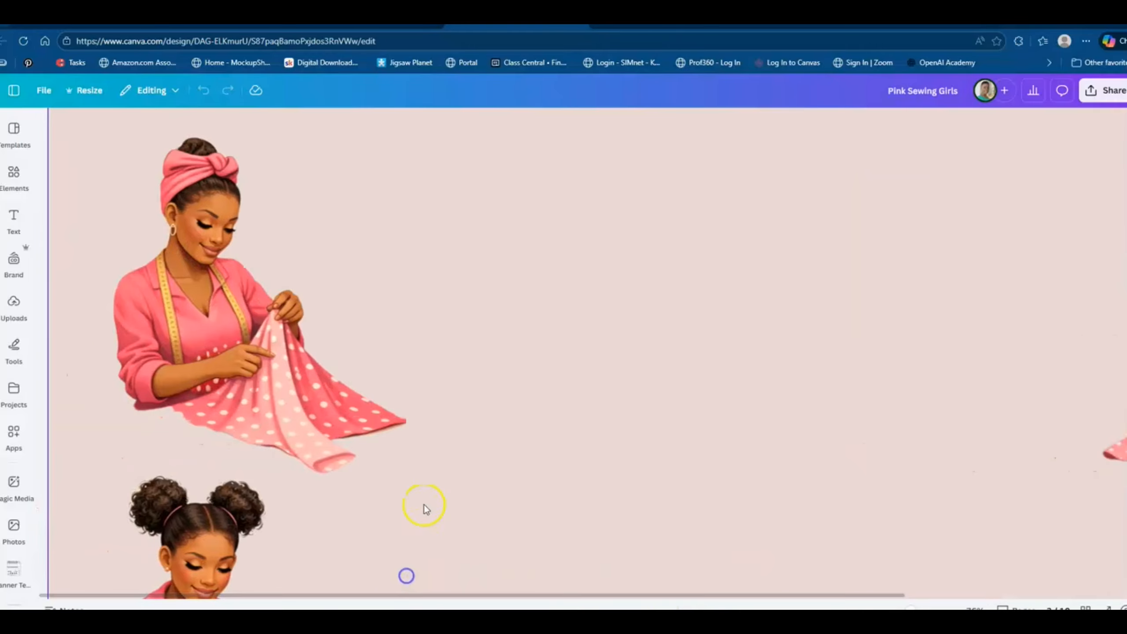
scroll(433, 460, "down", 2)
scroll(435, 460, "down", 5)
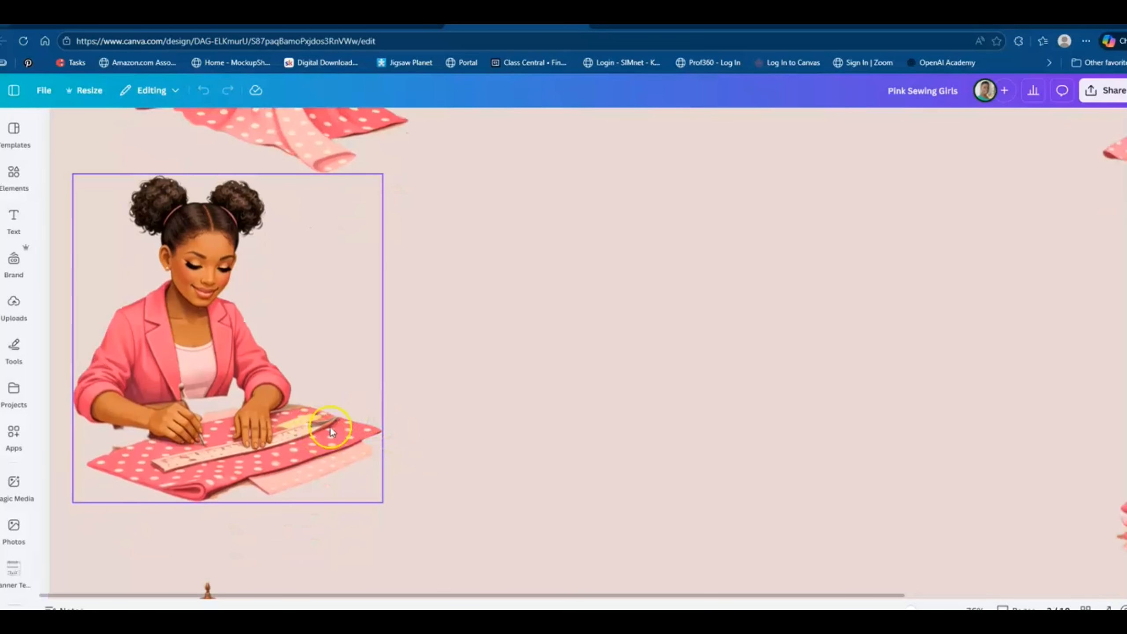
scroll(635, 438, "down", 10)
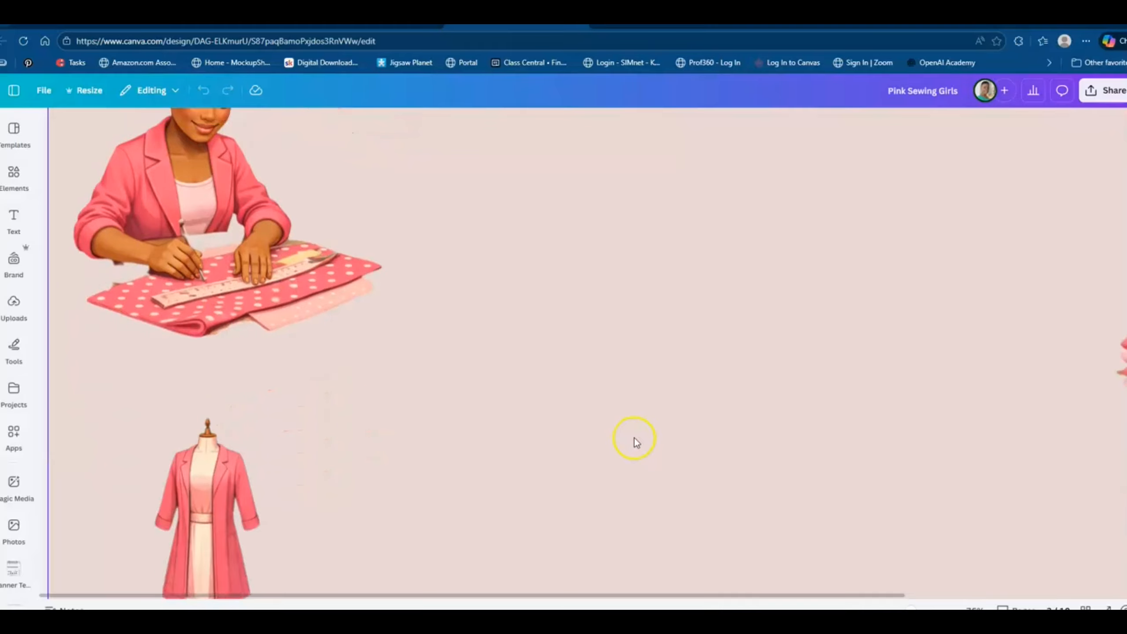
scroll(634, 438, "down", 5)
scroll(634, 438, "up", 6)
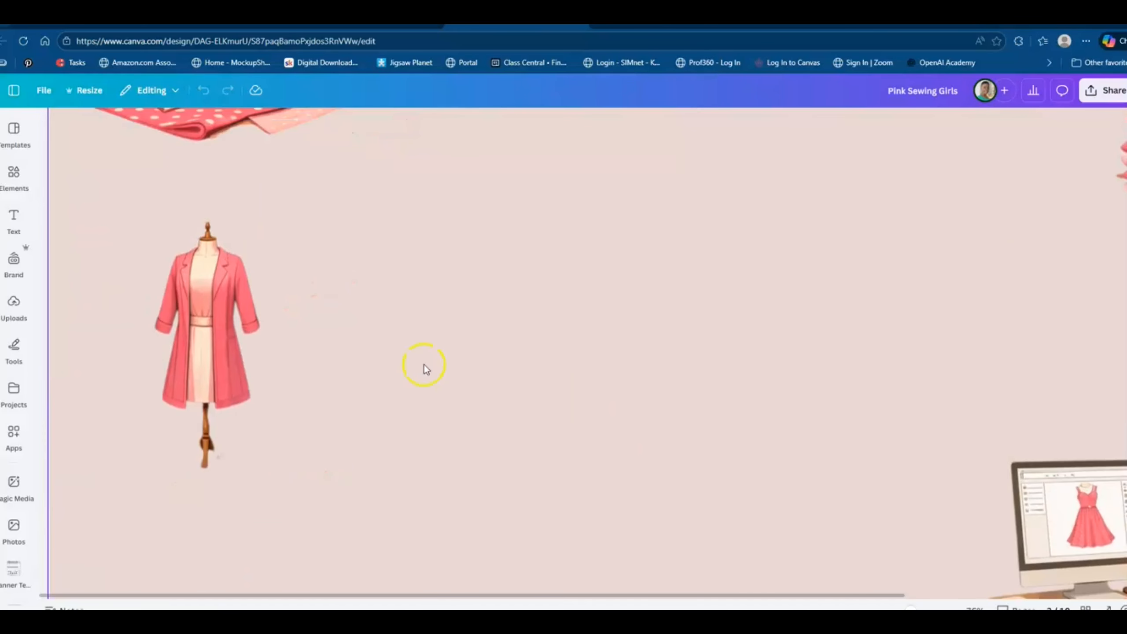
scroll(513, 394, "down", 20)
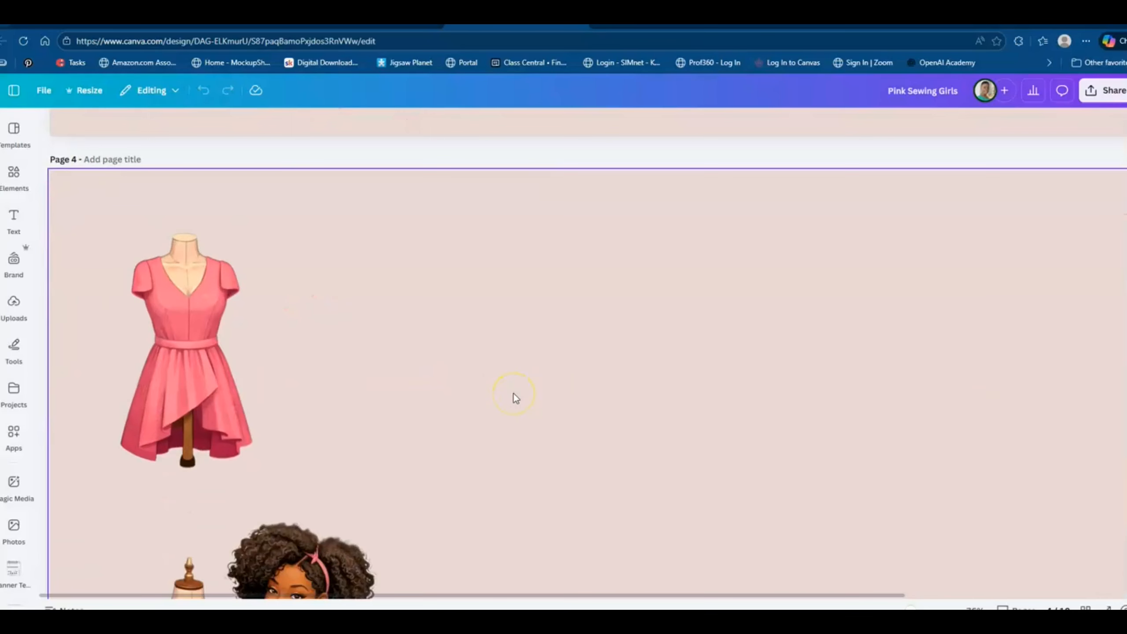
scroll(514, 392, "down", 12)
scroll(514, 393, "up", 5)
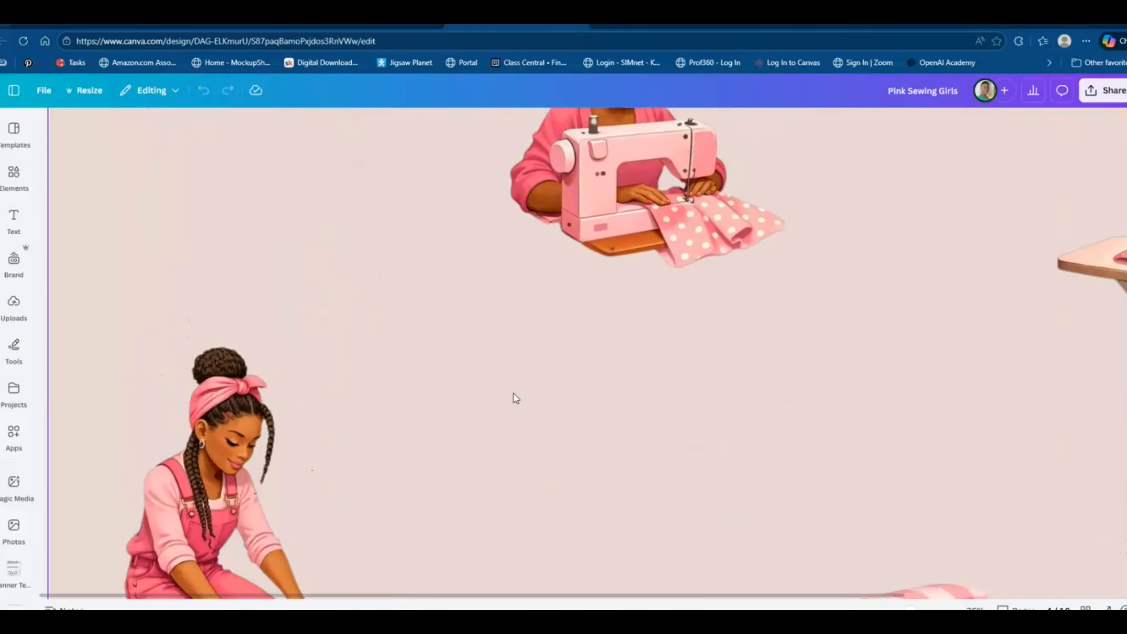
scroll(514, 393, "down", 9)
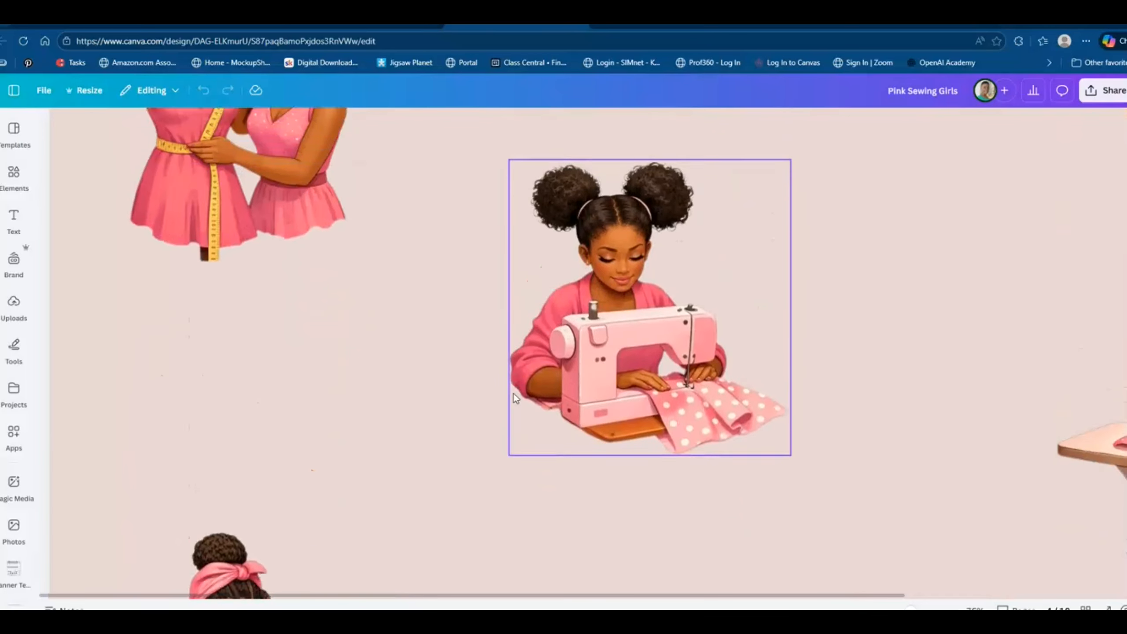
scroll(513, 392, "down", 10)
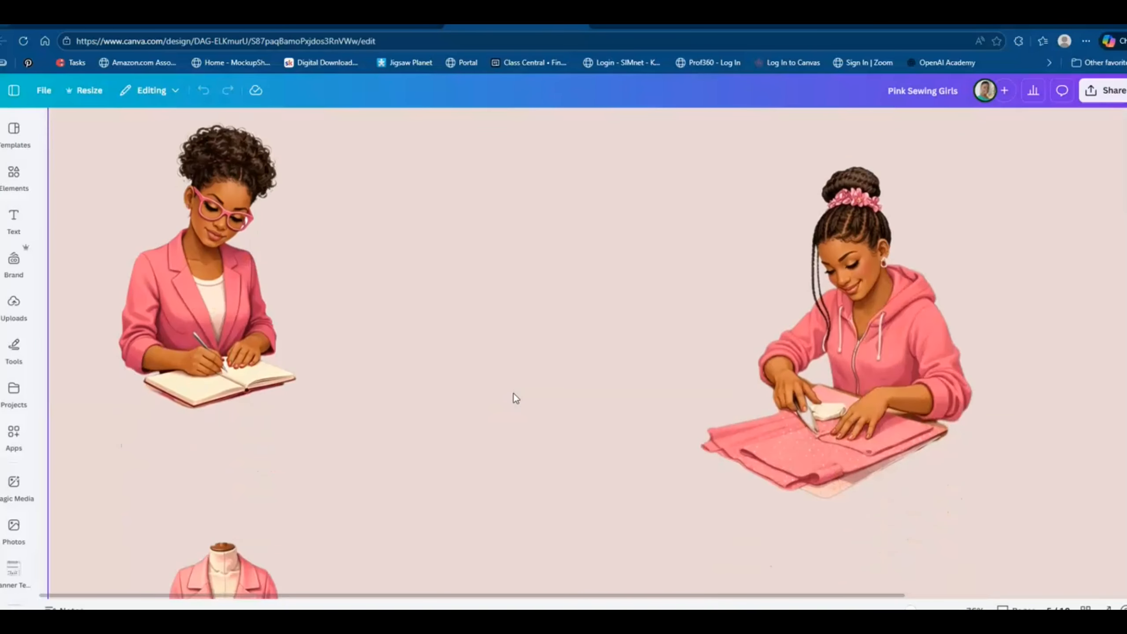
scroll(514, 393, "up", 2)
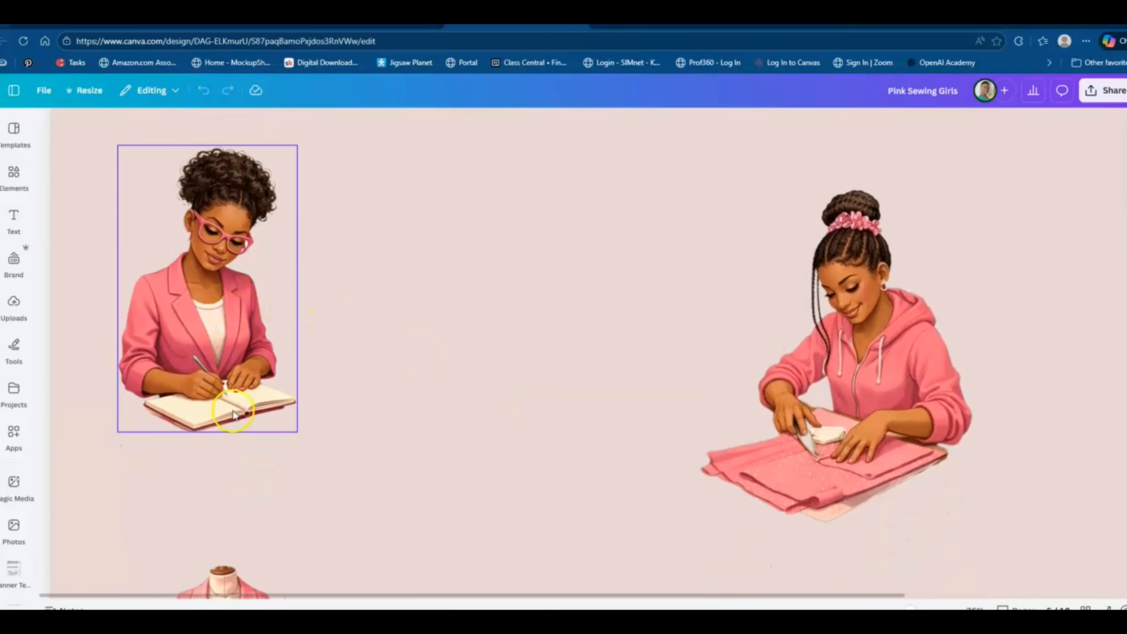
Examine the remaining pink sewing cut-outs across page 5, down to the women at the sewing machines.
left_click(252, 422)
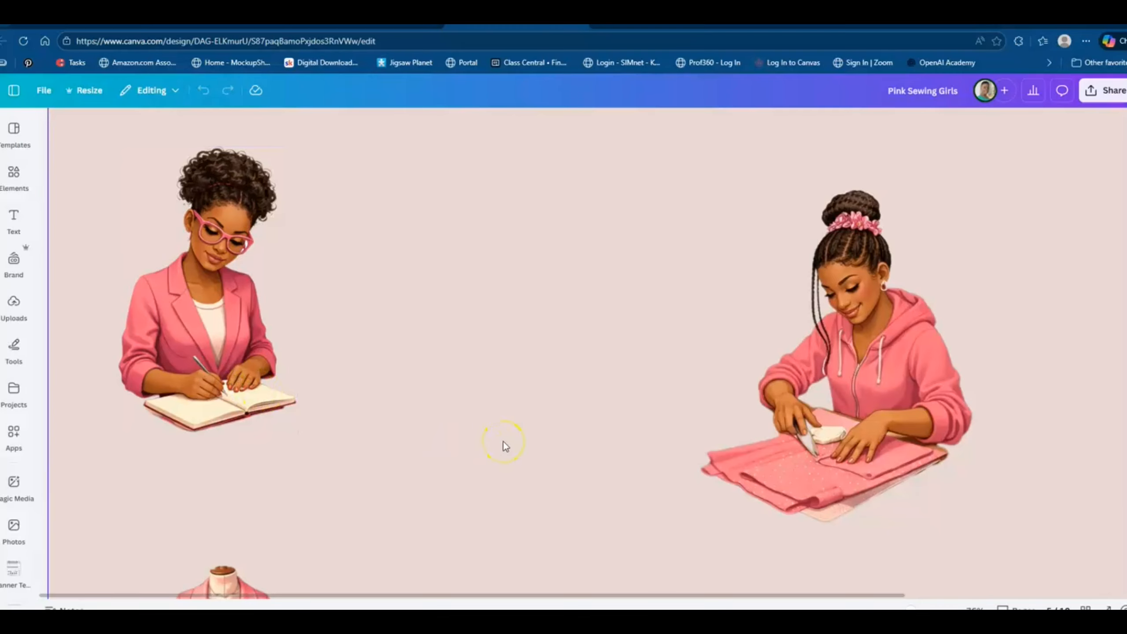
scroll(506, 446, "down", 10)
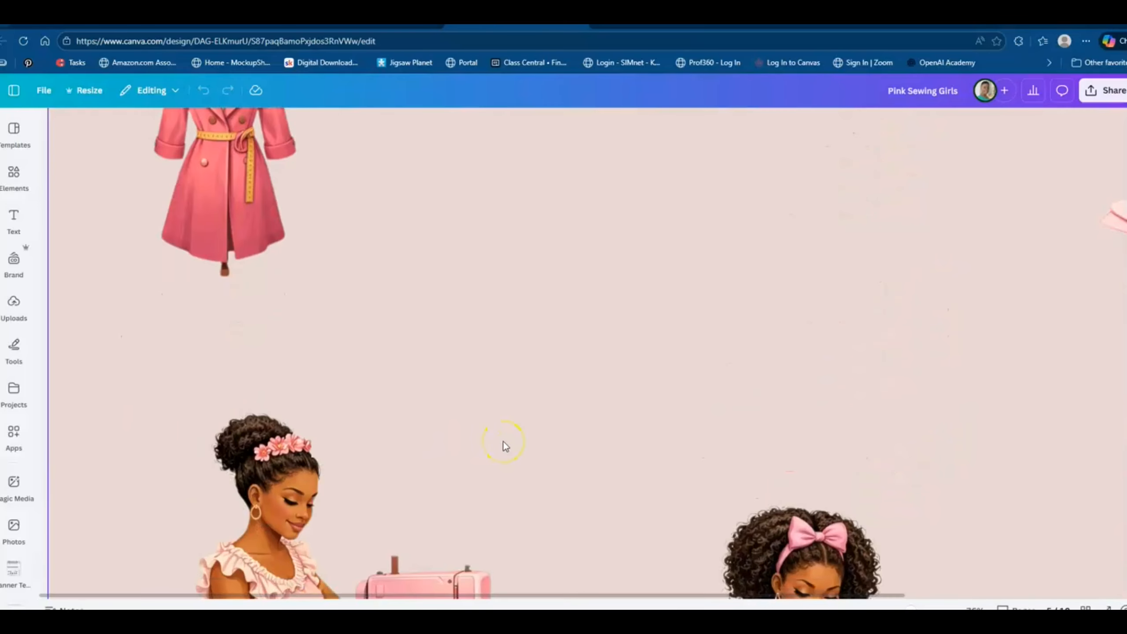
left_click_drag(511, 596, 654, 597)
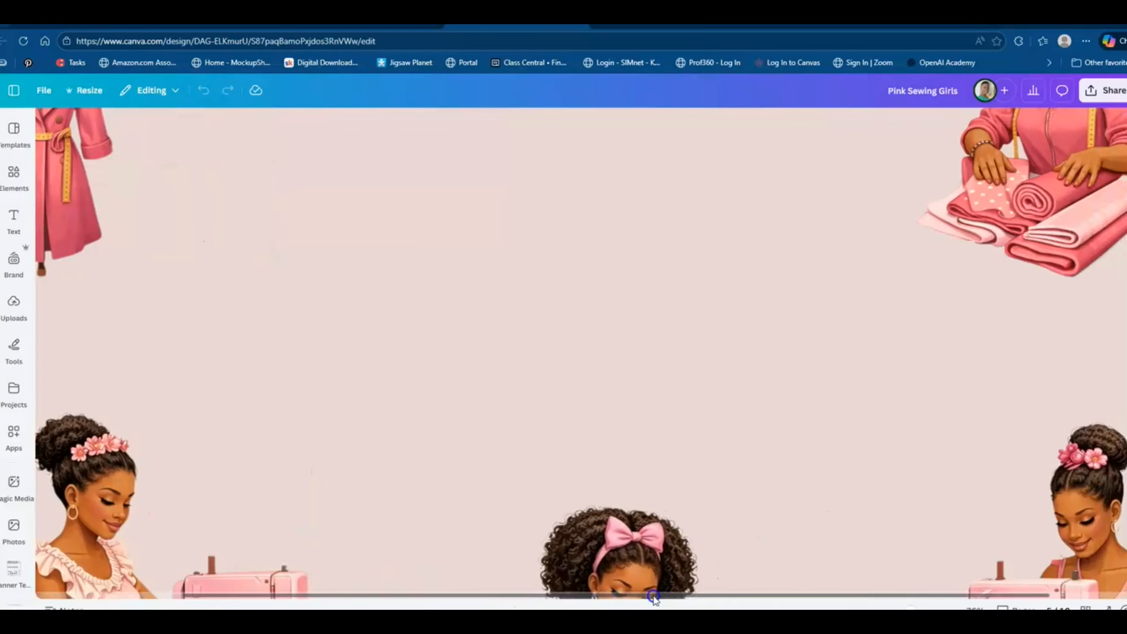
scroll(574, 340, "down", 6)
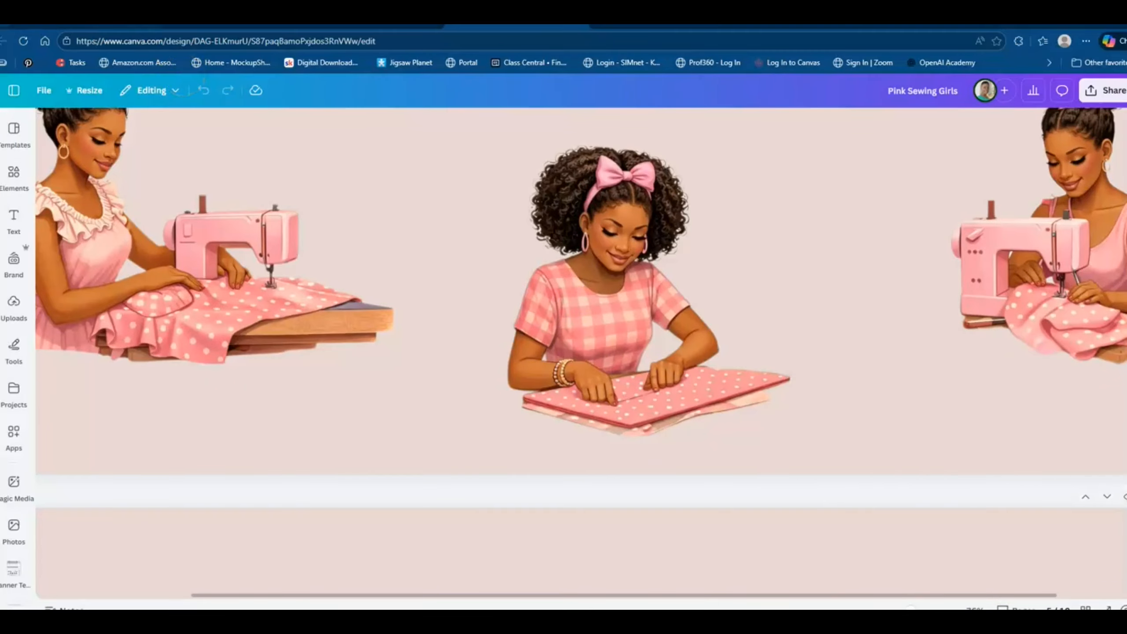
Switch to the Payhip shop page and browse the clipart bundle listings, from Black History Month to the camo, denim and earthy-gold sets.
left_click(92, 26)
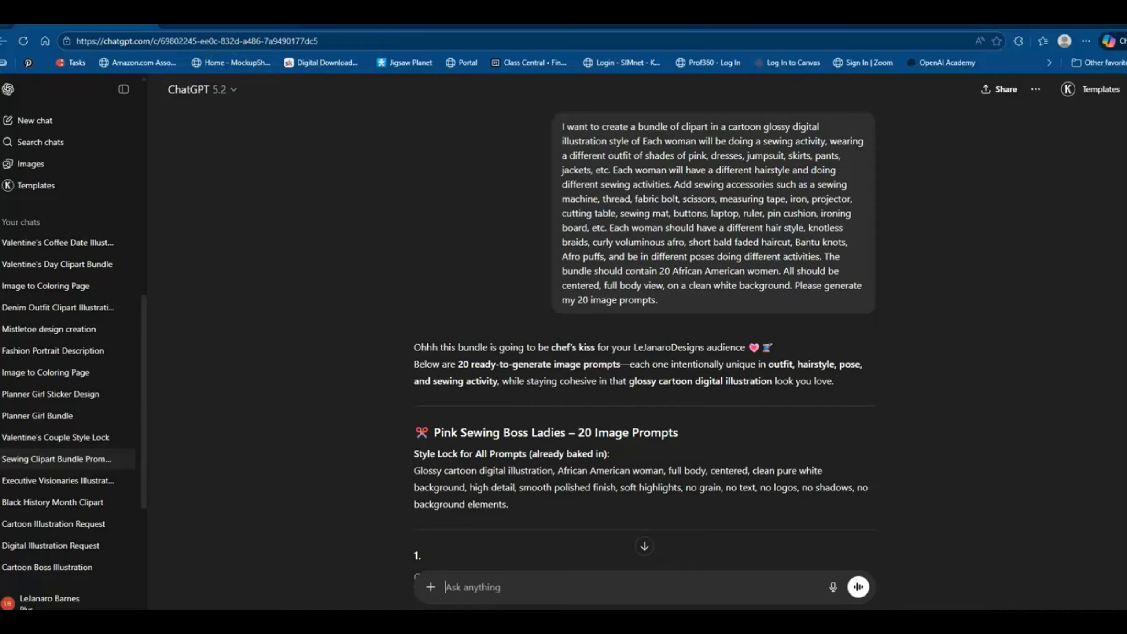
left_click(227, 27)
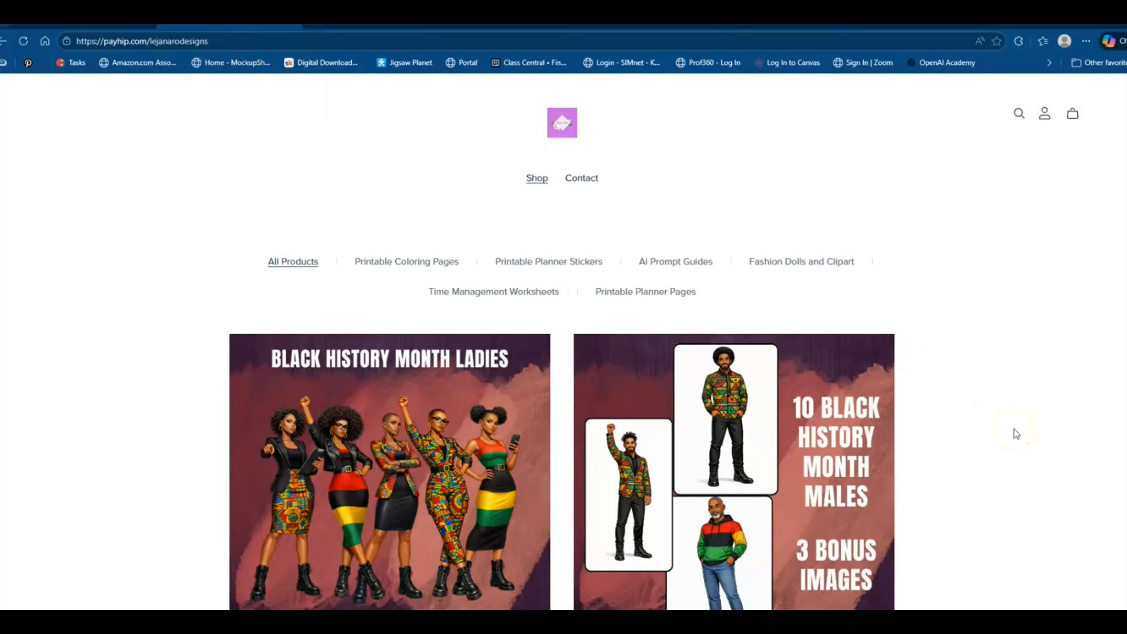
scroll(1016, 433, "down", 4)
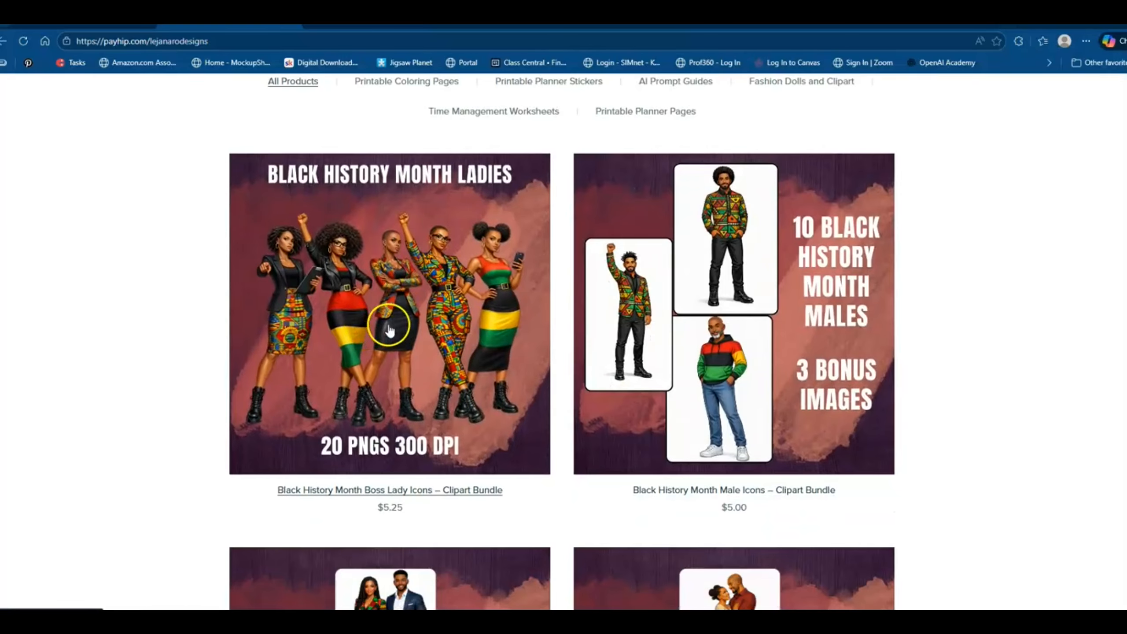
scroll(911, 348, "down", 5)
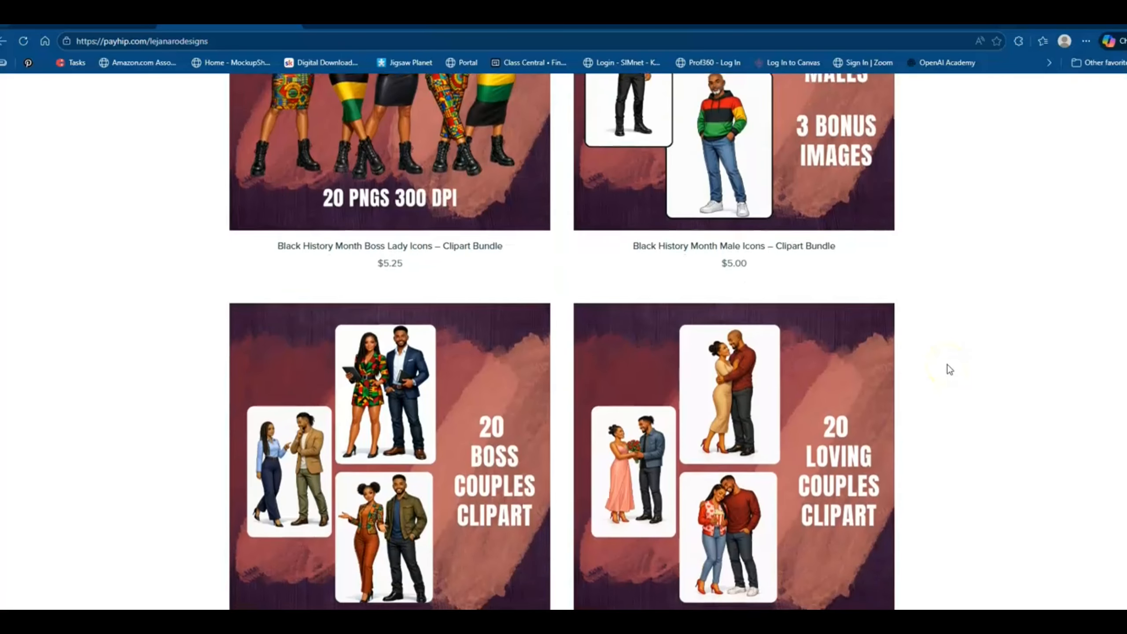
scroll(950, 370, "down", 1)
scroll(950, 369, "down", 7)
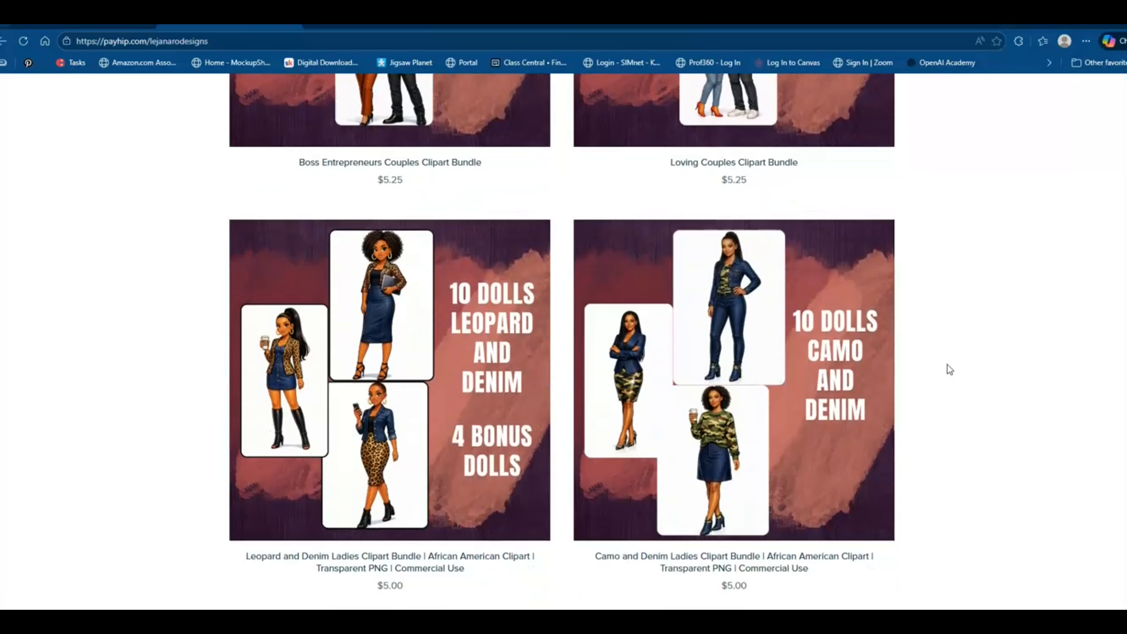
scroll(950, 370, "down", 6)
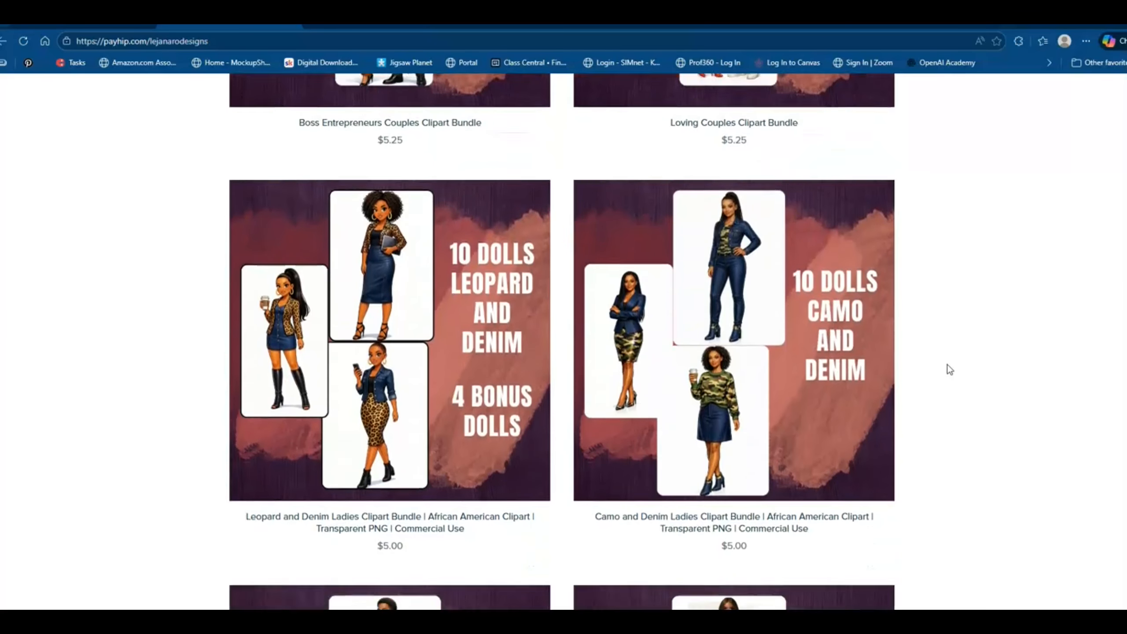
scroll(950, 369, "down", 6)
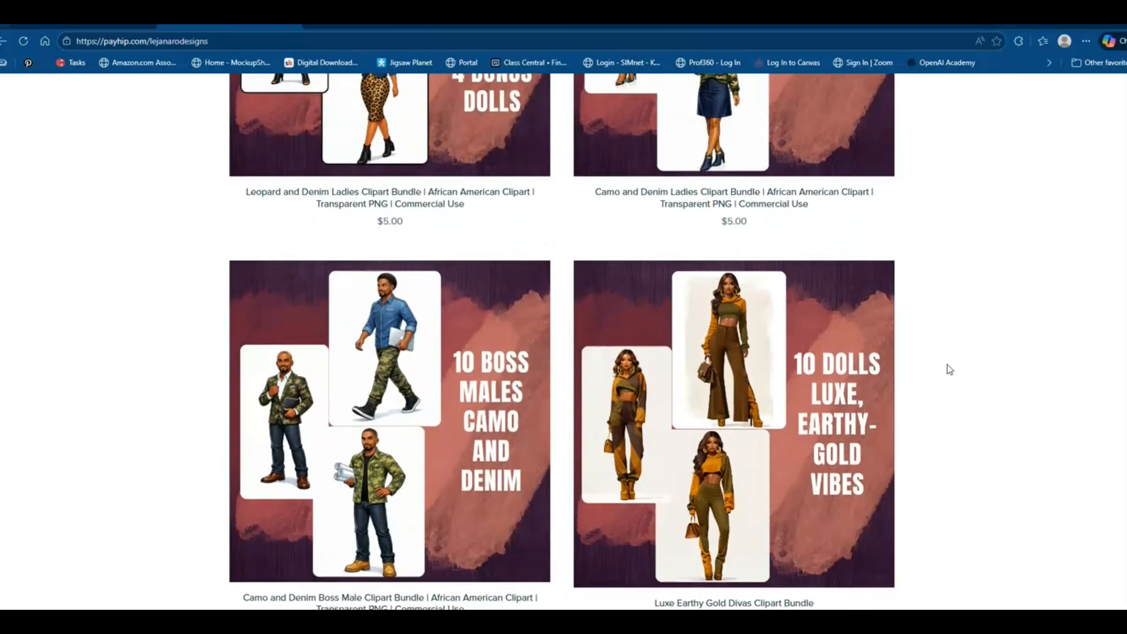
scroll(949, 370, "up", 10)
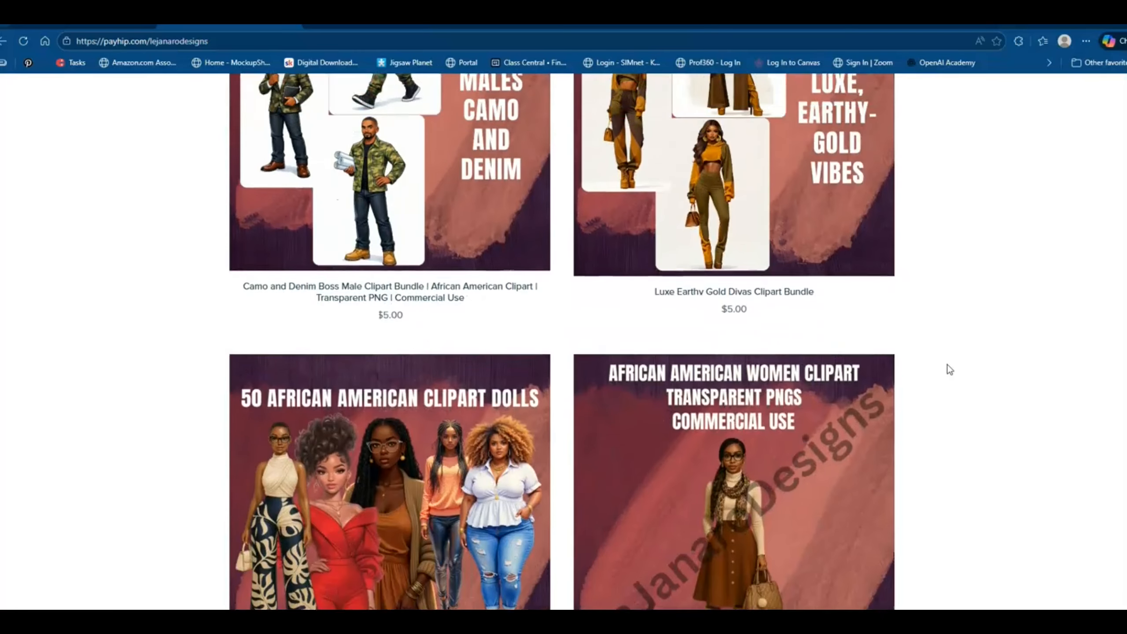
scroll(950, 369, "up", 3)
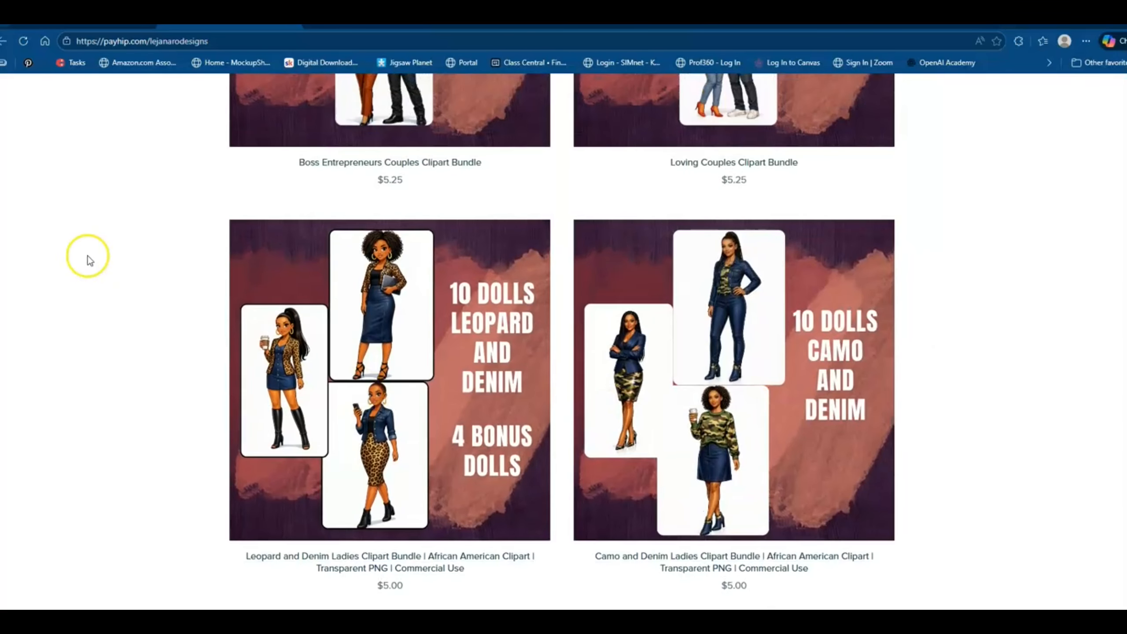
Switch to the ChatGPT sewing clipart conversation and highlight the full opening request for 20 image prompts.
left_click(35, 26)
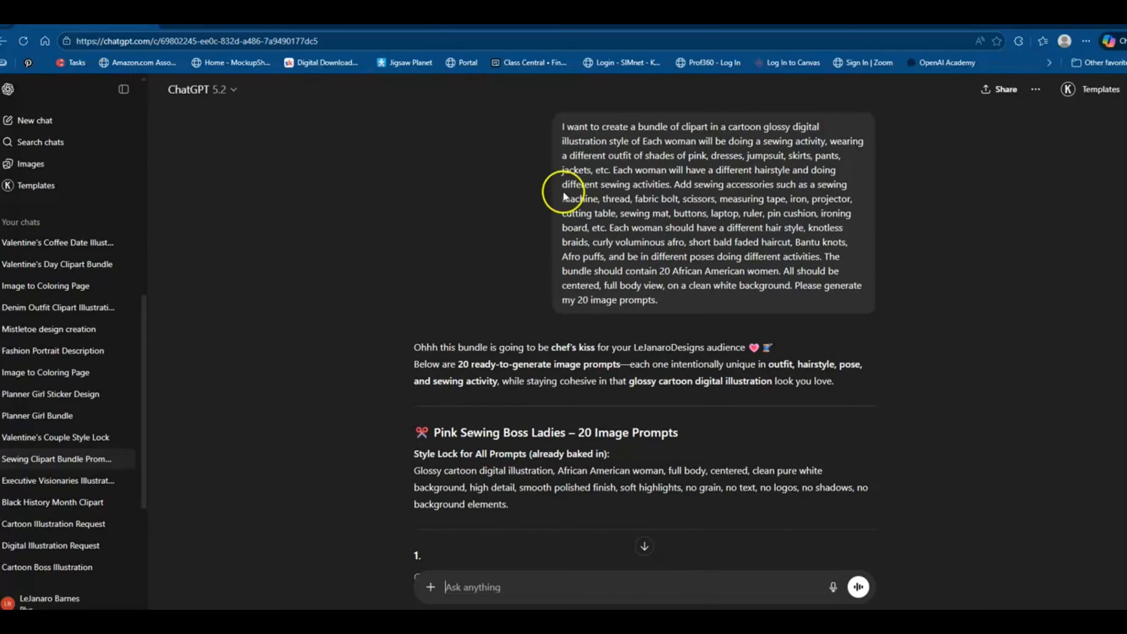
left_click_drag(563, 129, 664, 303)
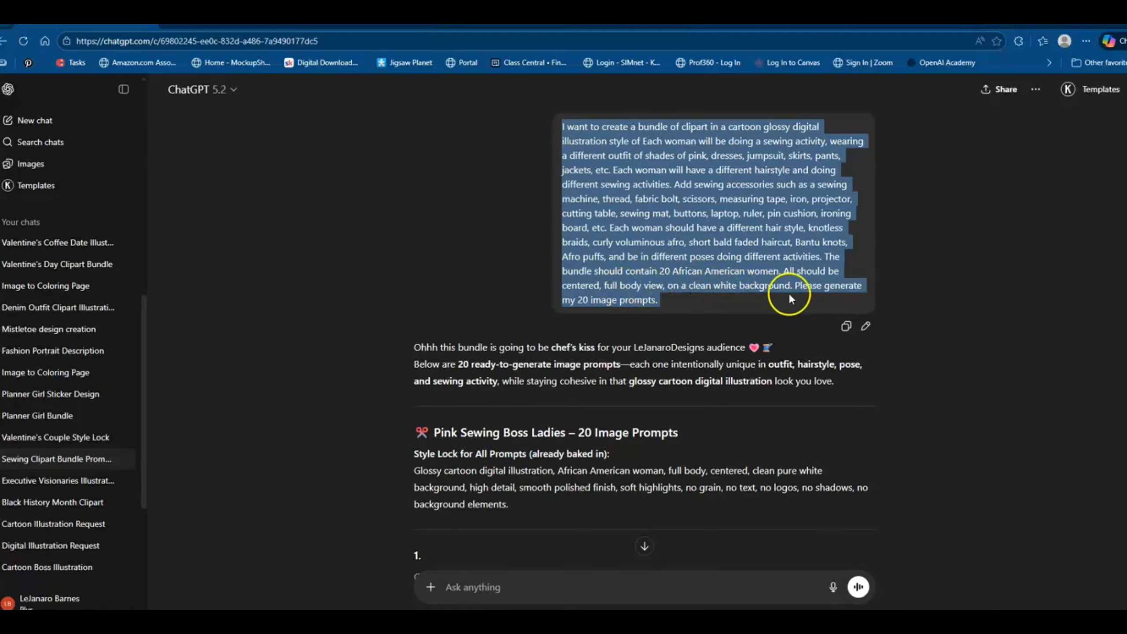
left_click(397, 266)
Read through the 20 Pink Sewing Boss Ladies image prompts, the suggested follow-ups and the master prompt template request.
scroll(398, 265, "down", 1)
scroll(397, 264, "down", 3)
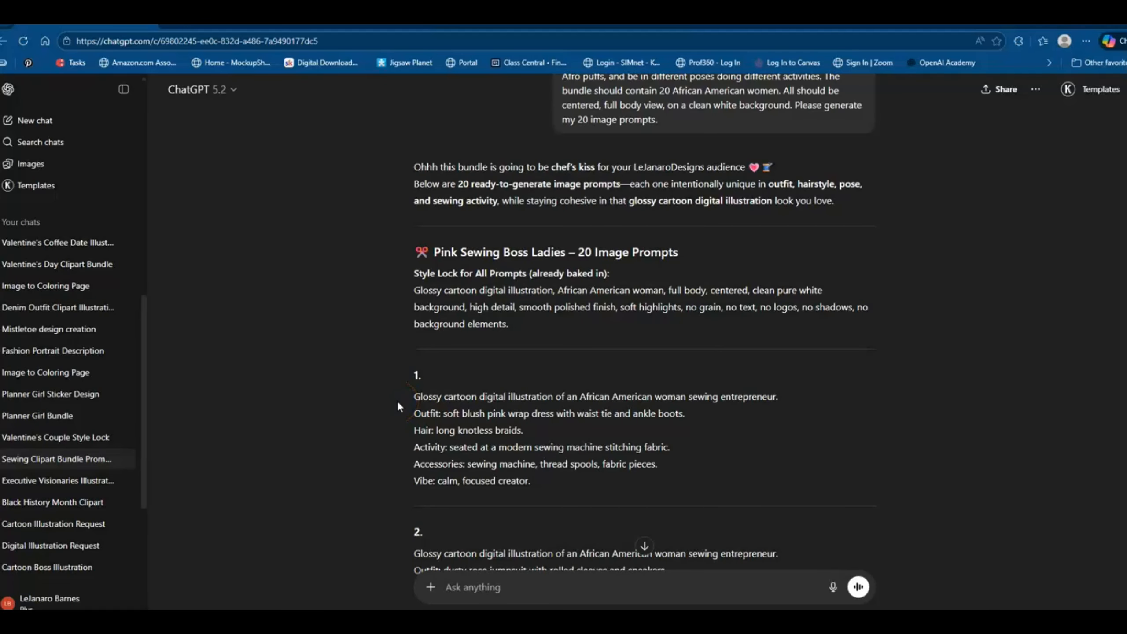
scroll(398, 405, "down", 1)
scroll(398, 405, "down", 20)
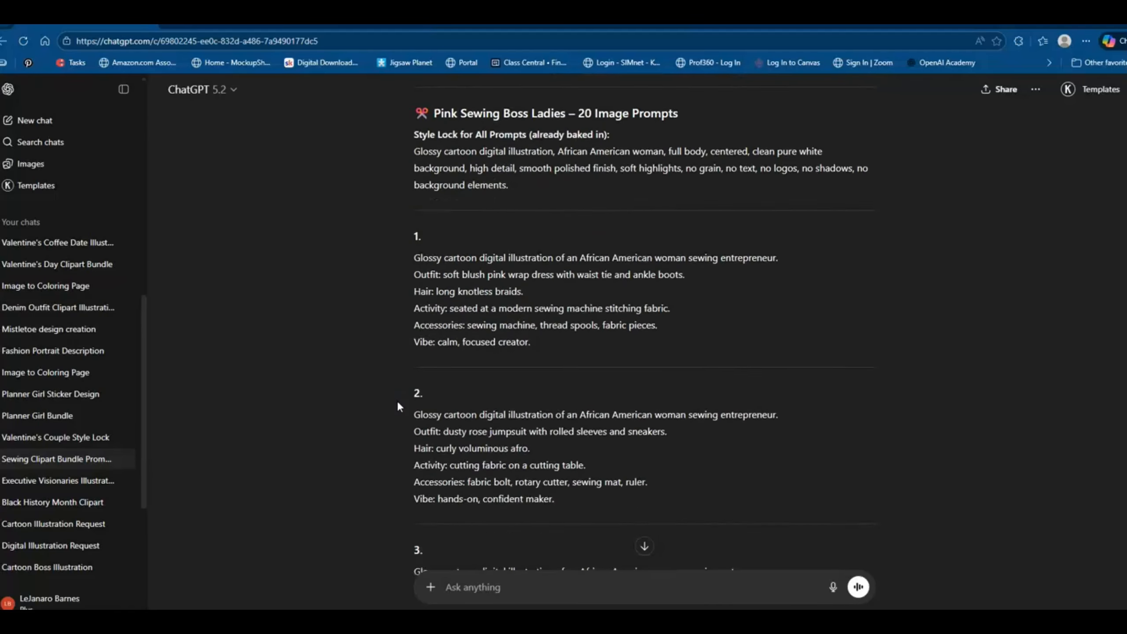
scroll(398, 404, "down", 20)
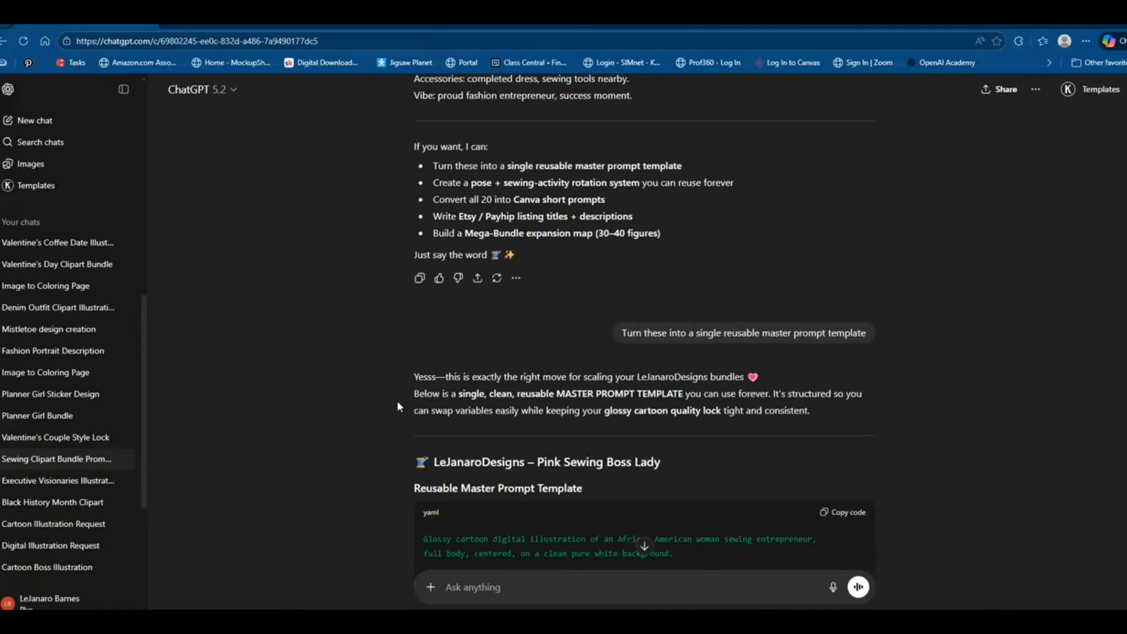
scroll(380, 407, "up", 3)
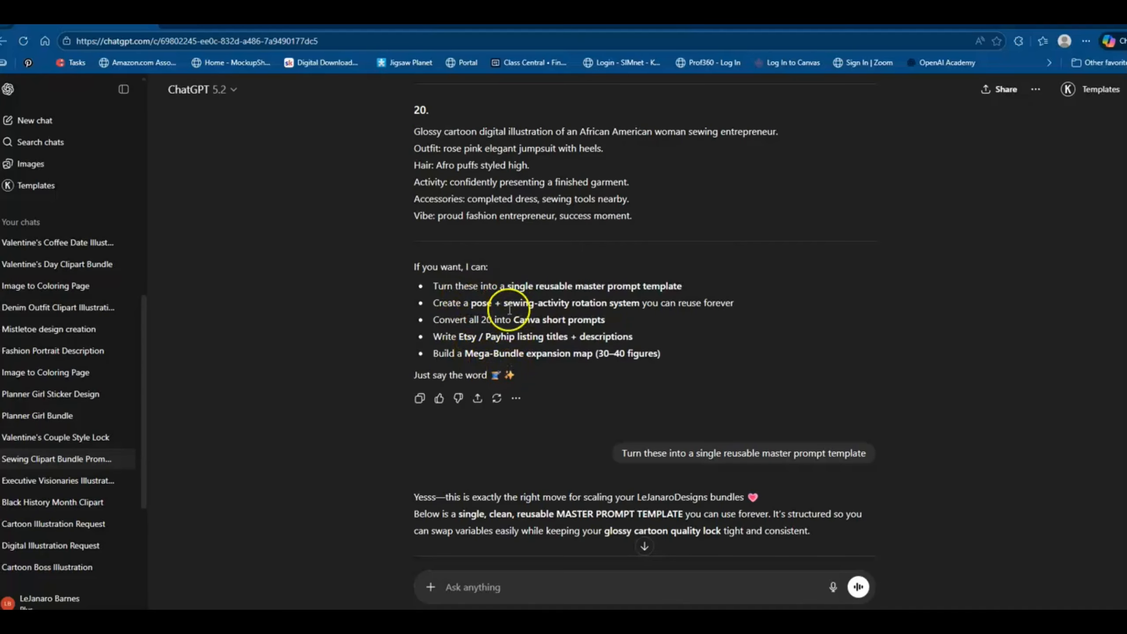
mouse_move(747, 468)
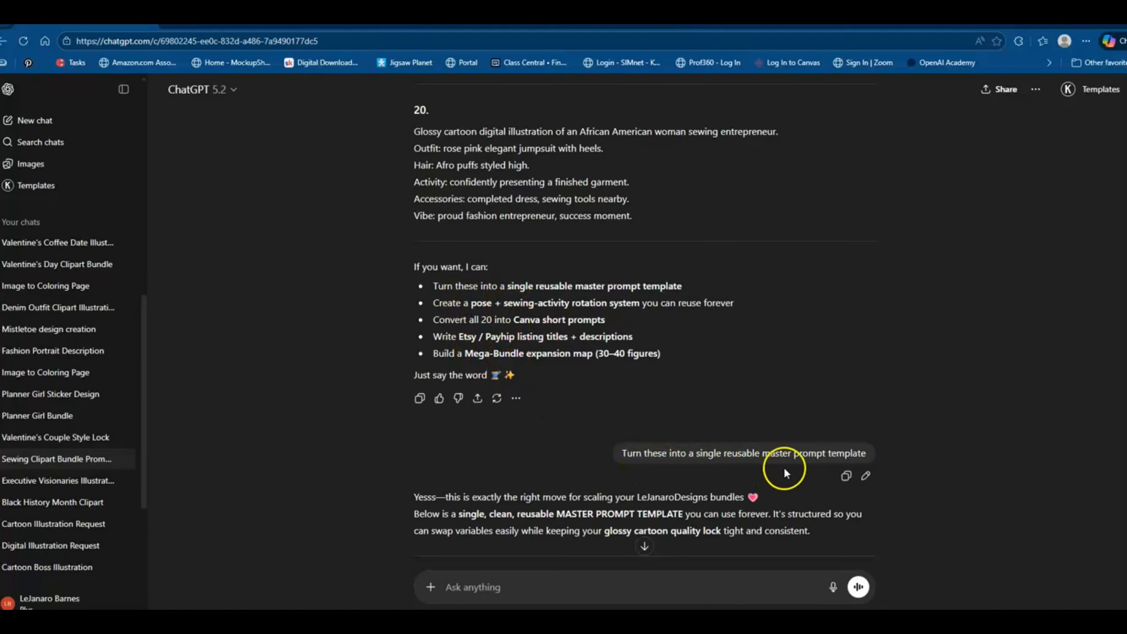
Review the reusable master prompt template, including its negative terms, quick workflow and mega-bundle tips.
scroll(793, 470, "down", 6)
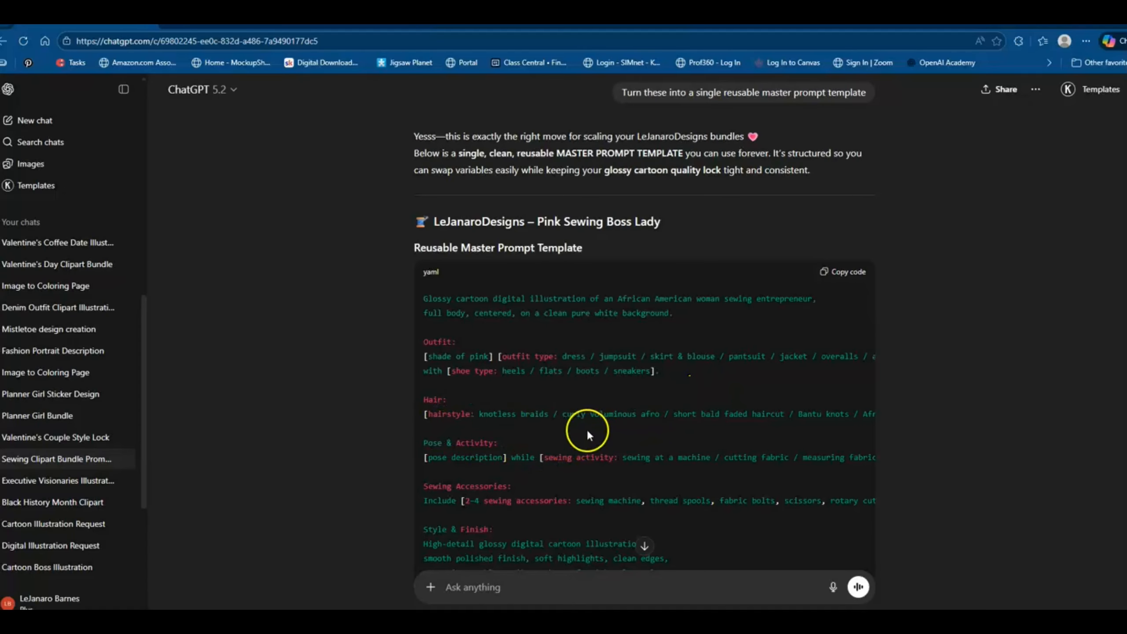
scroll(588, 435, "down", 1)
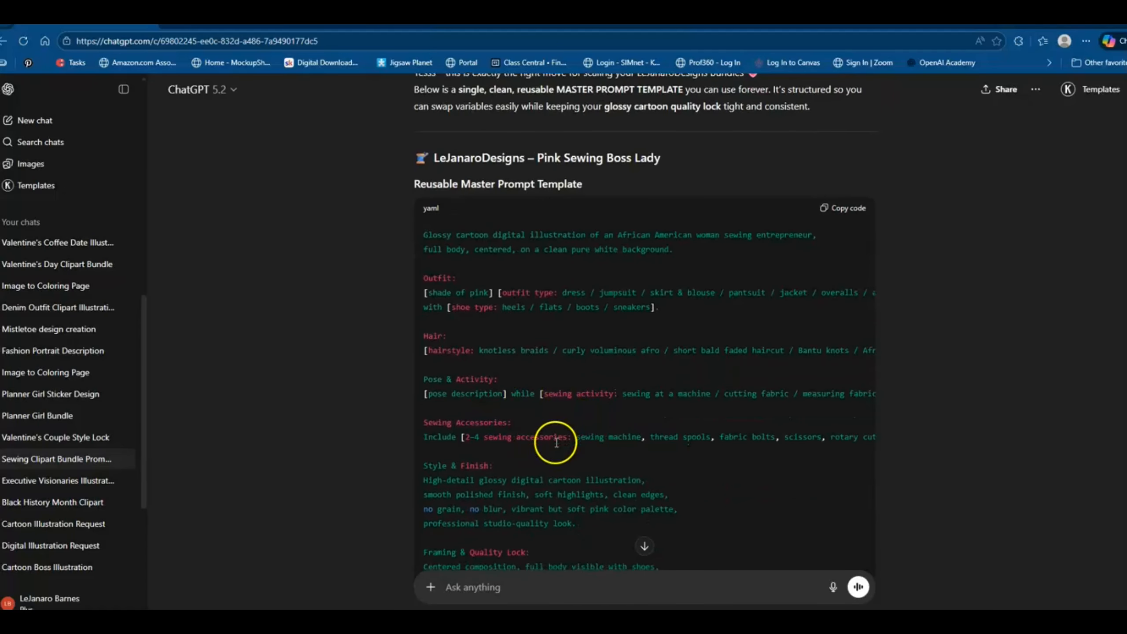
scroll(556, 443, "down", 1)
scroll(500, 428, "down", 1)
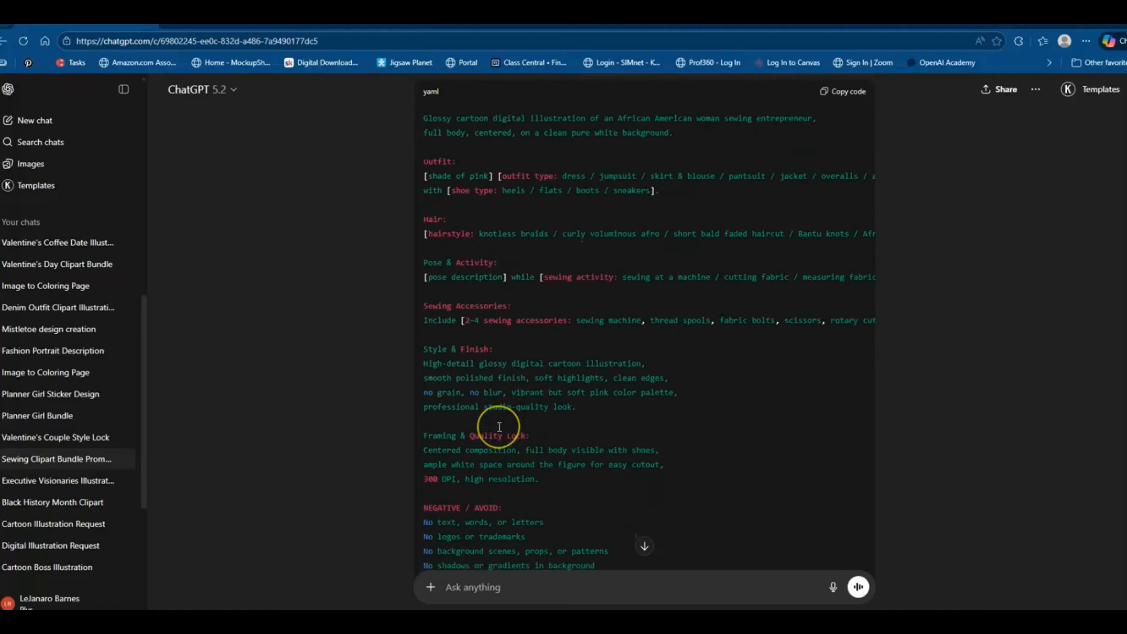
scroll(499, 427, "down", 2)
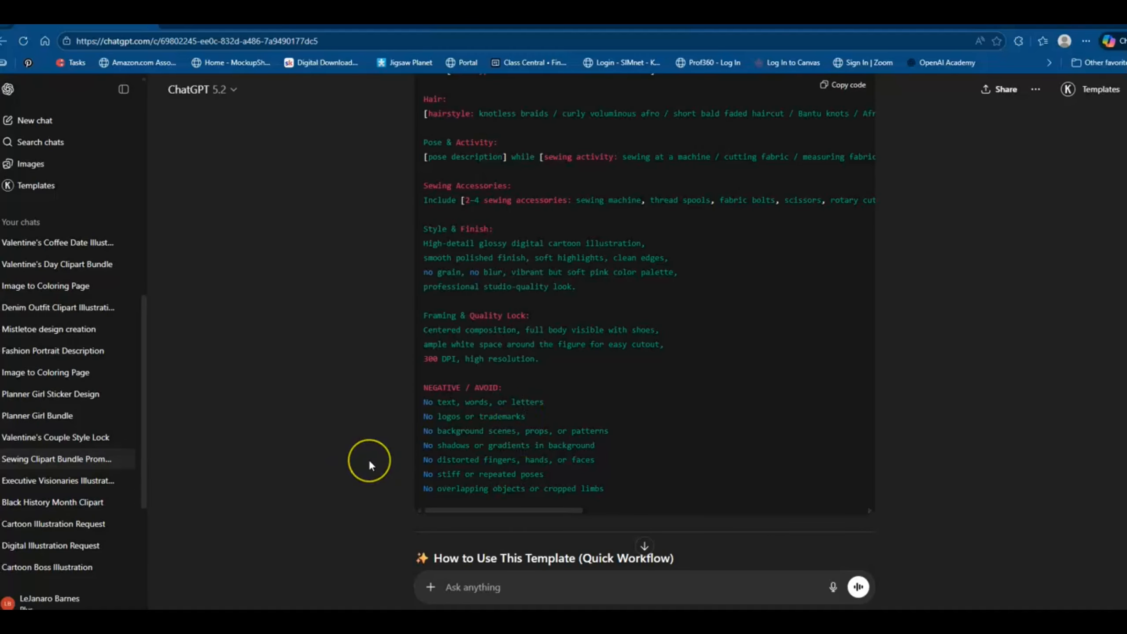
scroll(370, 463, "down", 5)
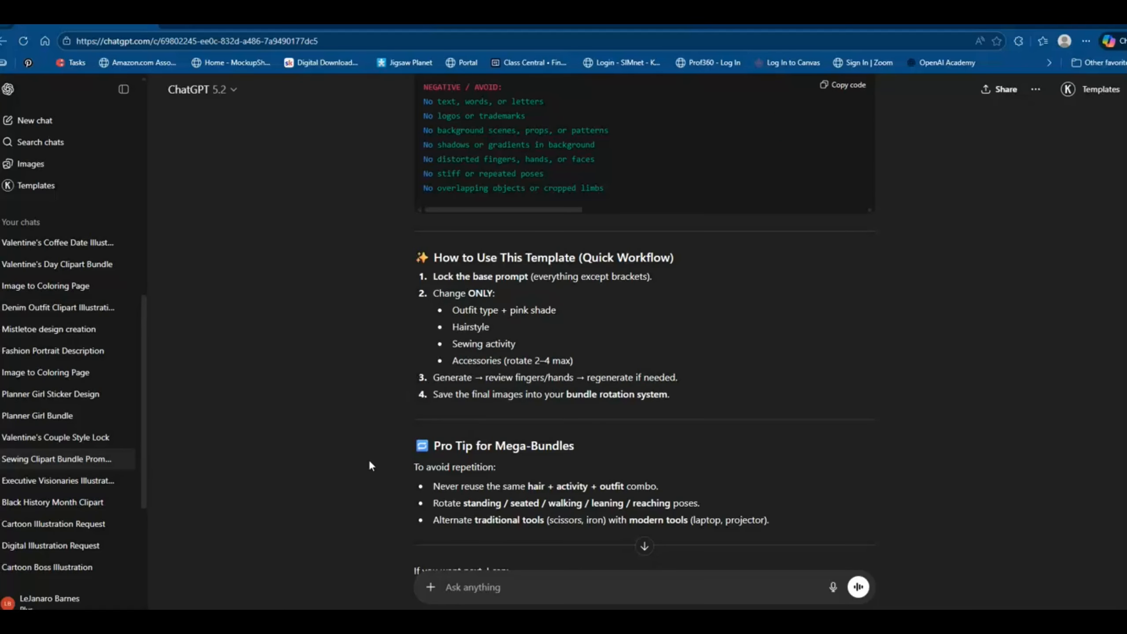
scroll(369, 460, "down", 4)
scroll(403, 431, "up", 2)
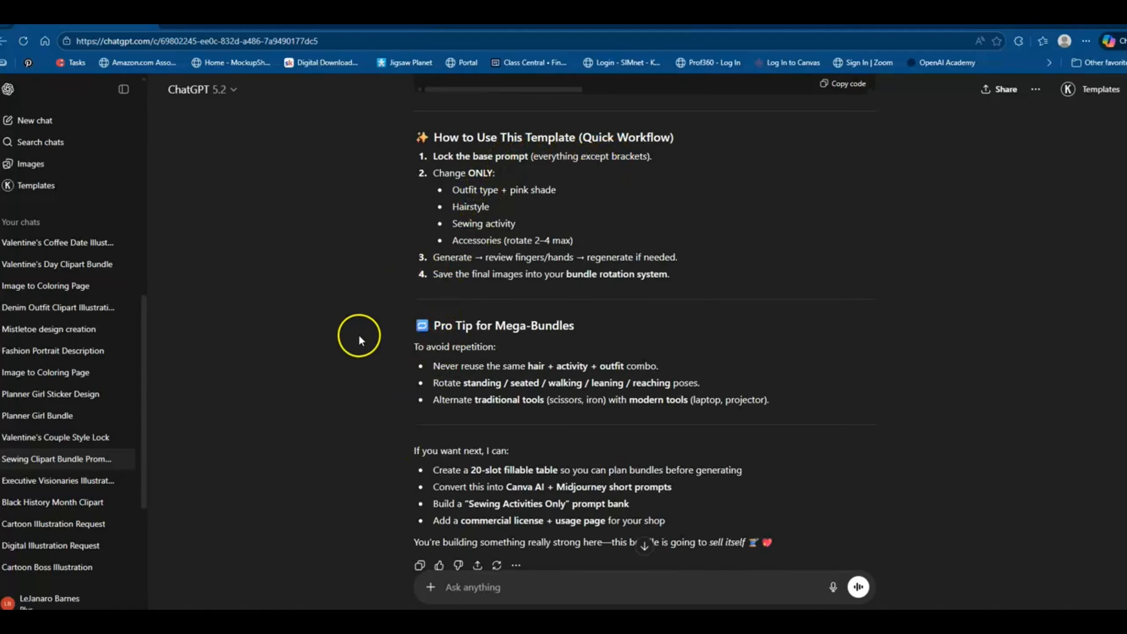
Review the follow-up offers and the Etsy / Payhip listing titles, product description and license text.
scroll(358, 335, "down", 2)
scroll(359, 341, "down", 1)
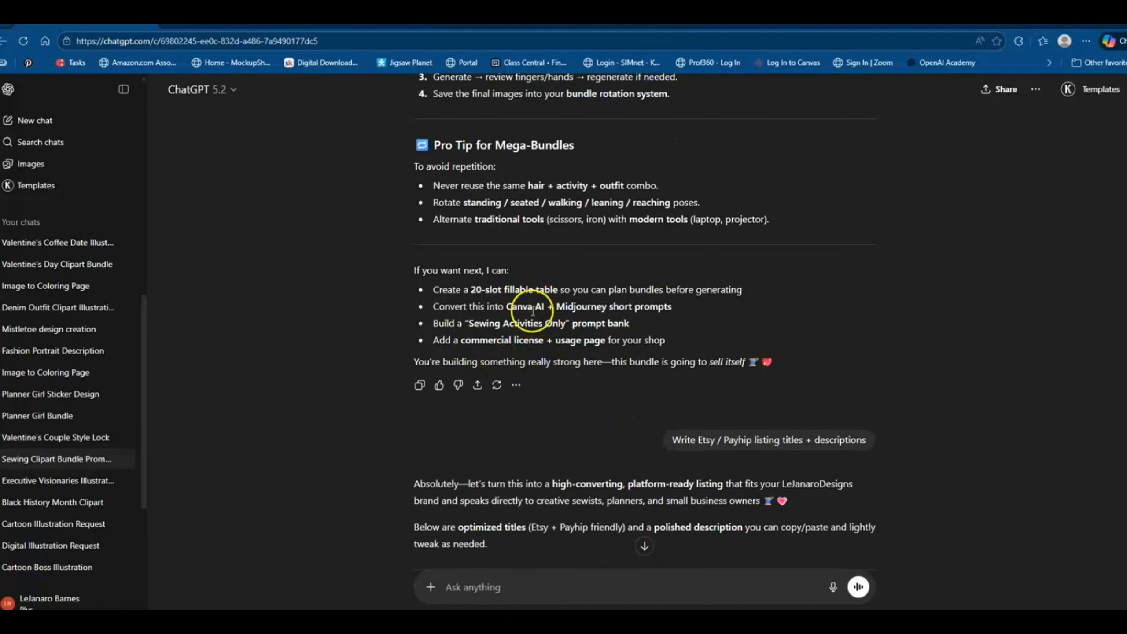
mouse_move(808, 458)
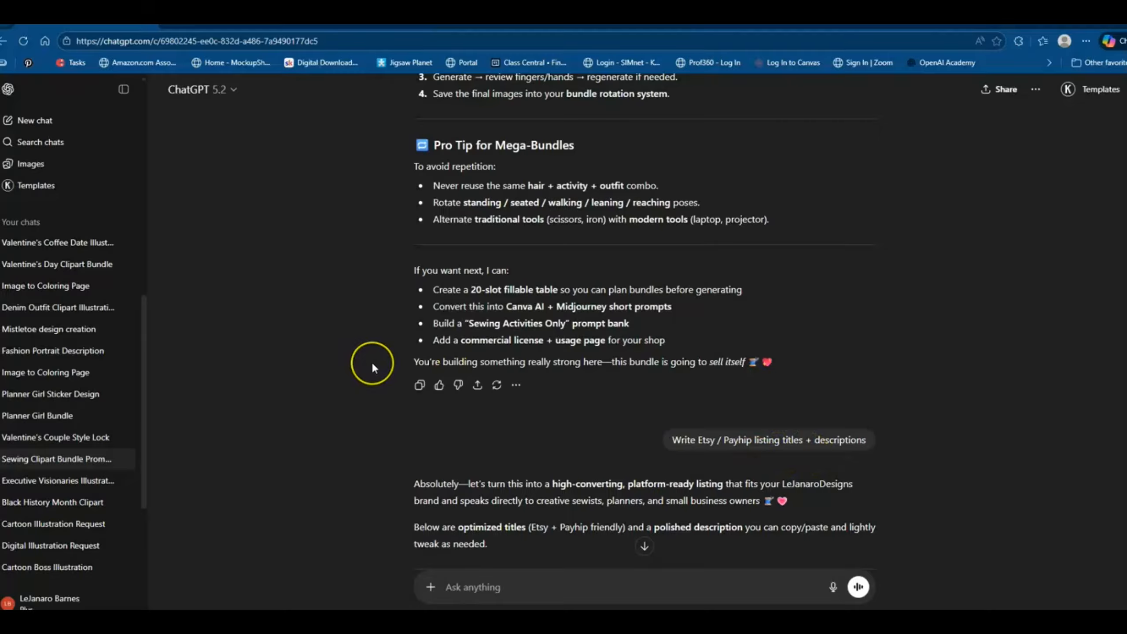
scroll(372, 362, "down", 5)
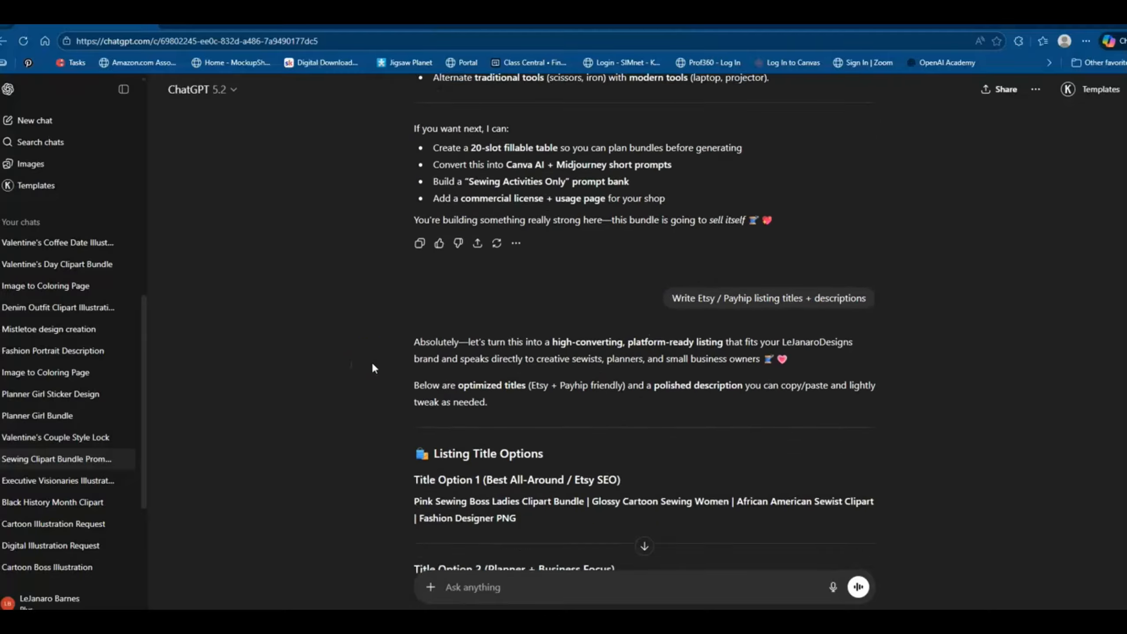
scroll(372, 361, "down", 4)
scroll(372, 361, "down", 8)
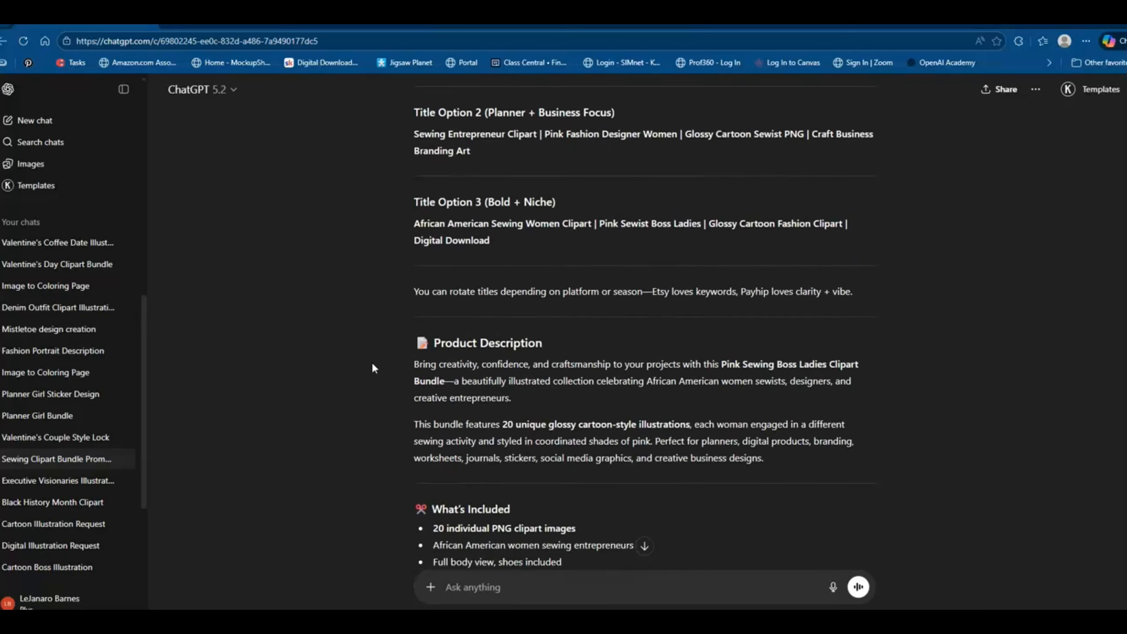
scroll(373, 367, "down", 20)
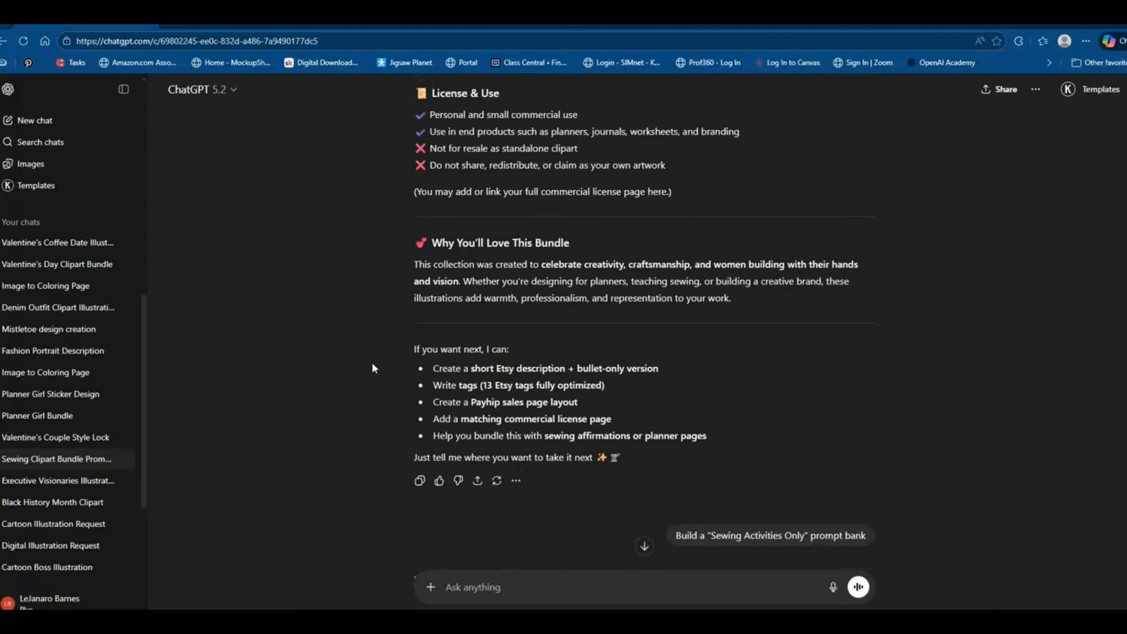
Read through the "Sewing Activities Only" prompt bank, from the sewing machine activities to its best-practice and add-on sections.
scroll(373, 365, "down", 4)
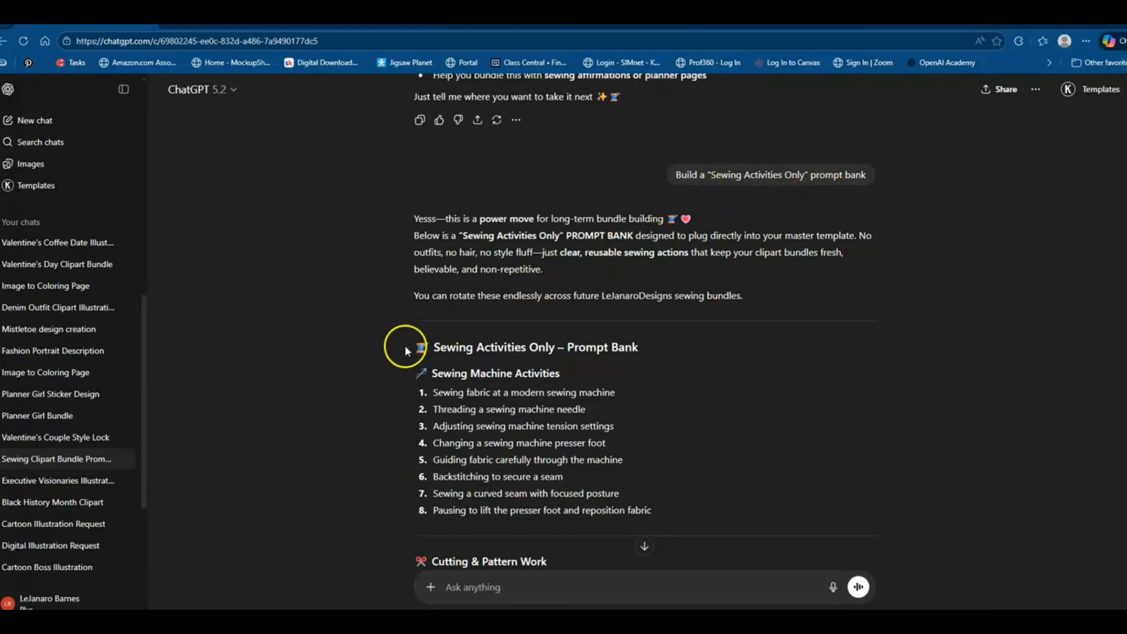
scroll(405, 344, "down", 1)
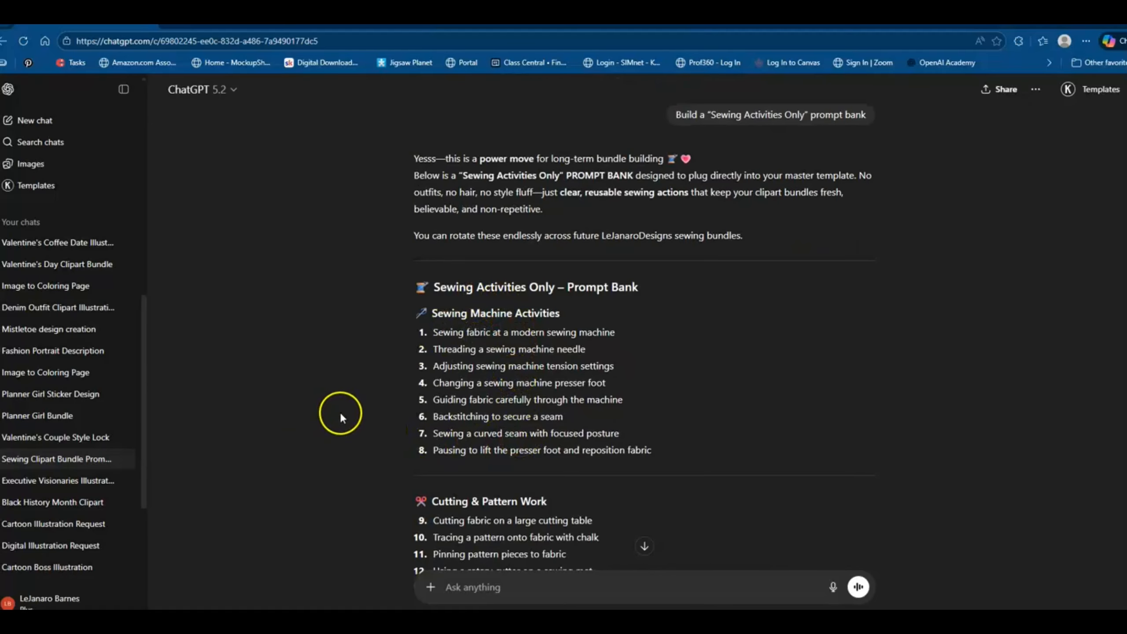
scroll(340, 412, "down", 5)
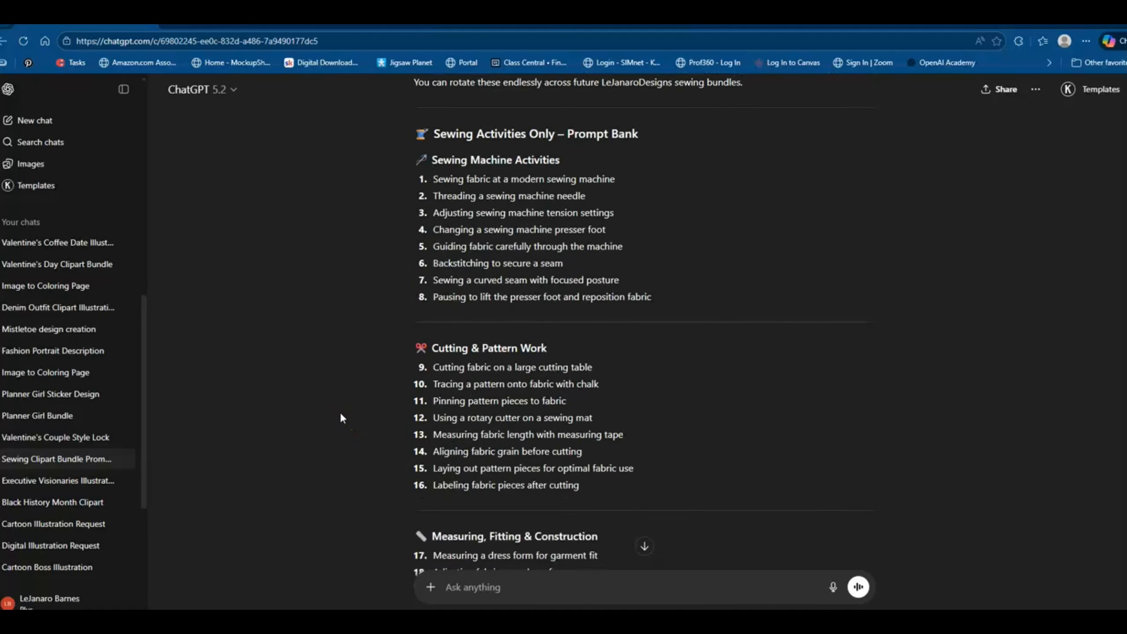
scroll(341, 415, "down", 5)
scroll(342, 414, "down", 15)
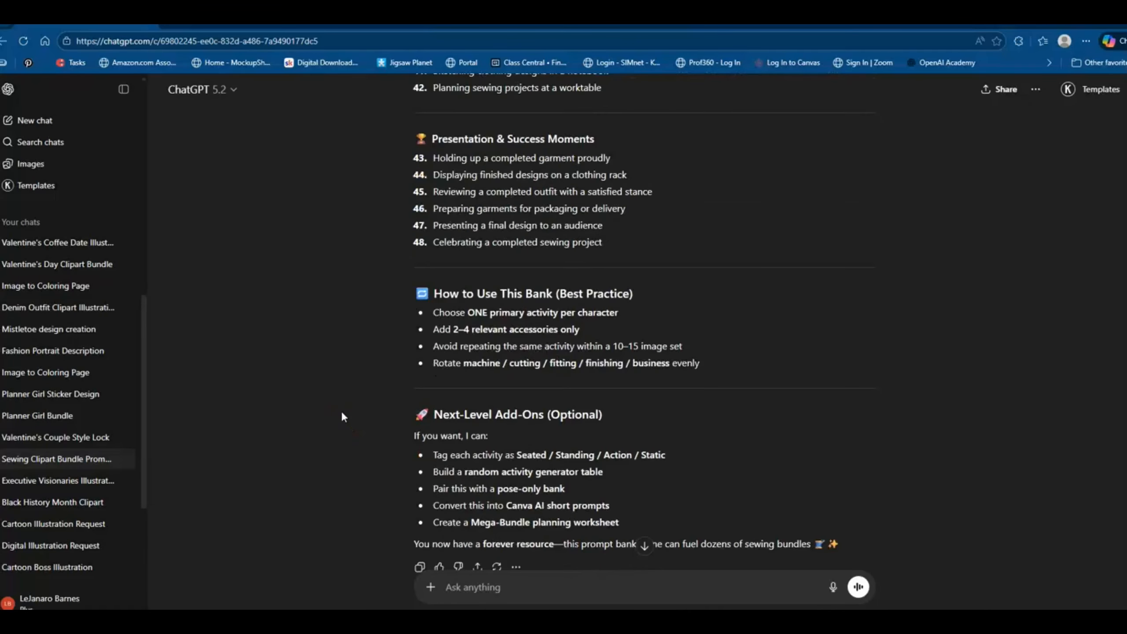
Read through the Sewing Boss Bundle plan, covering the clipart, affirmation themes, planner pages and packaging strategy.
scroll(342, 413, "down", 4)
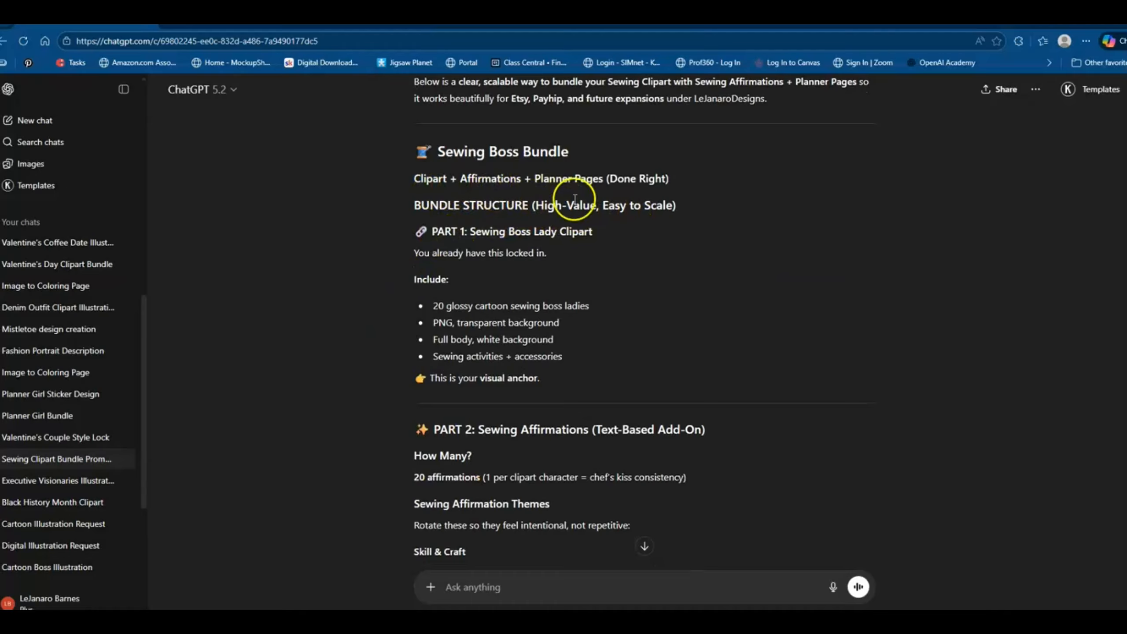
scroll(387, 327, "down", 3)
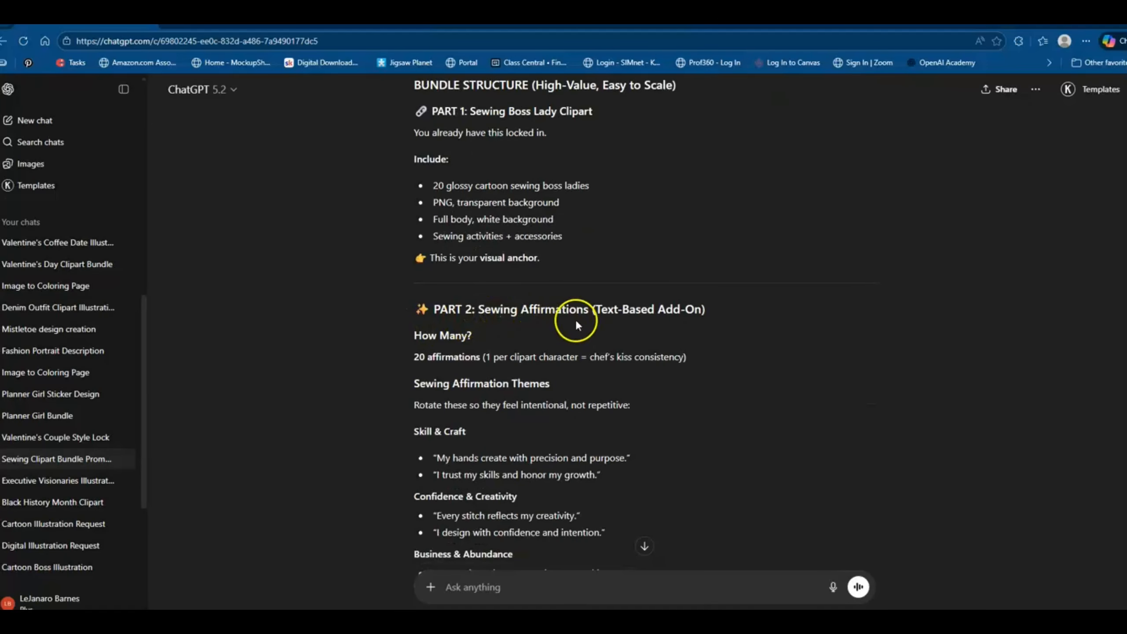
scroll(399, 400, "down", 15)
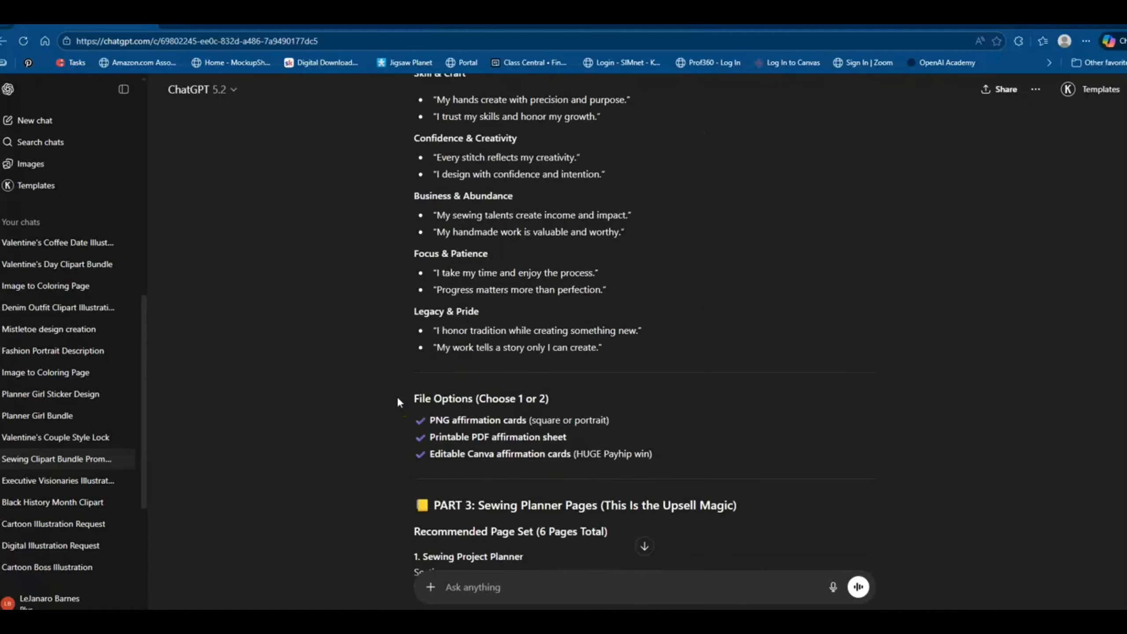
scroll(398, 400, "down", 15)
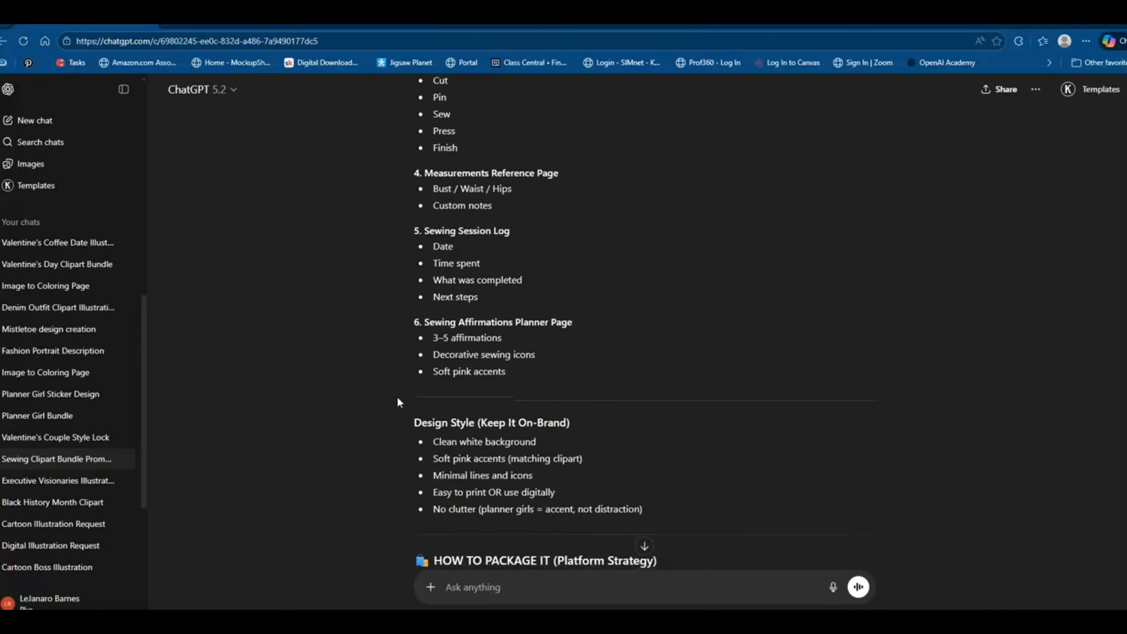
scroll(397, 402, "down", 15)
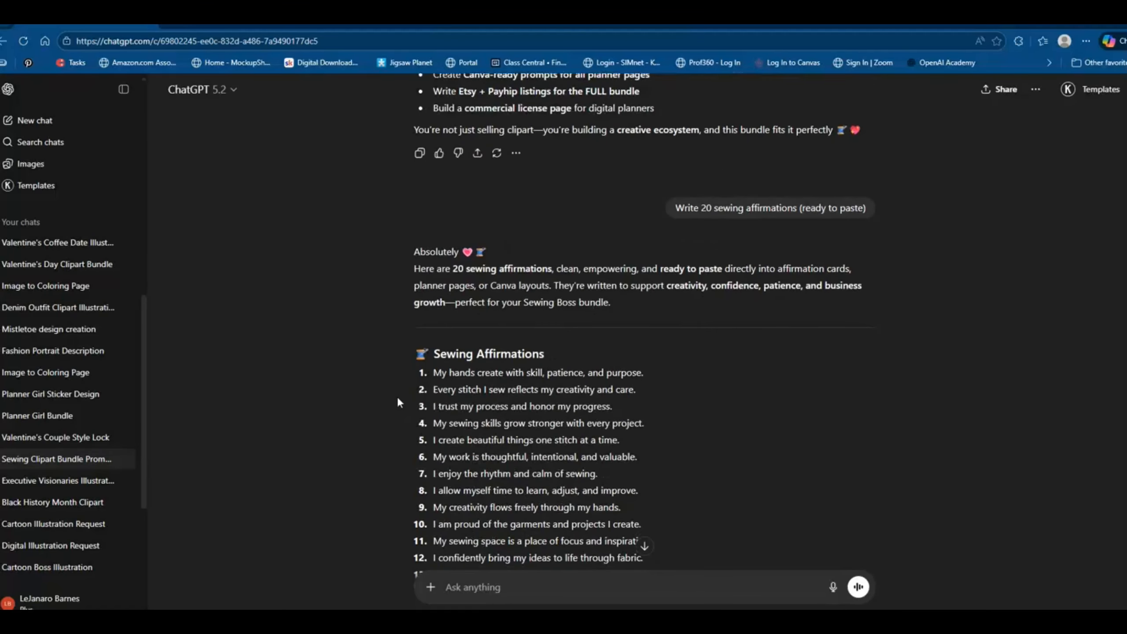
Review the 20 sewing affirmations, the suggested follow-ups and the list pairing each affirmation with a sewing activity.
scroll(397, 399, "down", 3)
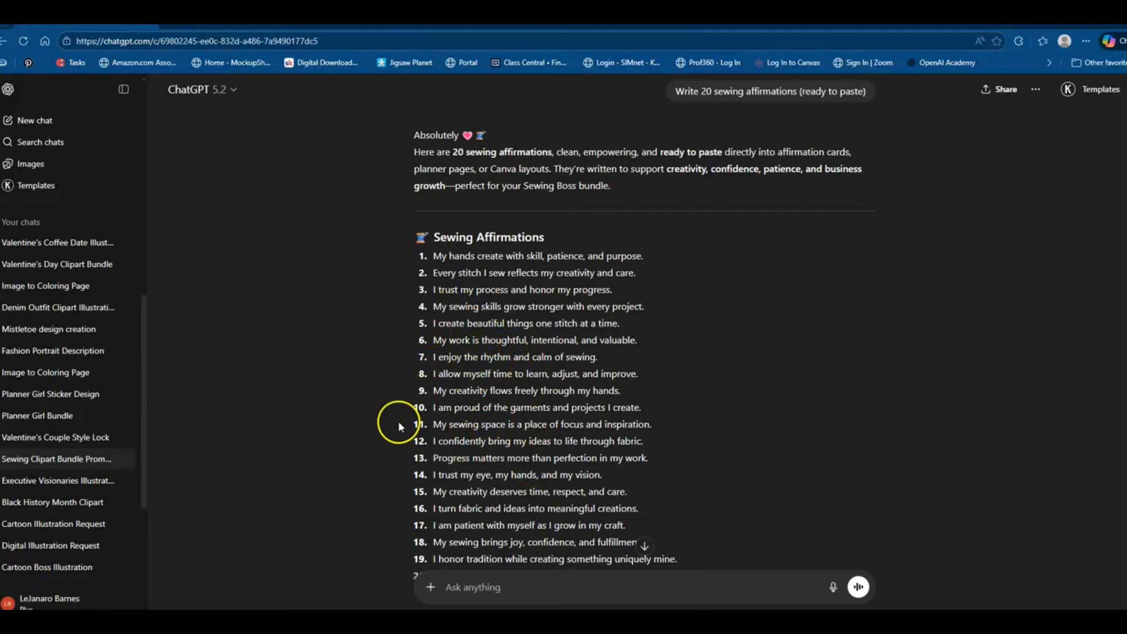
scroll(371, 422, "down", 10)
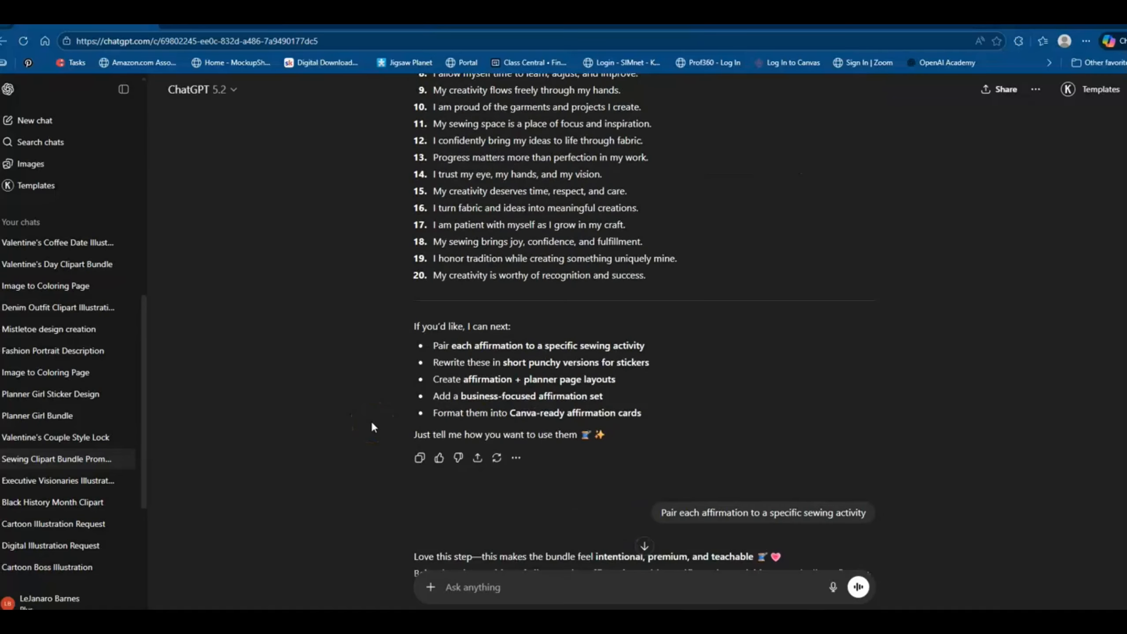
scroll(372, 424, "down", 3)
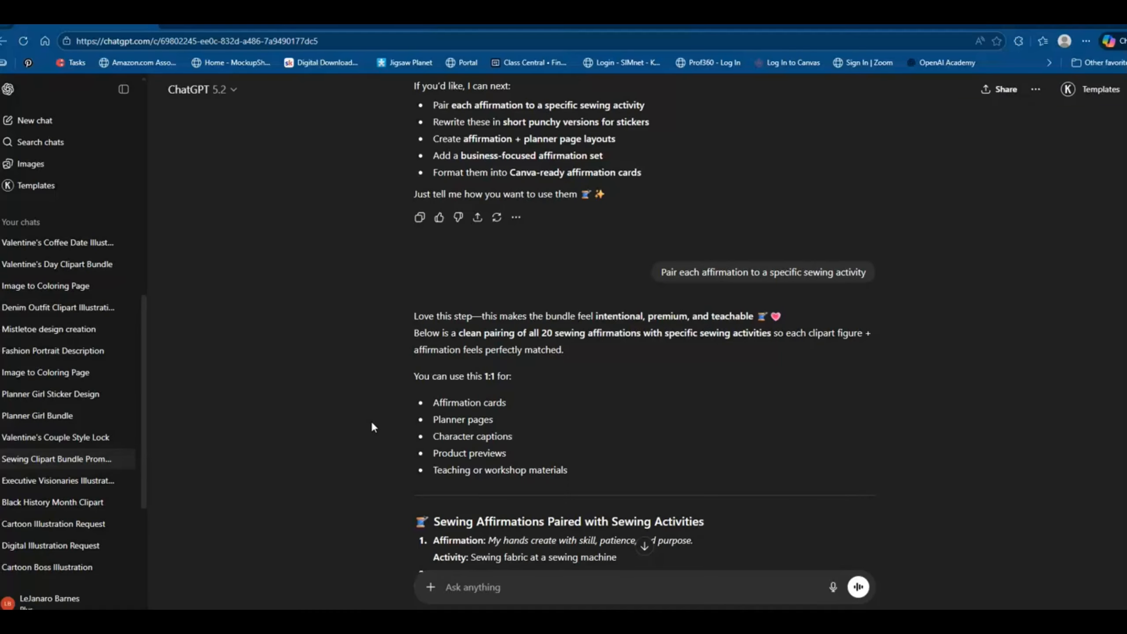
mouse_move(829, 284)
scroll(616, 327, "down", 4)
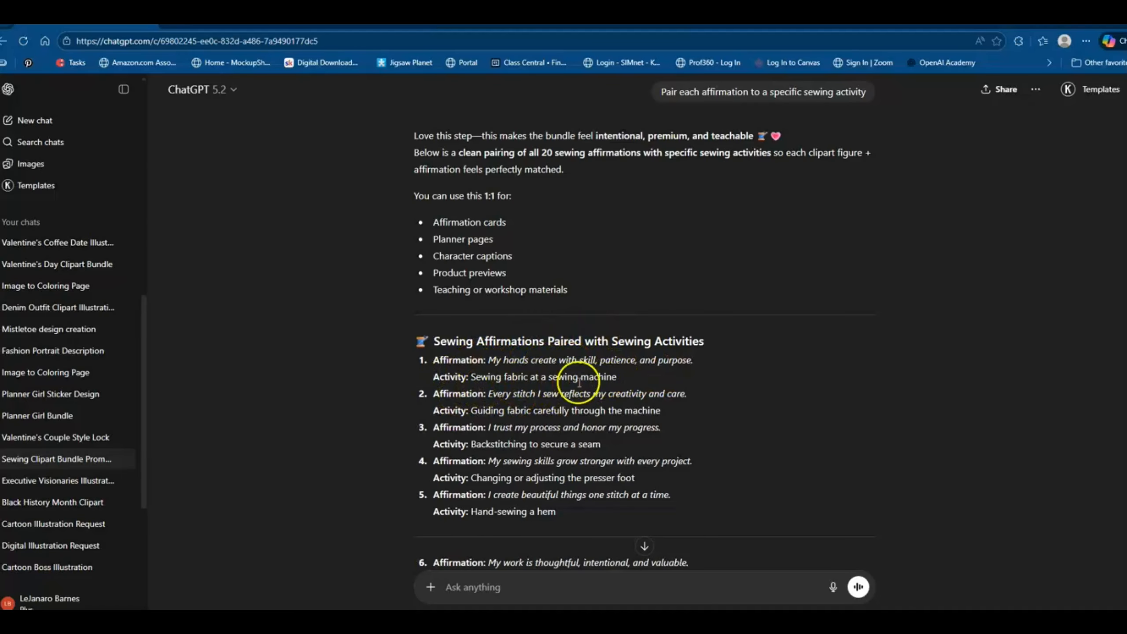
scroll(321, 353, "down", 1)
scroll(325, 354, "down", 6)
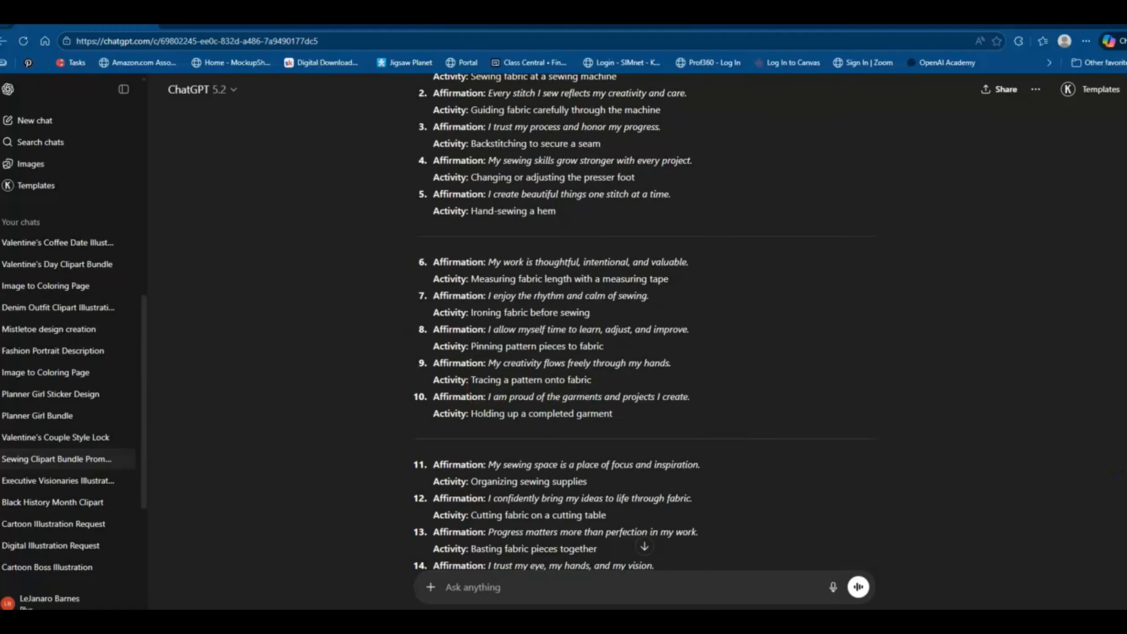
Return to the start of the conversation and copy the full text of Pink Sewing Boss Ladies image prompt 1.
left_click_drag(1126, 486, 1126, 105)
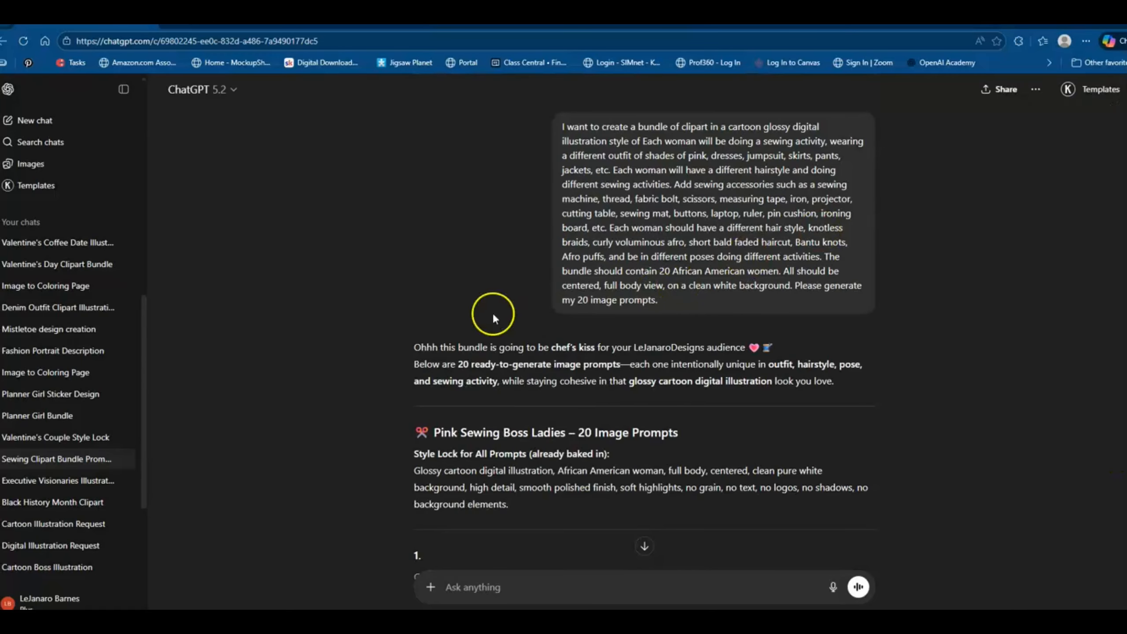
scroll(382, 339, "down", 6)
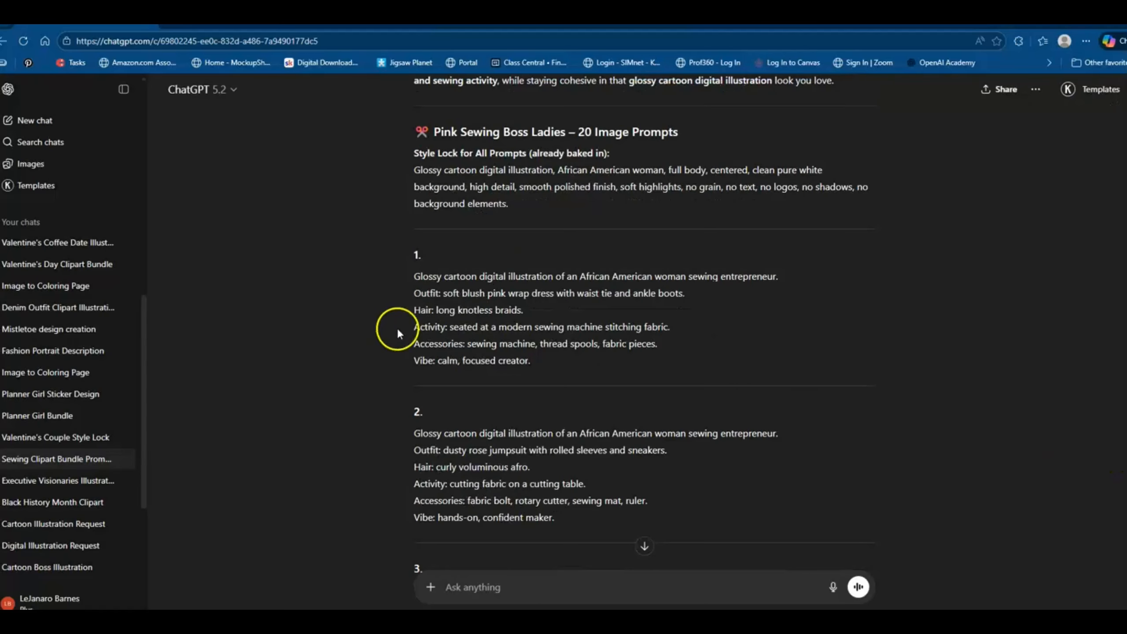
left_click_drag(412, 282, 539, 366)
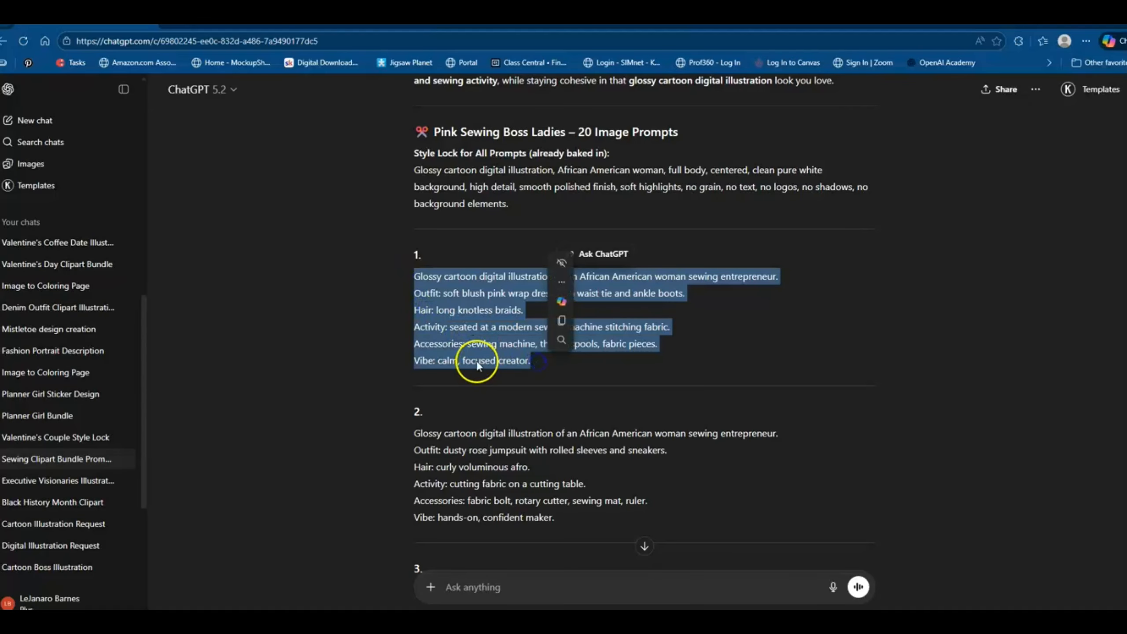
left_click(565, 321)
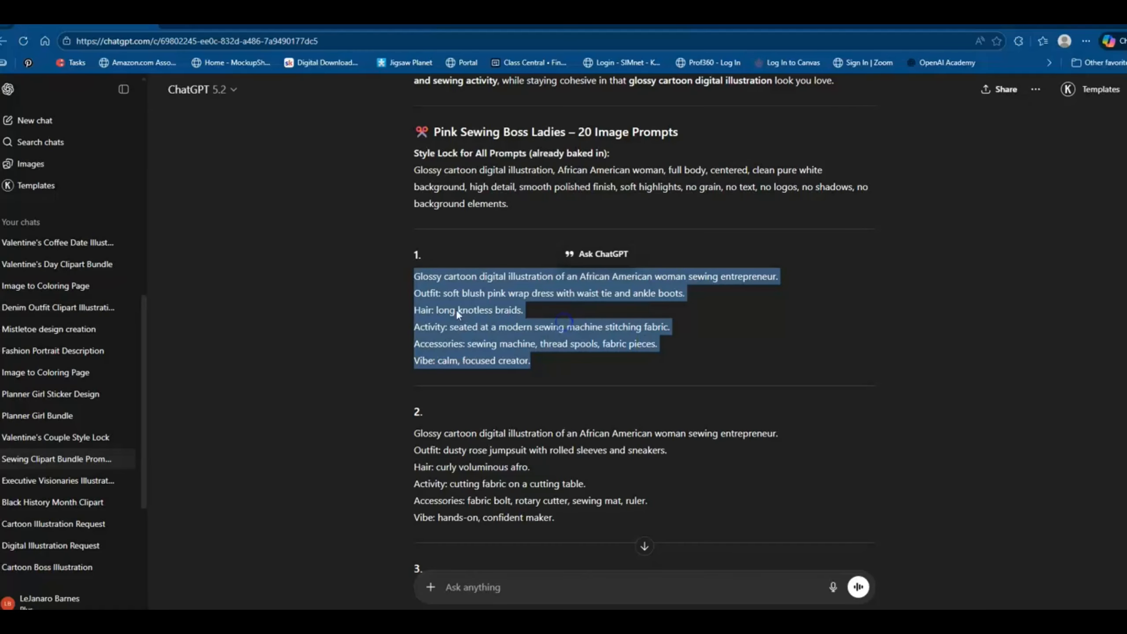
Generate a new image in the Images area from the copied prompt of the woman in a blush pink wrap dress at a sewing machine.
left_click(39, 166)
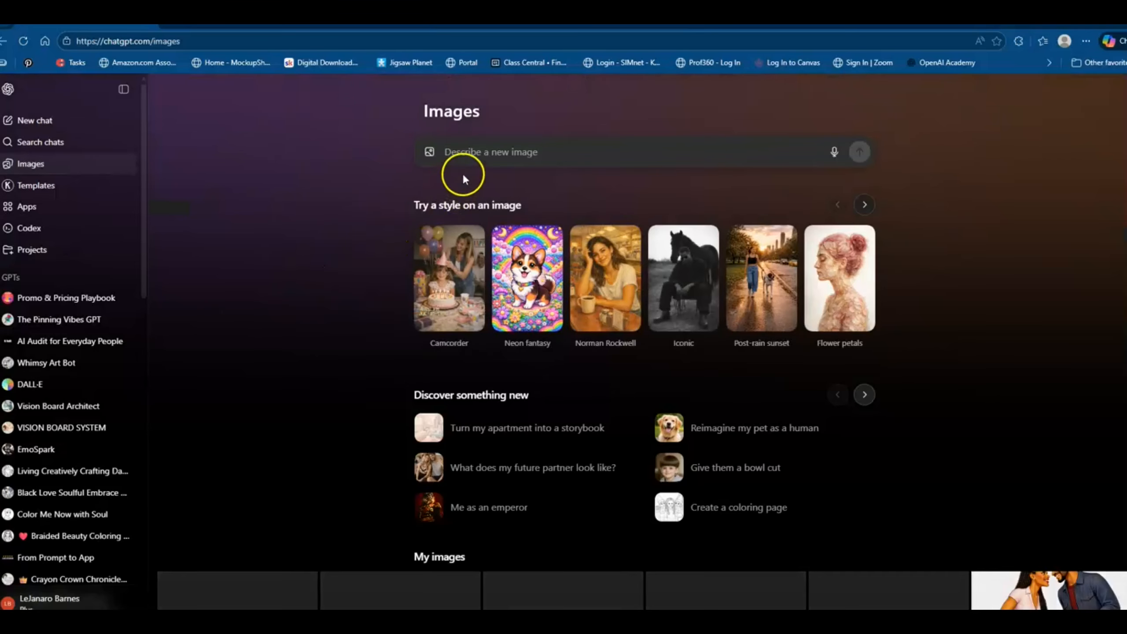
left_click(473, 155)
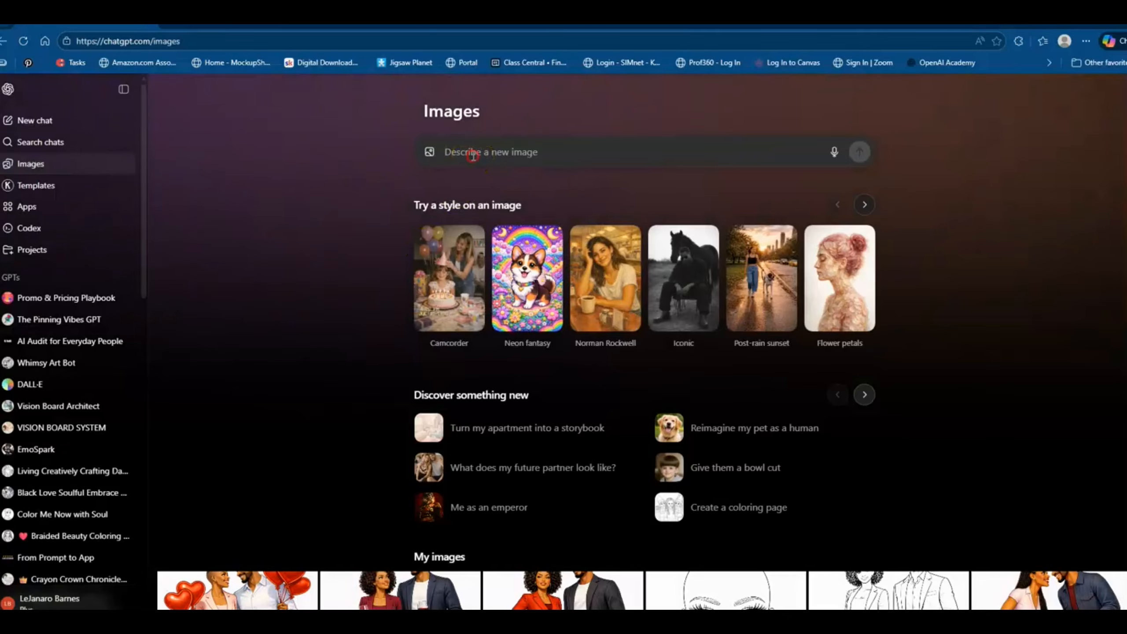
right_click(473, 155)
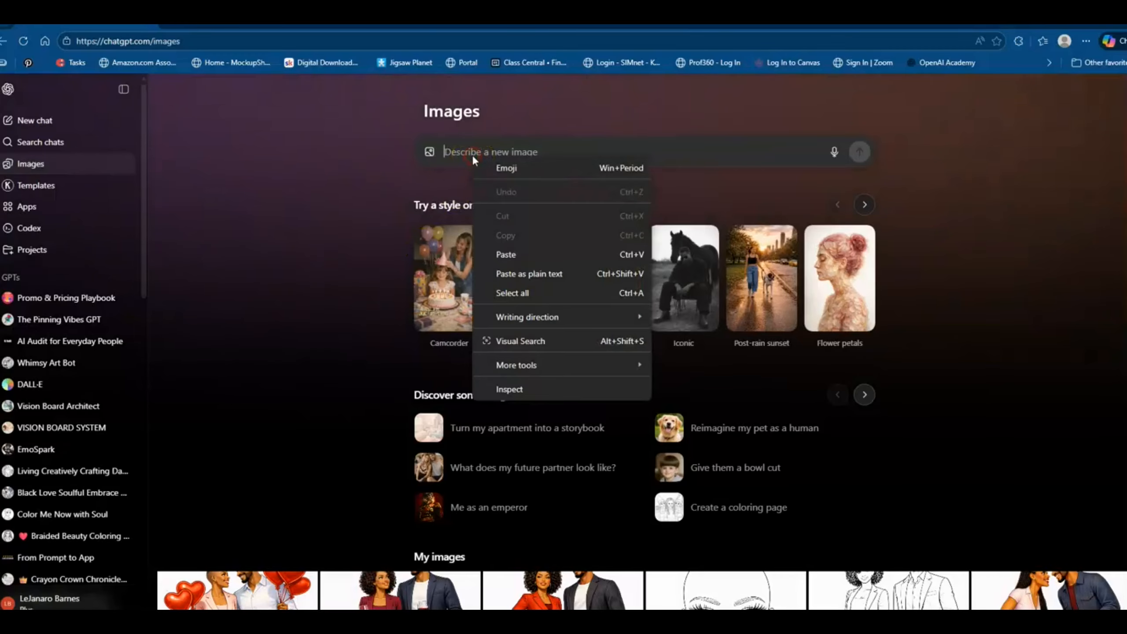
left_click(505, 254)
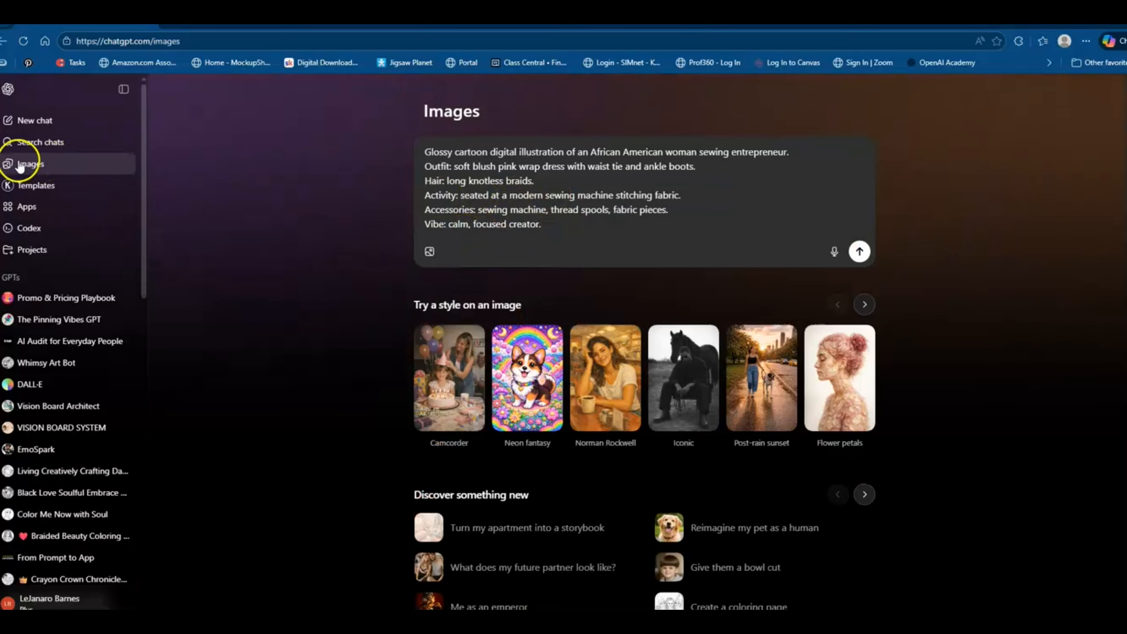
left_click(860, 253)
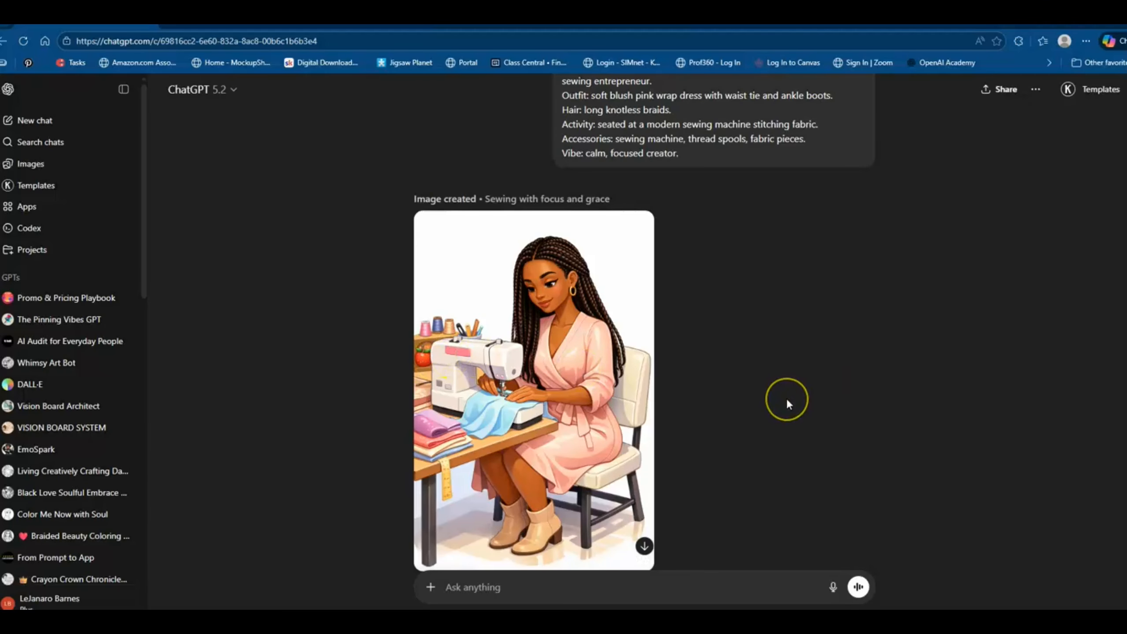
Compare the sewing machine image with its prompt's outfit, knotless braids, activity and accessories.
scroll(788, 402, "up", 2)
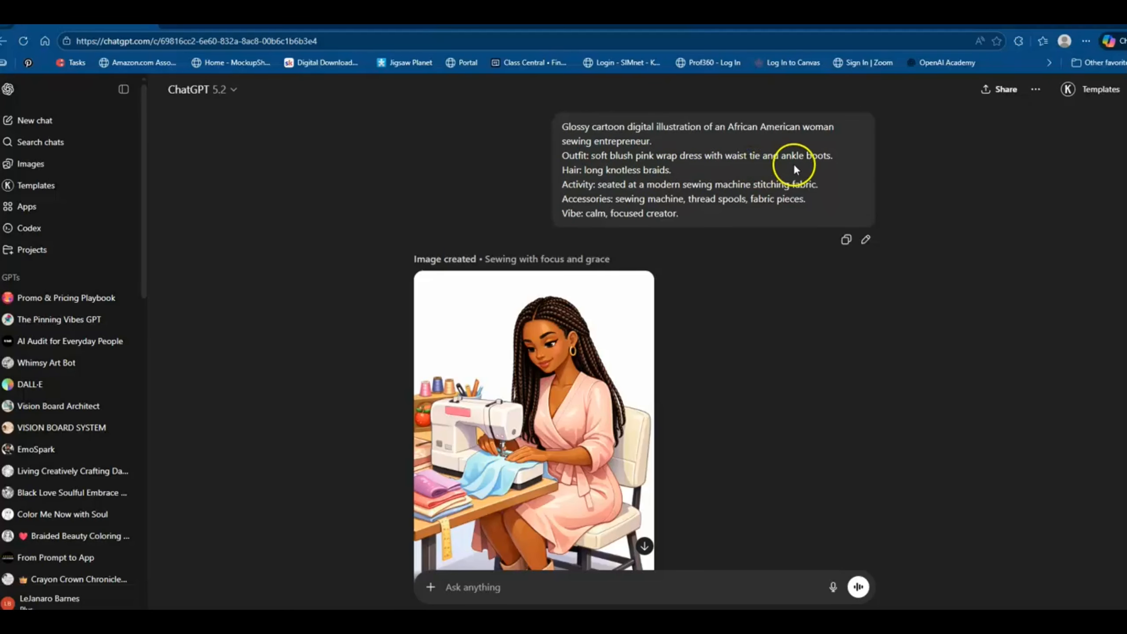
scroll(754, 298, "down", 3)
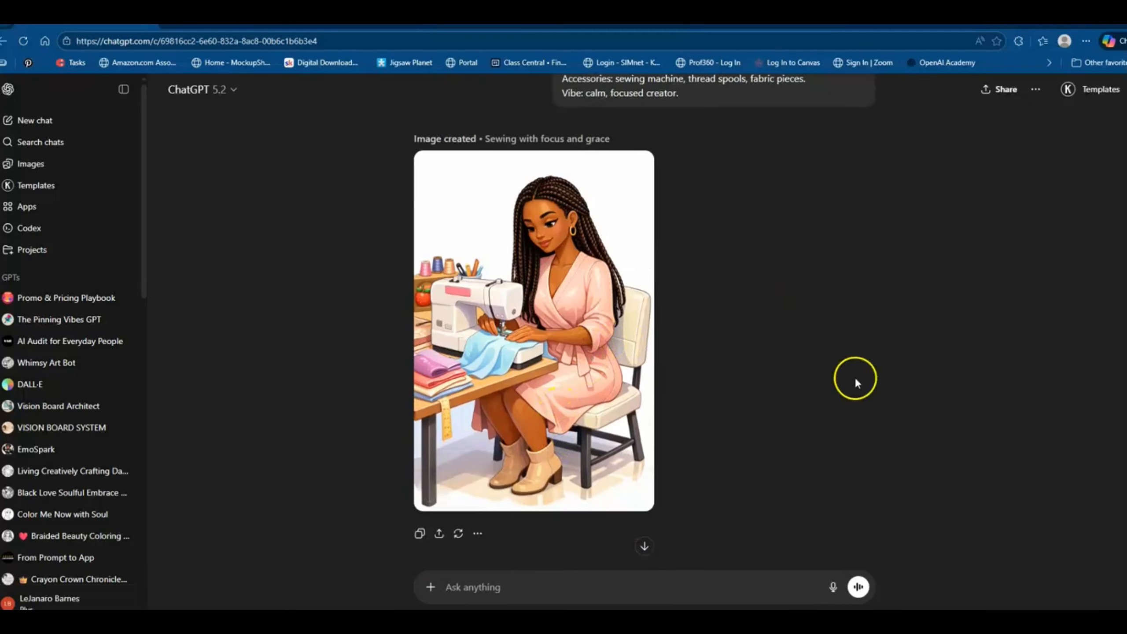
scroll(877, 358, "up", 3)
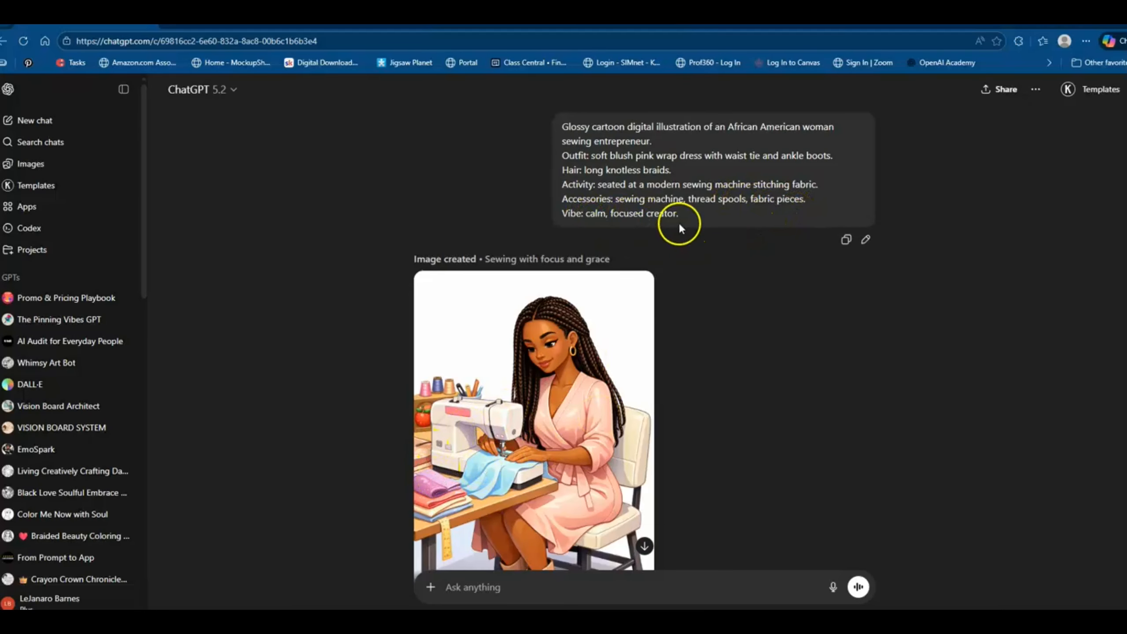
scroll(752, 410, "down", 1)
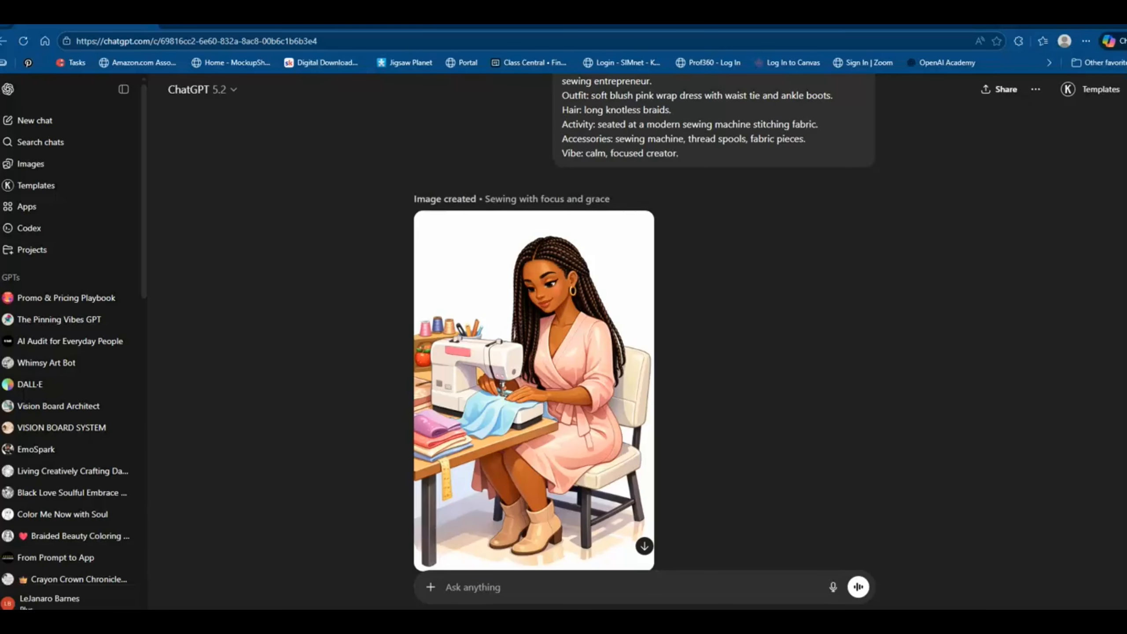
Compare the fabric-cutting image with its prompt's dusty rose jumpsuit, curly afro, cutting table and accessories.
scroll(777, 400, "down", 10)
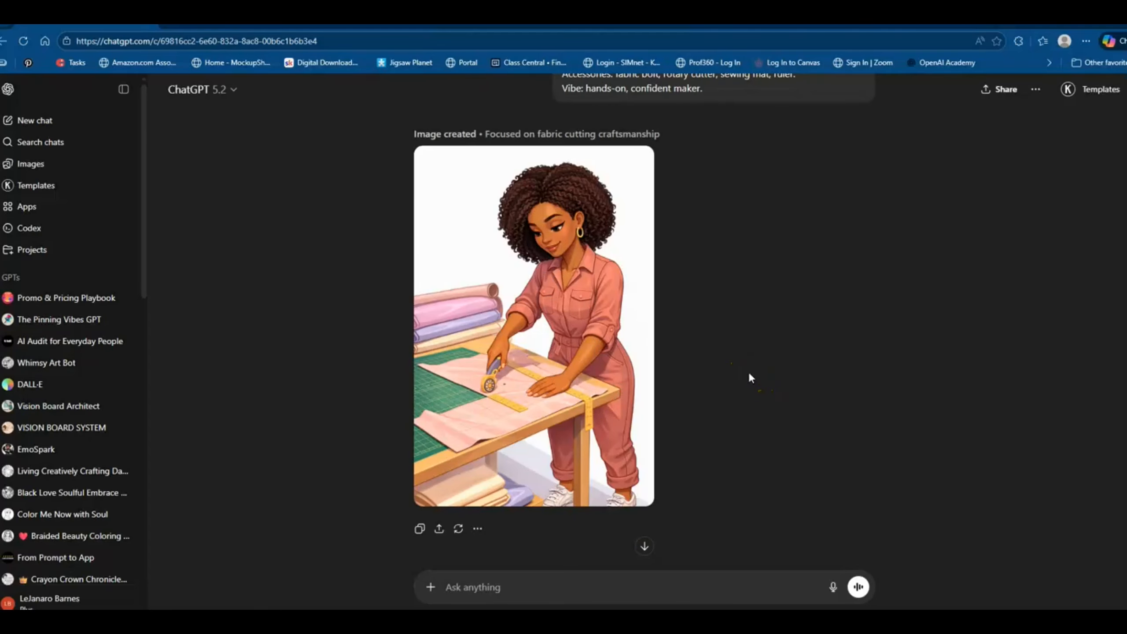
scroll(749, 375, "up", 3)
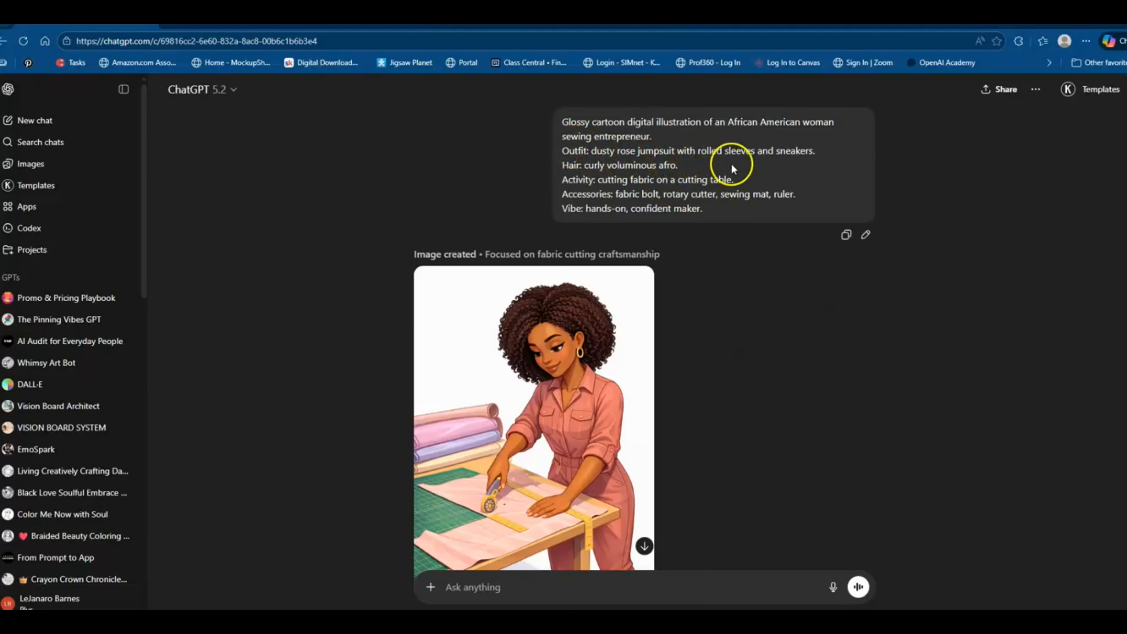
scroll(792, 243, "down", 3)
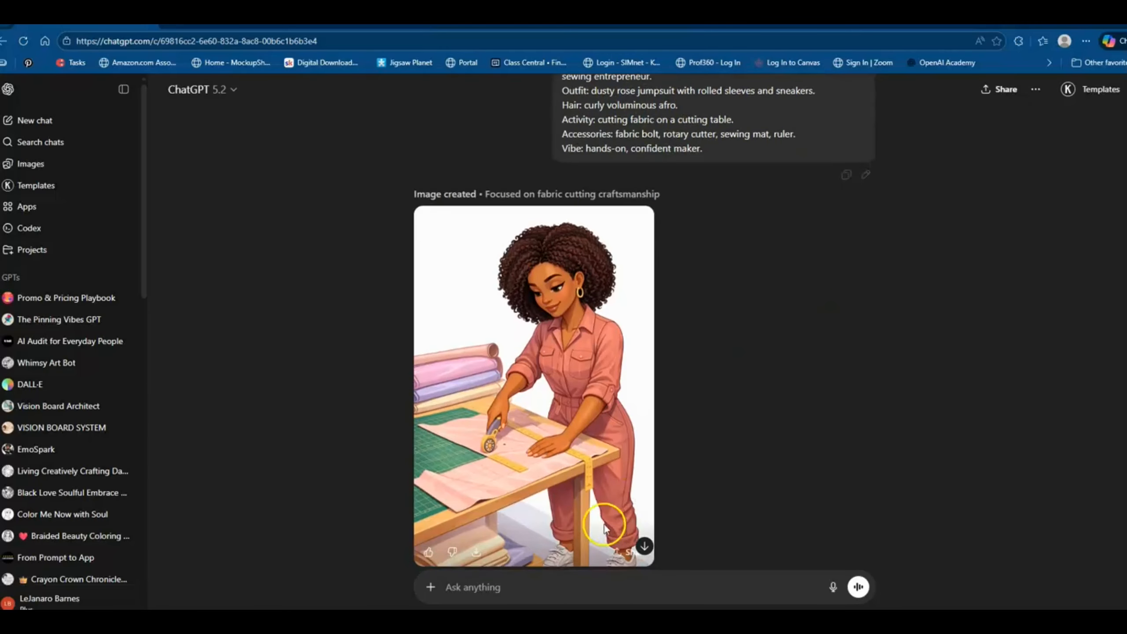
scroll(704, 429, "up", 3)
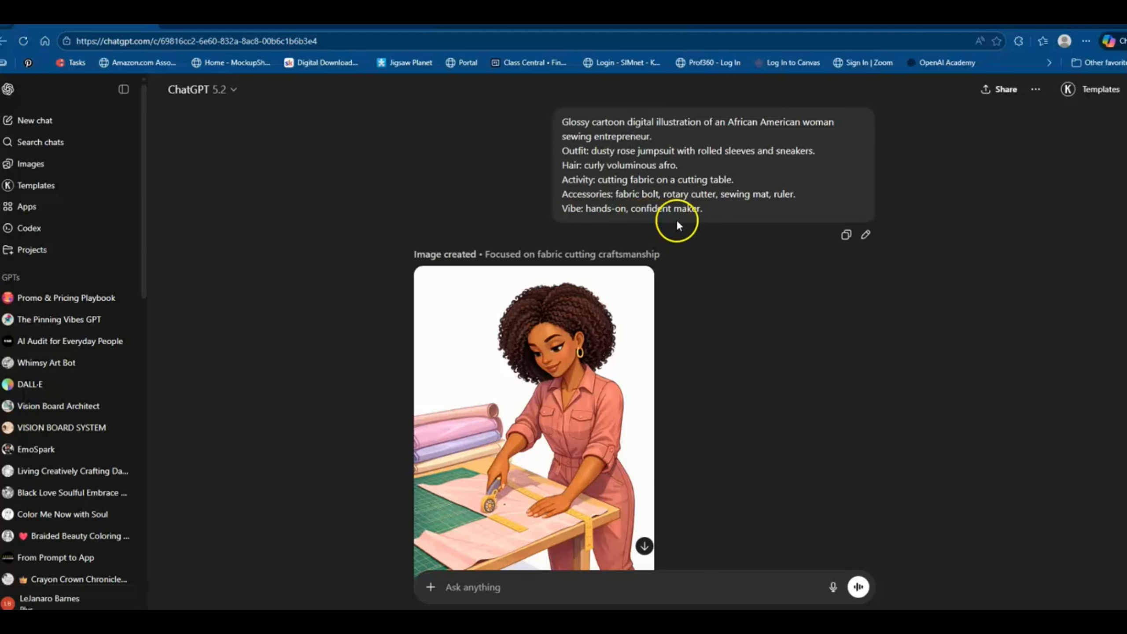
scroll(731, 339, "down", 1)
scroll(732, 346, "down", 1)
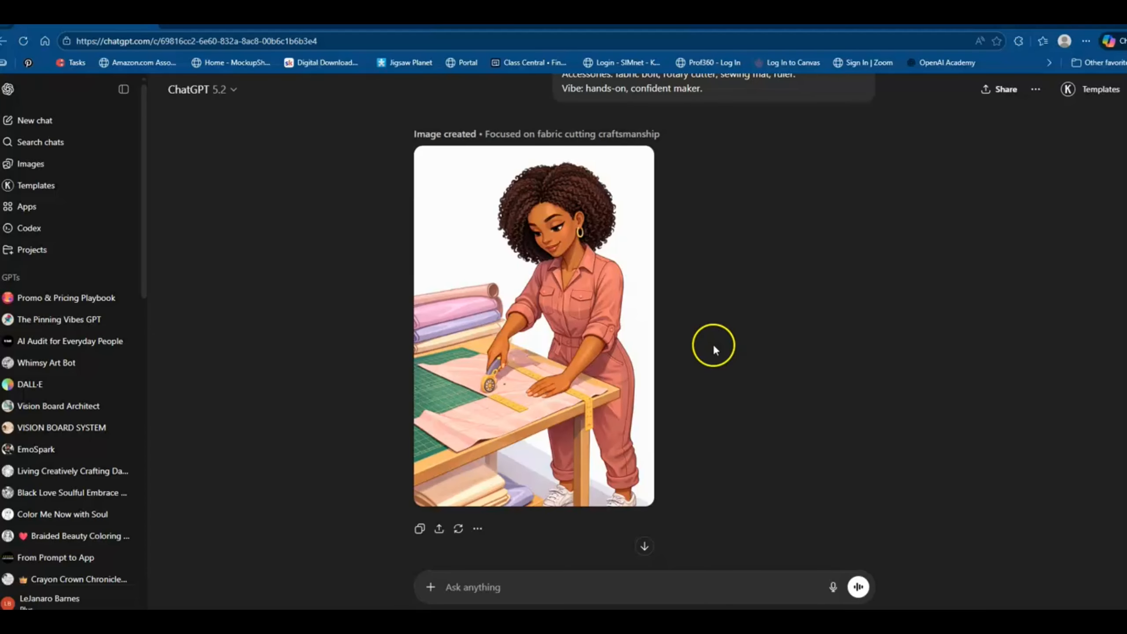
scroll(714, 351, "up", 2)
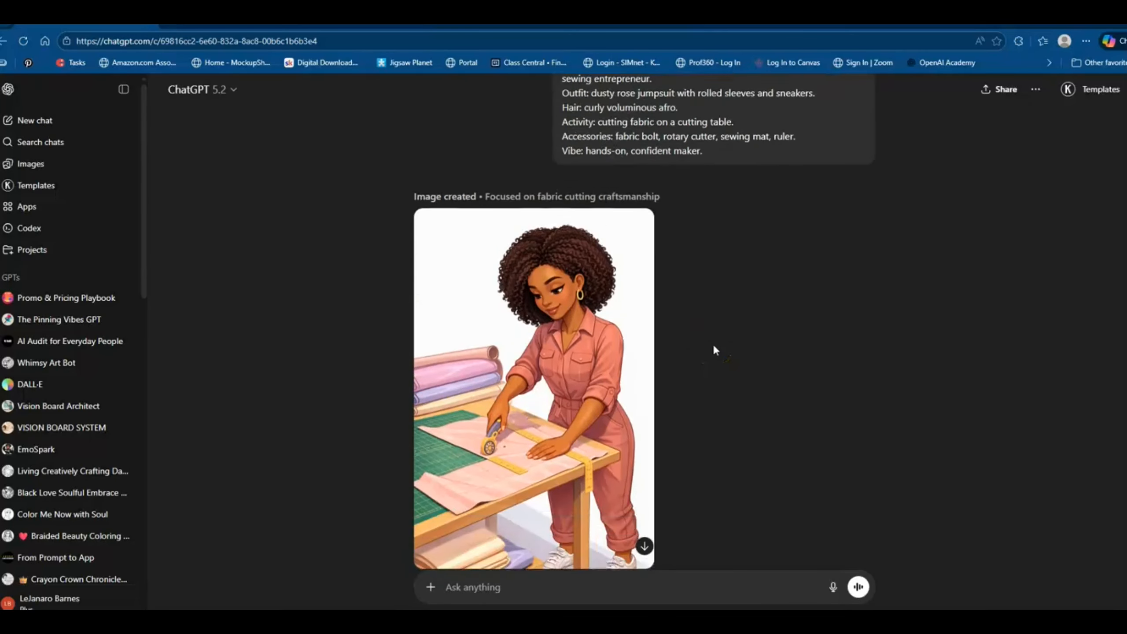
scroll(715, 351, "down", 2)
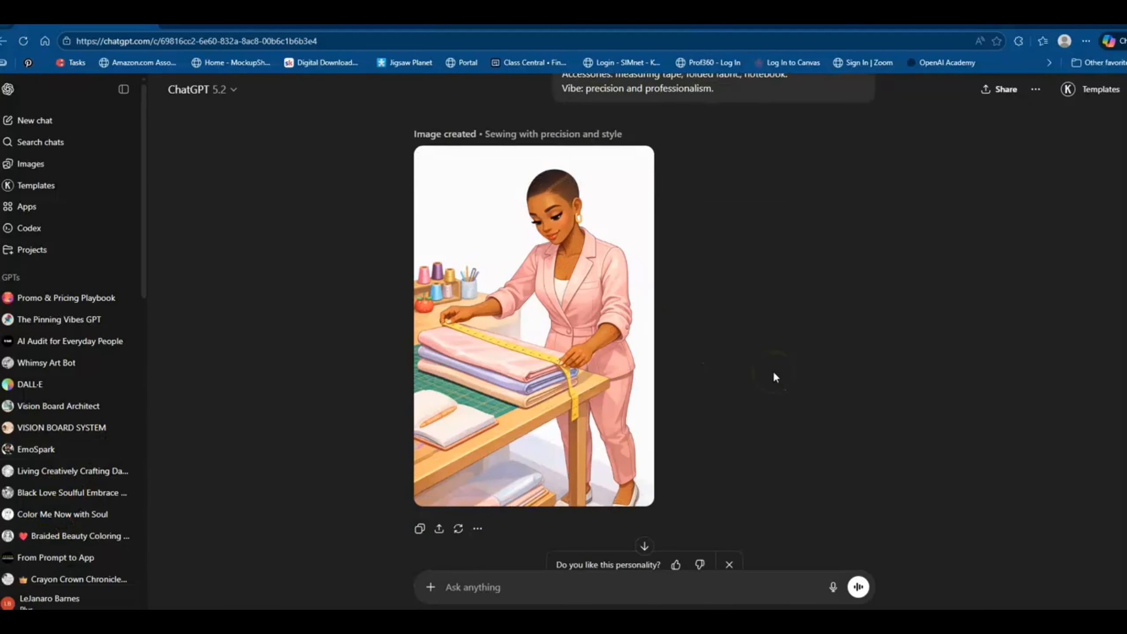
Check the fabric-measuring image of the woman in the pastel pink blazer against its prompt and download it.
scroll(775, 377, "up", 3)
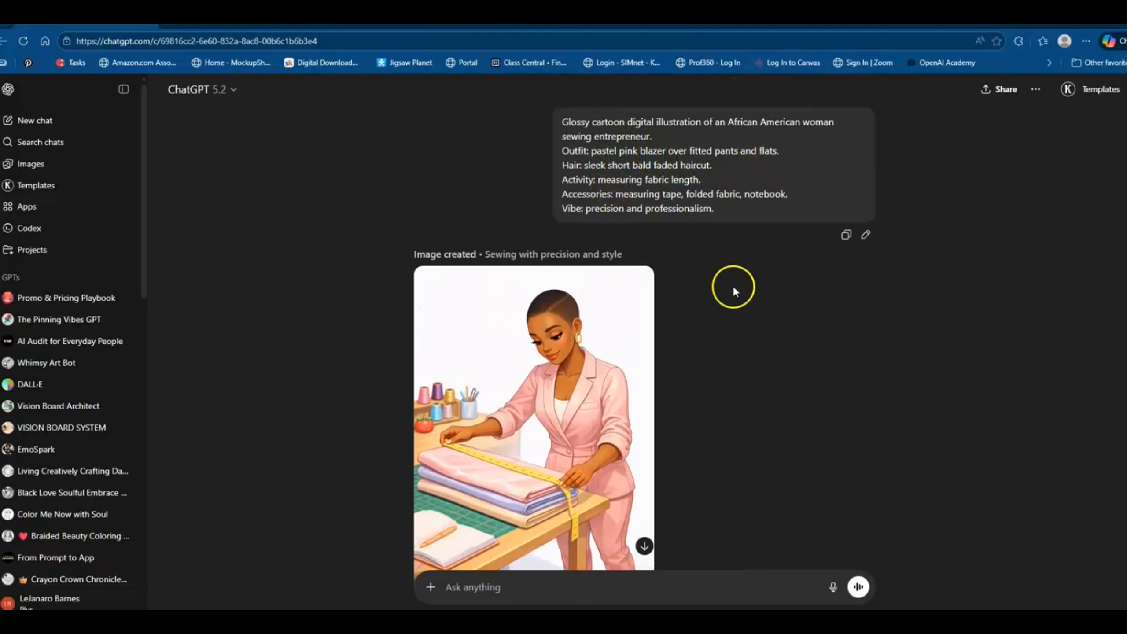
scroll(733, 291, "down", 3)
scroll(710, 422, "up", 3)
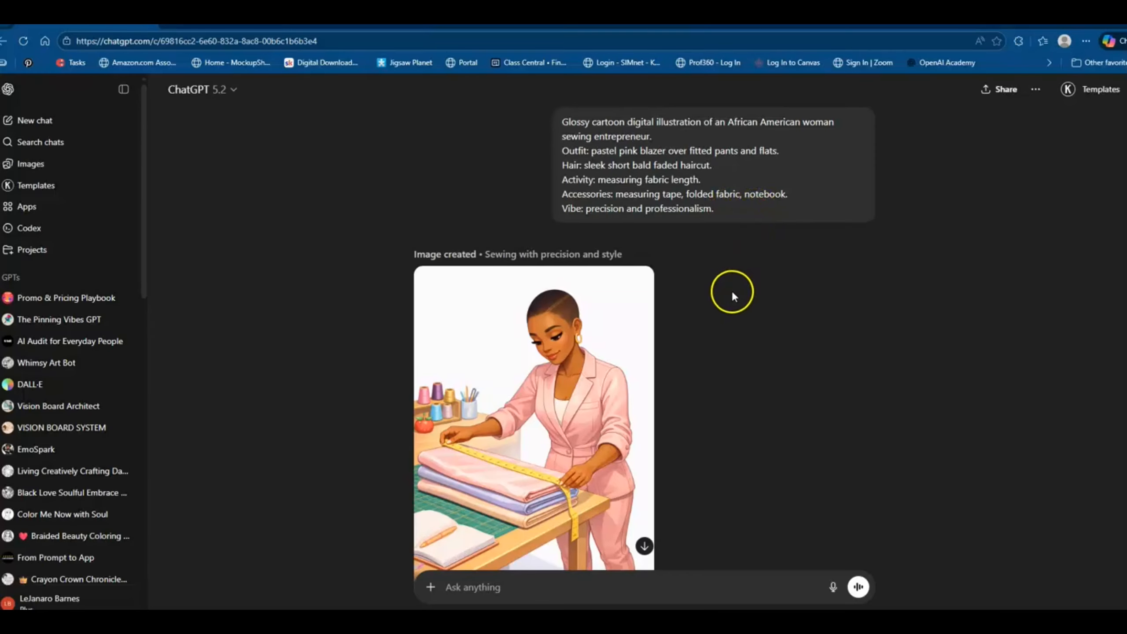
scroll(732, 291, "down", 1)
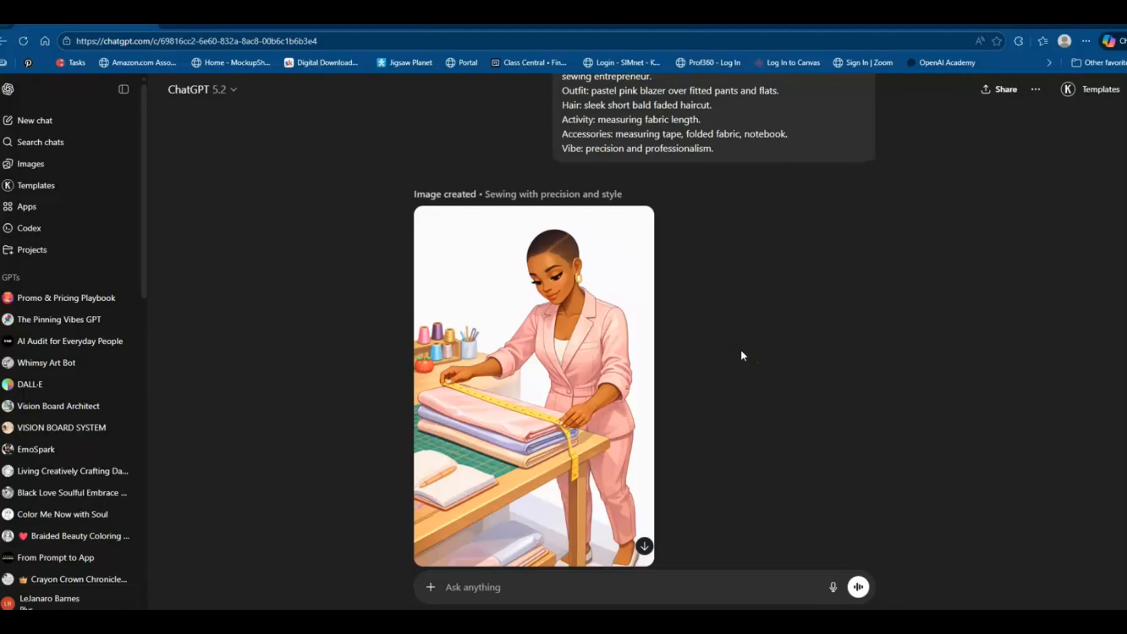
scroll(741, 356, "down", 1)
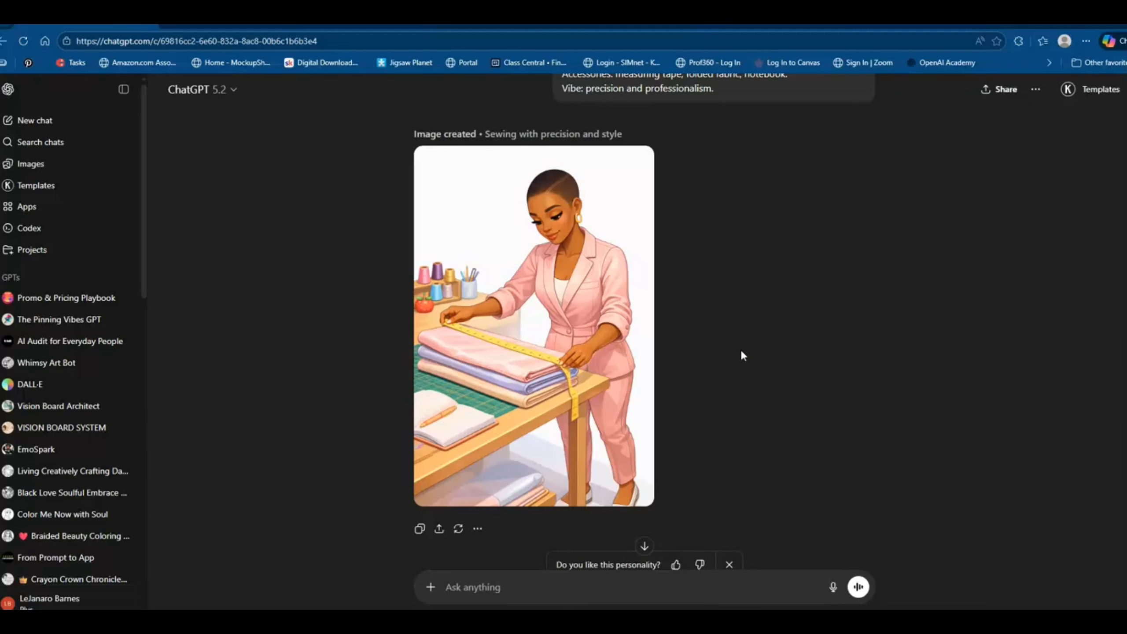
scroll(742, 353, "up", 1)
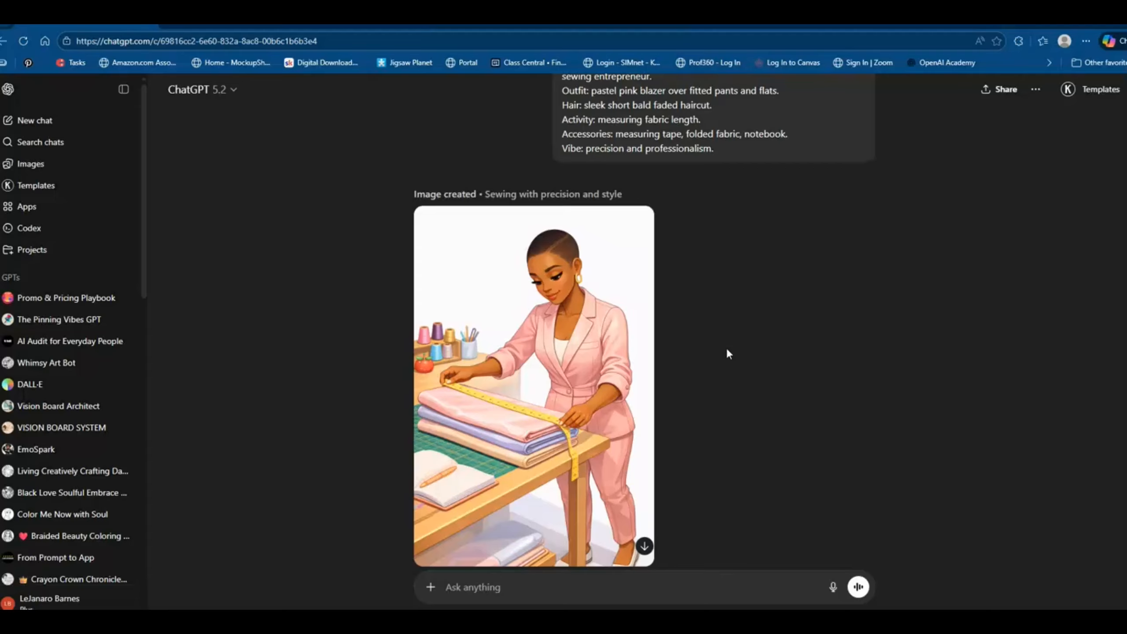
mouse_move(595, 386)
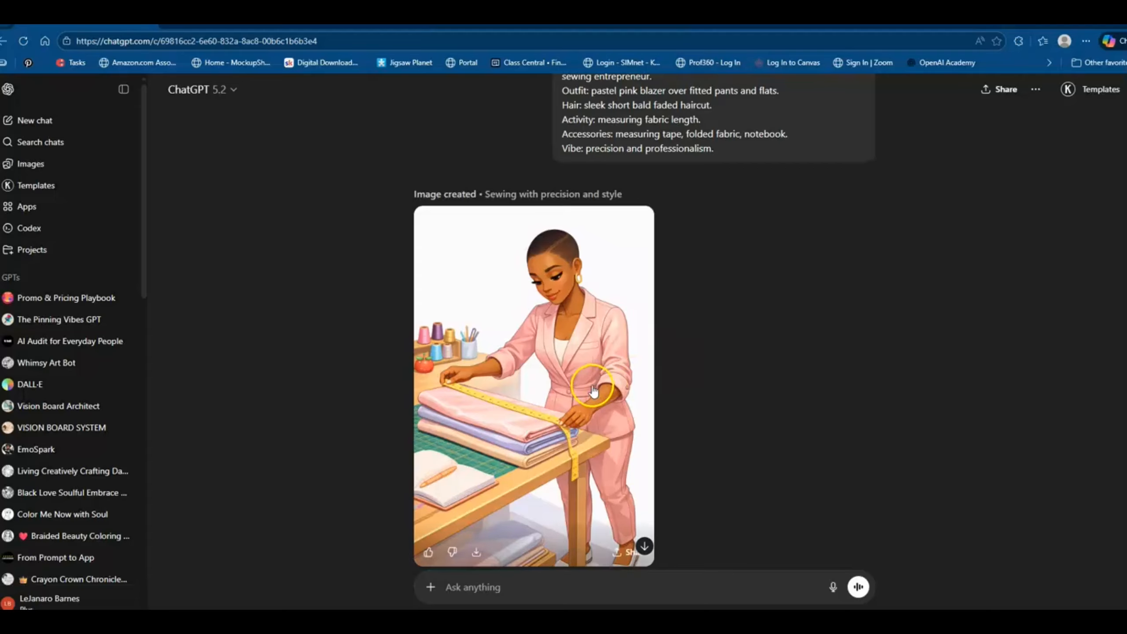
left_click(476, 553)
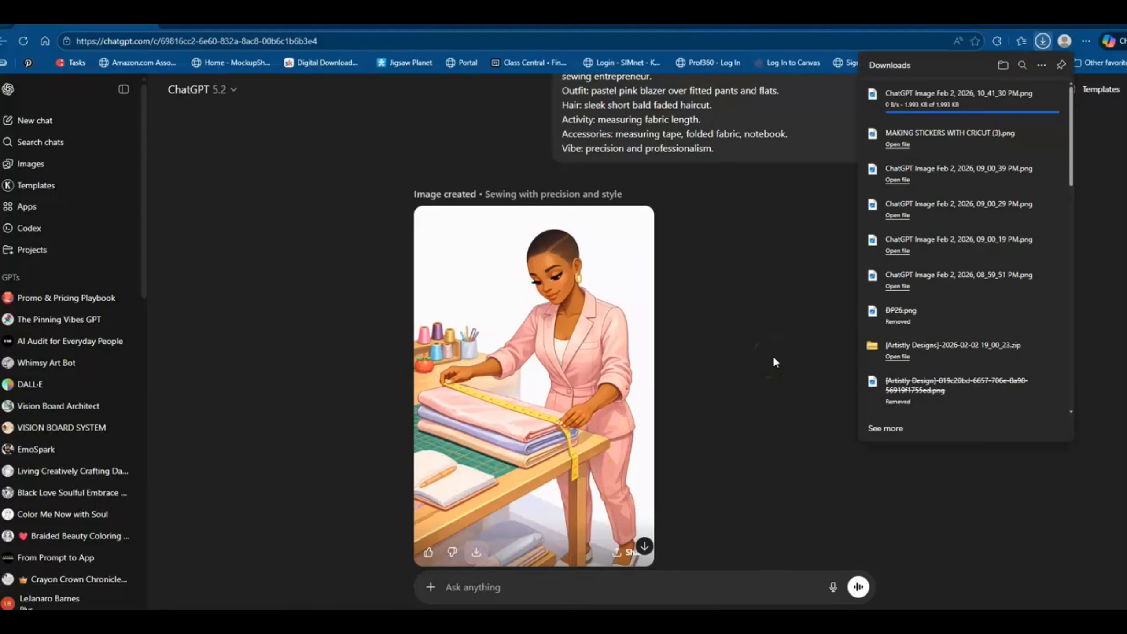